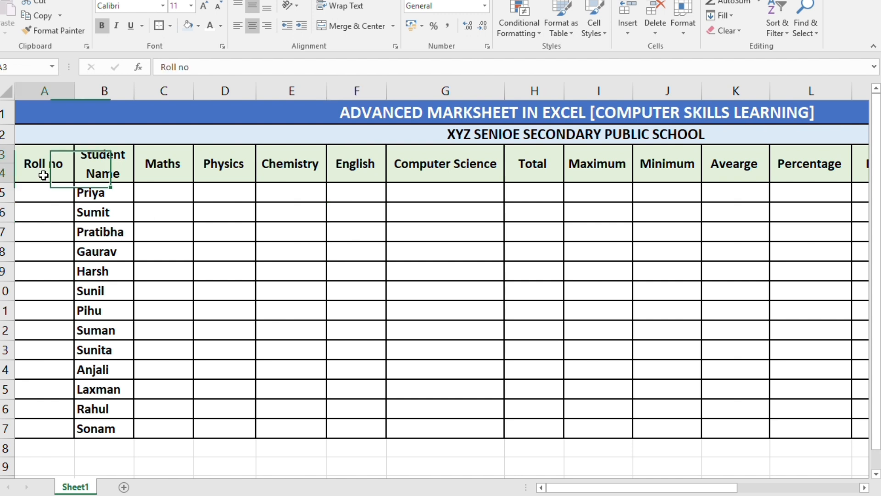
# Step: Look over the marksheet's column headings from Roll no through the subjects and Total to Rank and Grade
pyautogui.click(215, 331)
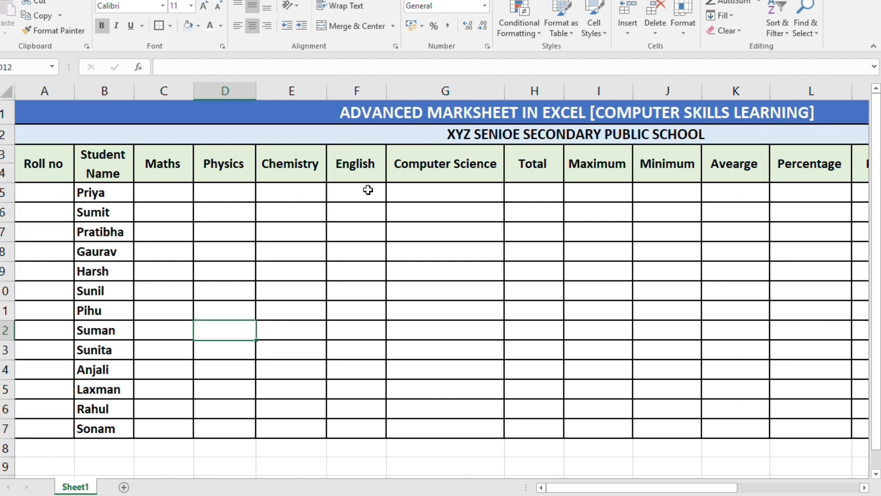
pyautogui.click(549, 189)
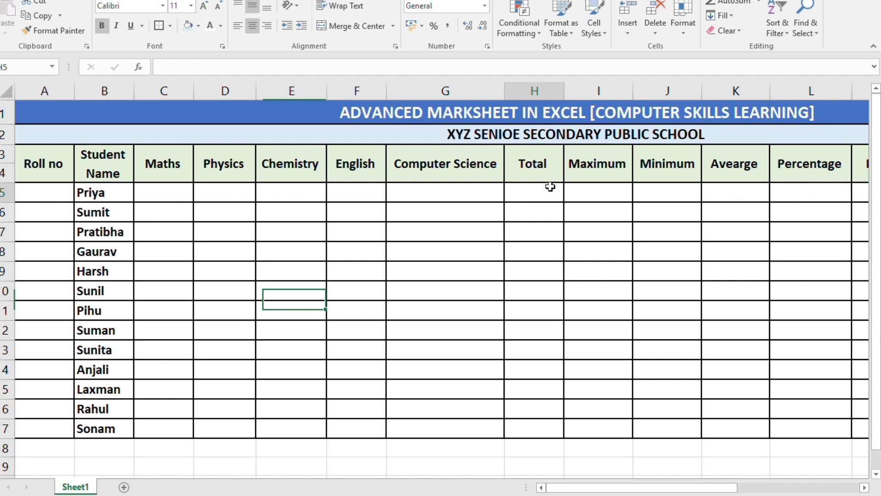
pyautogui.click(596, 188)
pyautogui.click(676, 191)
pyautogui.click(739, 196)
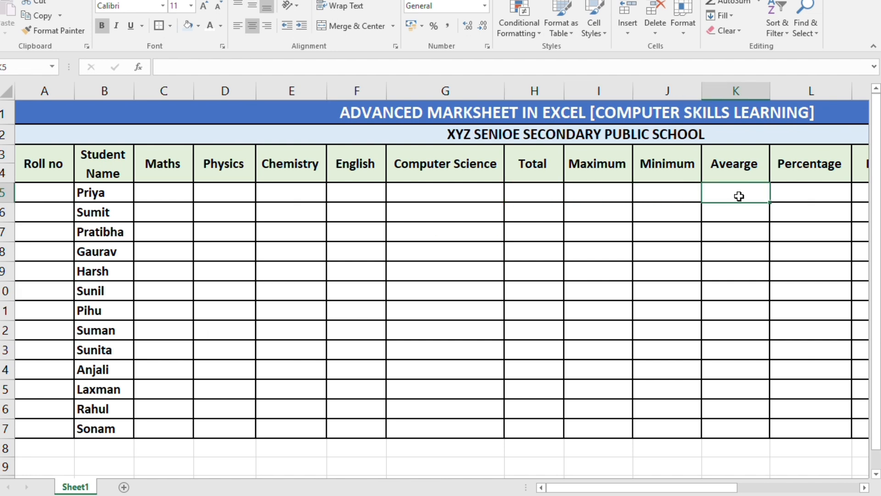
pyautogui.click(812, 170)
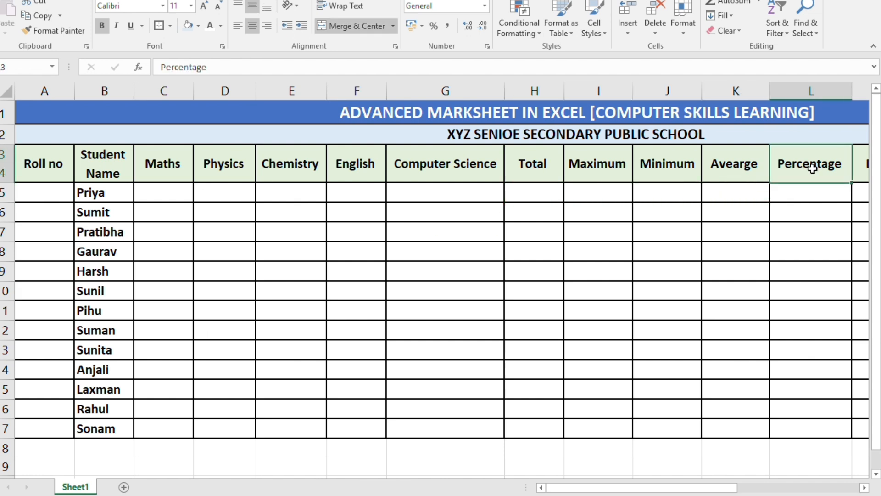
pyautogui.press('Right')
pyautogui.press('Right')
pyautogui.press('Right')
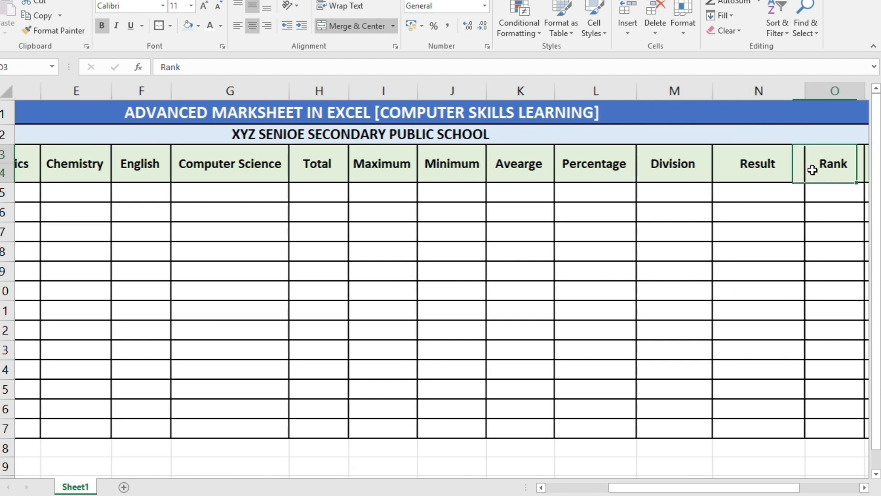
pyautogui.press('Right')
pyautogui.press('Left')
pyautogui.press('Left')
pyautogui.press('Left')
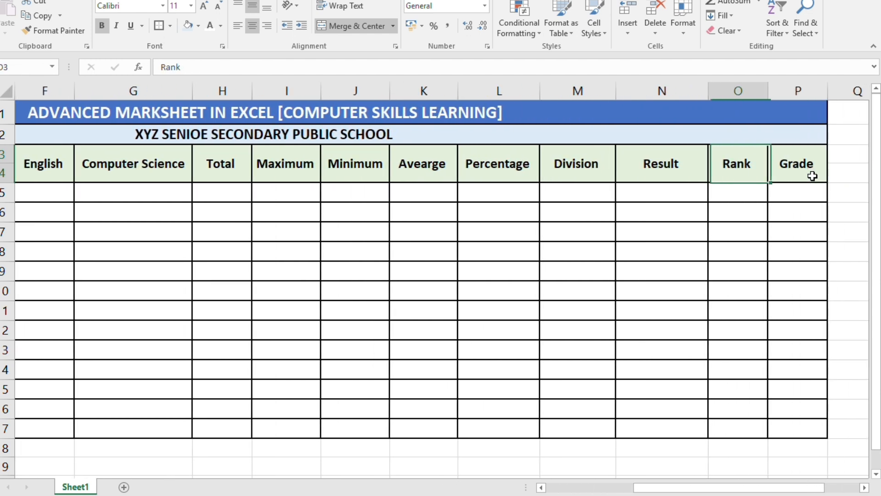
pyautogui.press('Home')
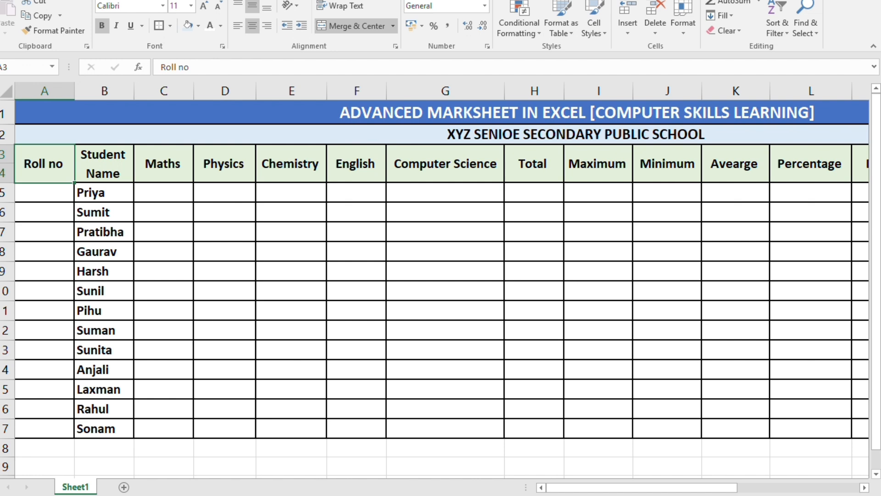
# Step: Enter the roll numbers 1001, 1002 and 1003 for the first three students in A5:A7
pyautogui.keyDown('ctrl'); pyautogui.scroll(2, 452, 351); pyautogui.keyUp('ctrl')
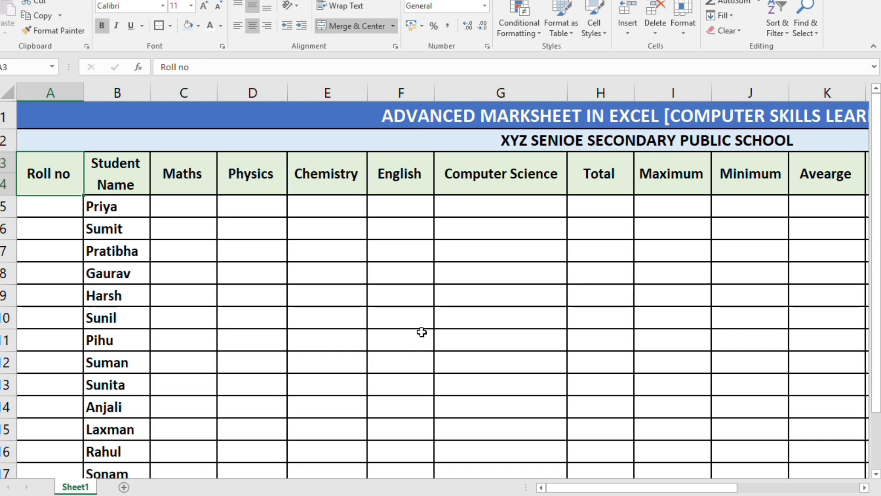
pyautogui.click(57, 200)
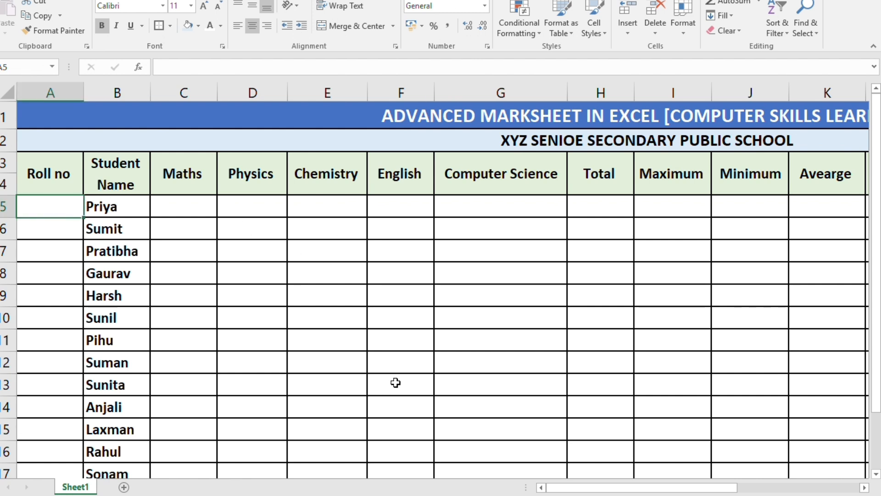
pyautogui.write('1001')
pyautogui.press('Return')
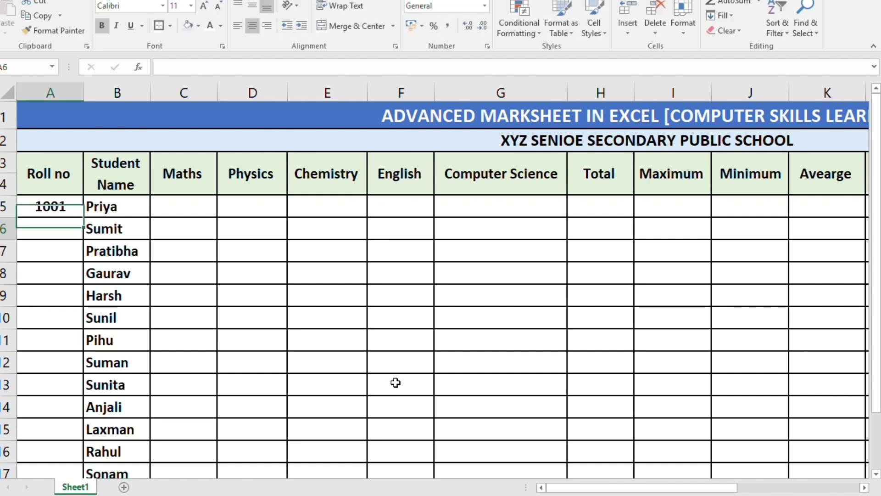
pyautogui.write('1002')
pyautogui.press('Return')
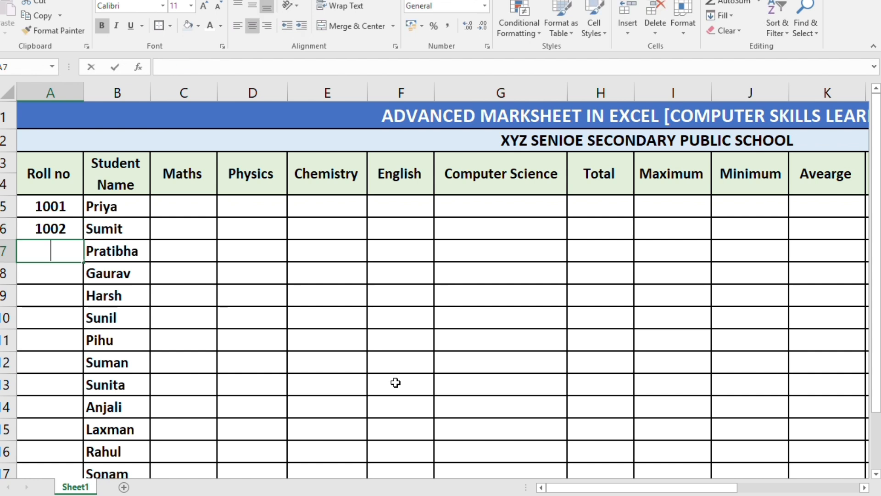
pyautogui.write('1003')
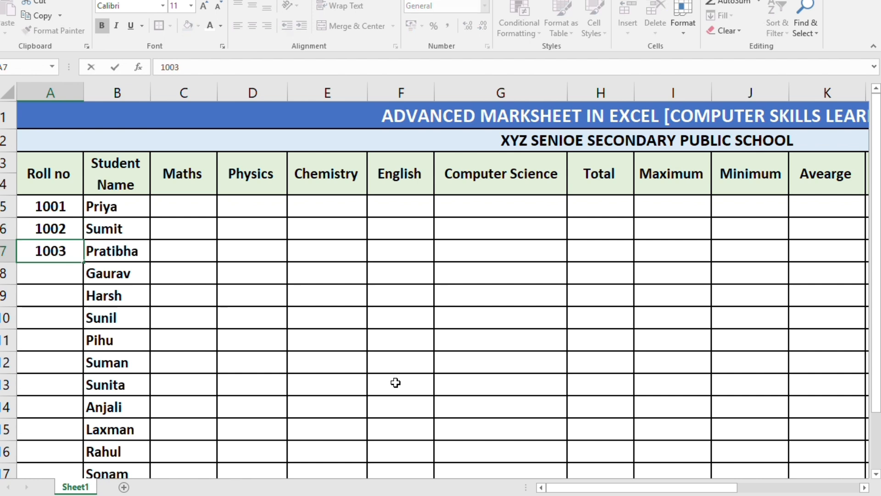
pyautogui.press('Return')
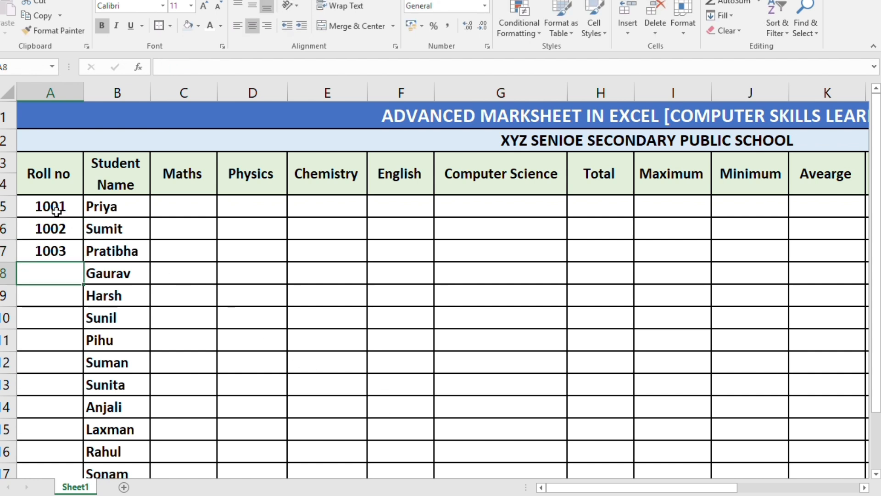
# Step: Extend the roll number series from A5:A7 down to the last student in A17
pyautogui.moveTo(56, 210); pyautogui.dragTo(48, 252)
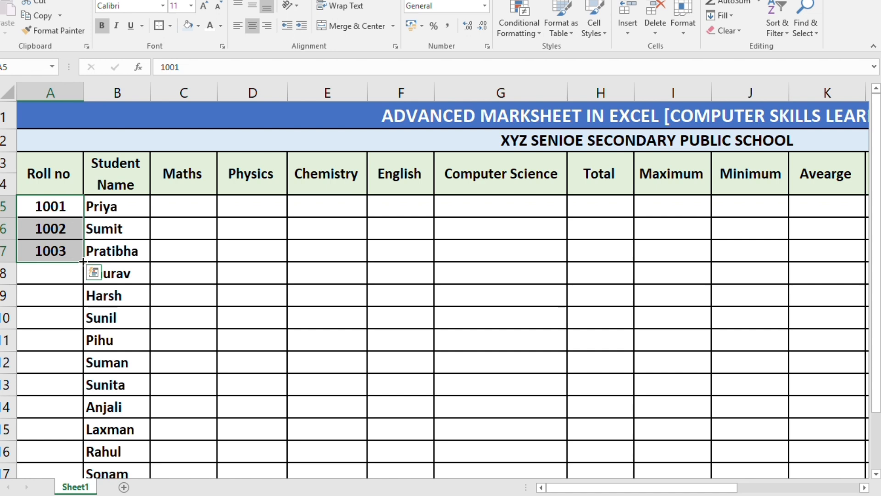
pyautogui.moveTo(83, 262); pyautogui.dragTo(89, 451)
pyautogui.click(195, 450)
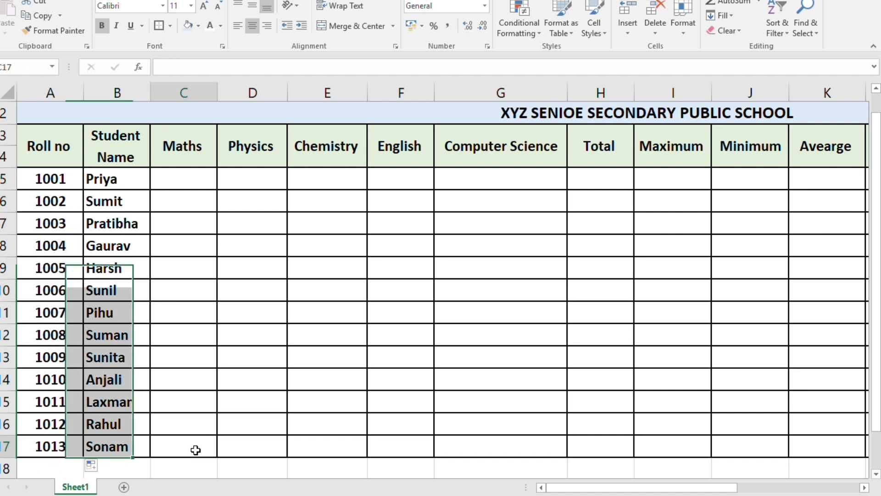
pyautogui.scroll(1, 69, 226)
pyautogui.click(56, 207)
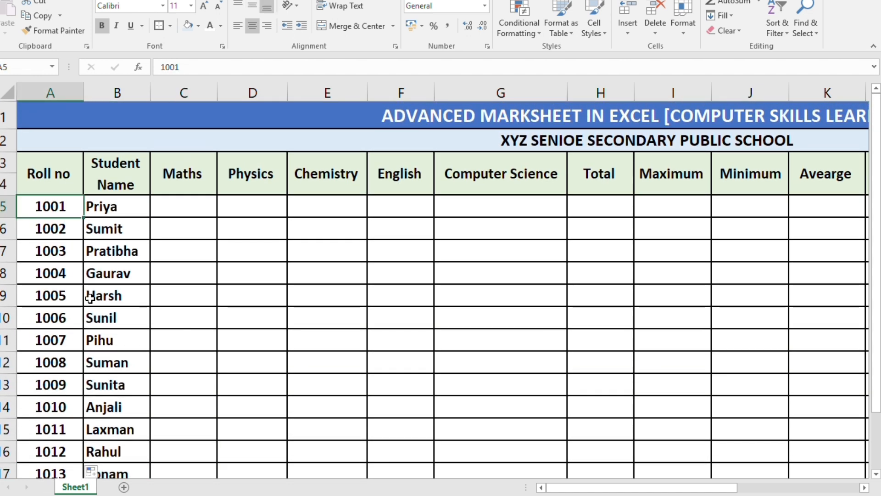
# Step: Enter the formula =RANDBETWEEN(23,99) in C5 as the first student's Maths mark
pyautogui.click(166, 201)
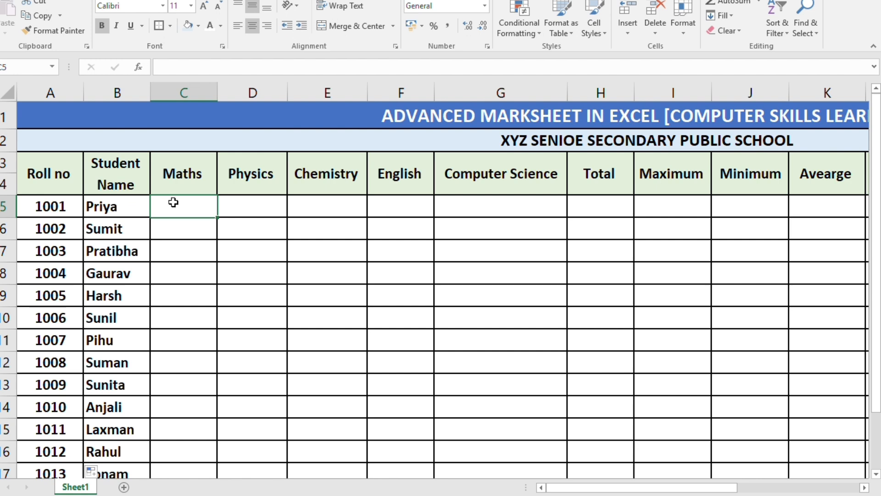
pyautogui.moveTo(173, 202); pyautogui.dragTo(519, 453)
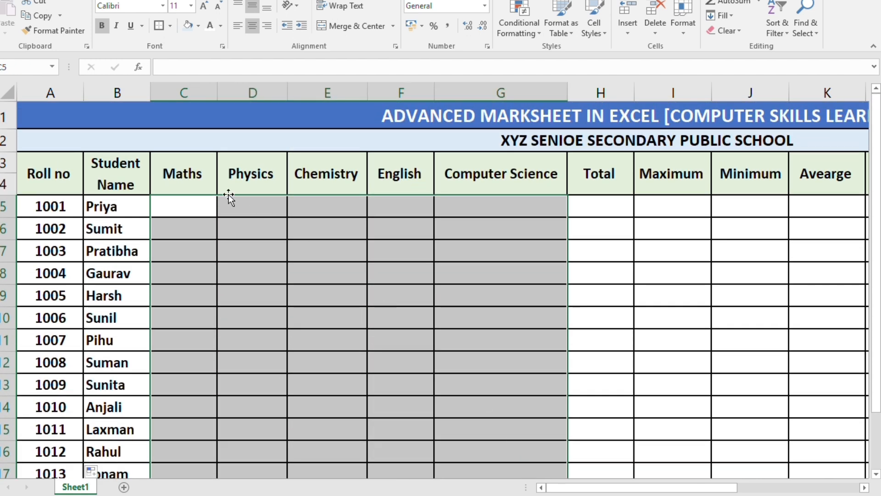
pyautogui.click(202, 206)
pyautogui.write('=')
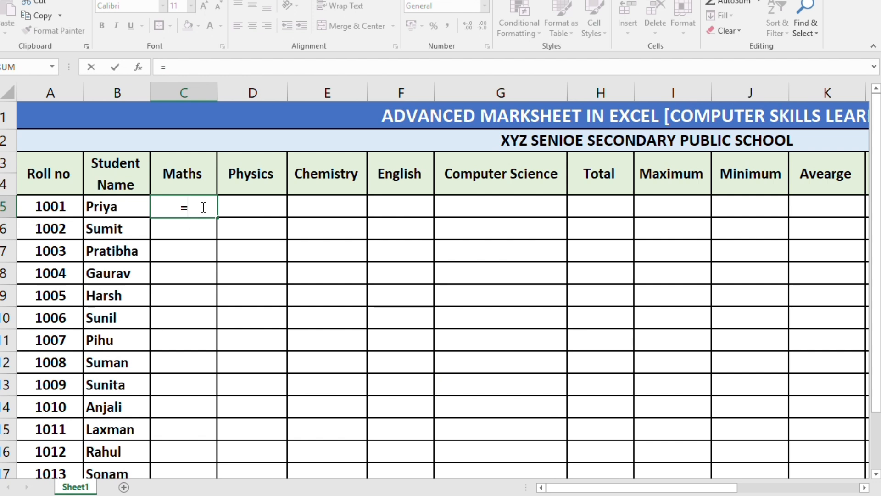
pyautogui.write('ran')
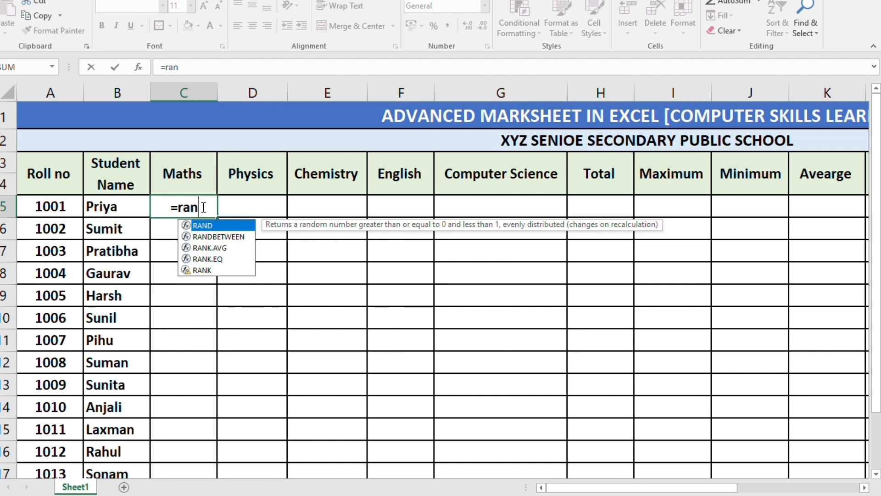
pyautogui.write('dbe')
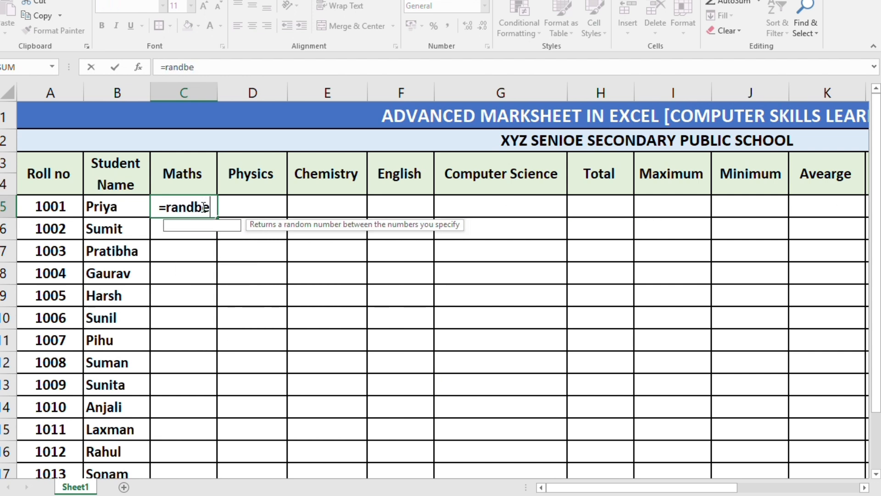
pyautogui.write('tween')
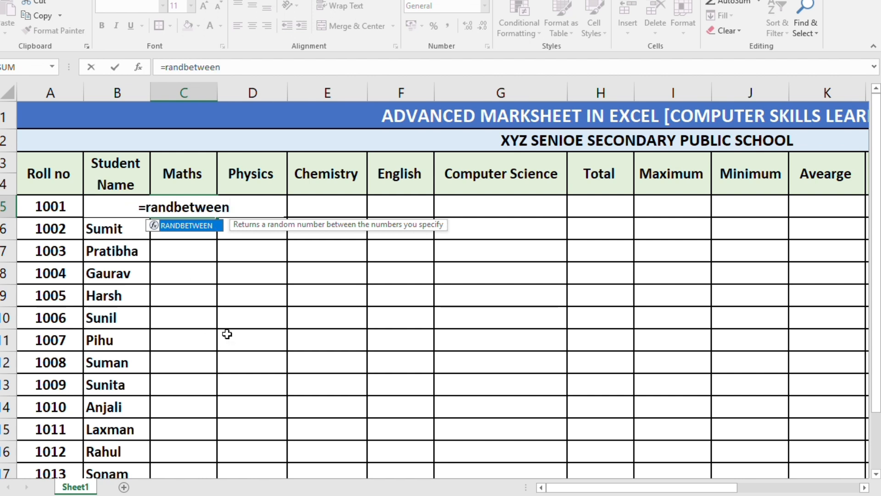
pyautogui.write('(23')
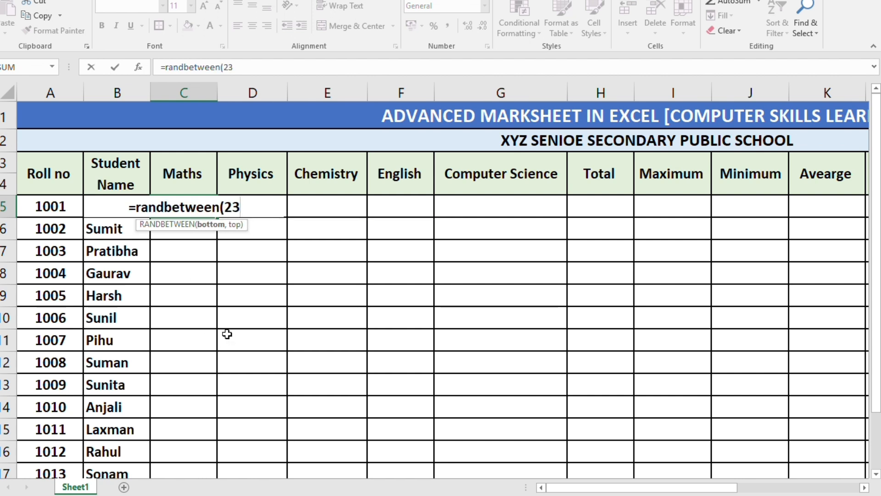
pyautogui.write(',99)')
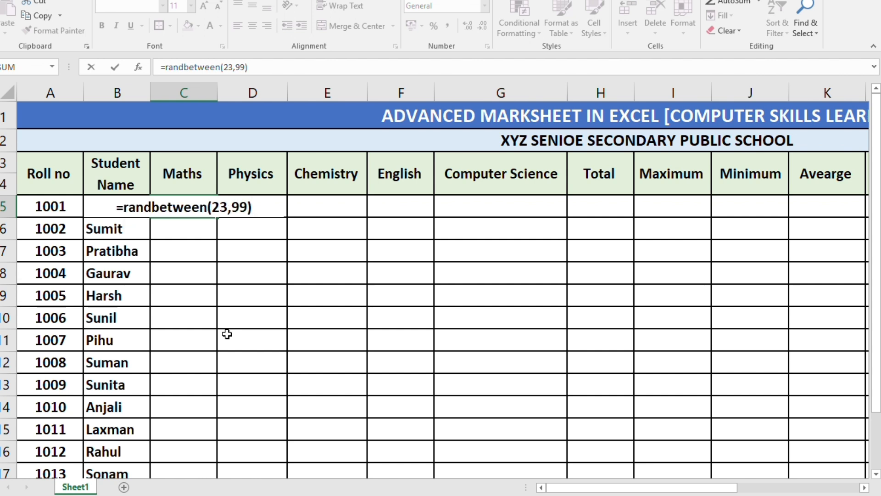
pyautogui.press('Return')
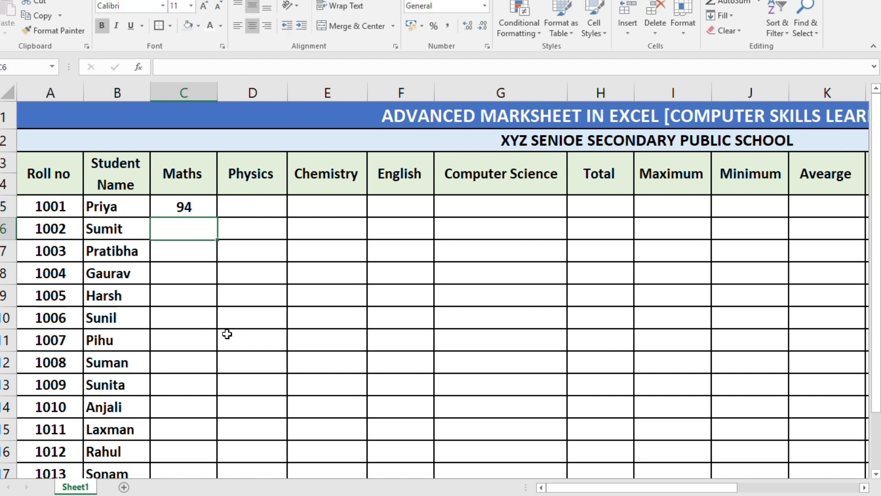
# Step: Fill the random-mark formula from C5 across all five subjects and down to the last student, covering C5:G17
pyautogui.click(198, 206)
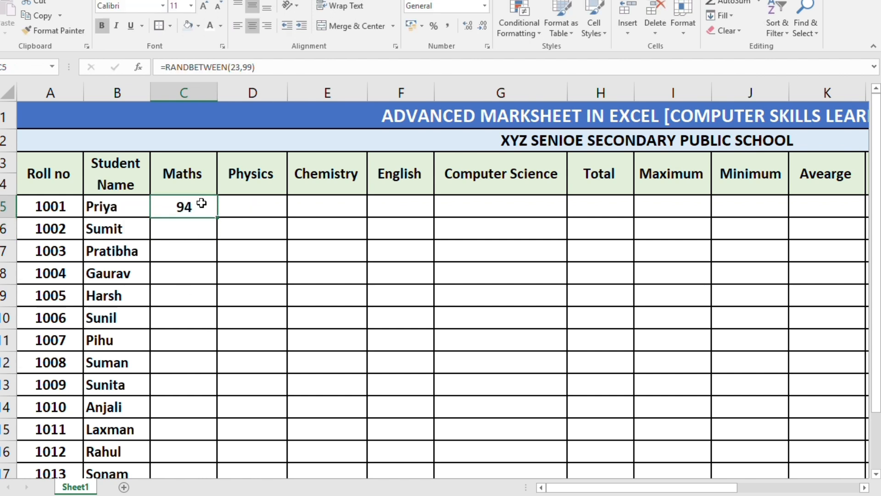
pyautogui.moveTo(216, 217); pyautogui.dragTo(575, 460)
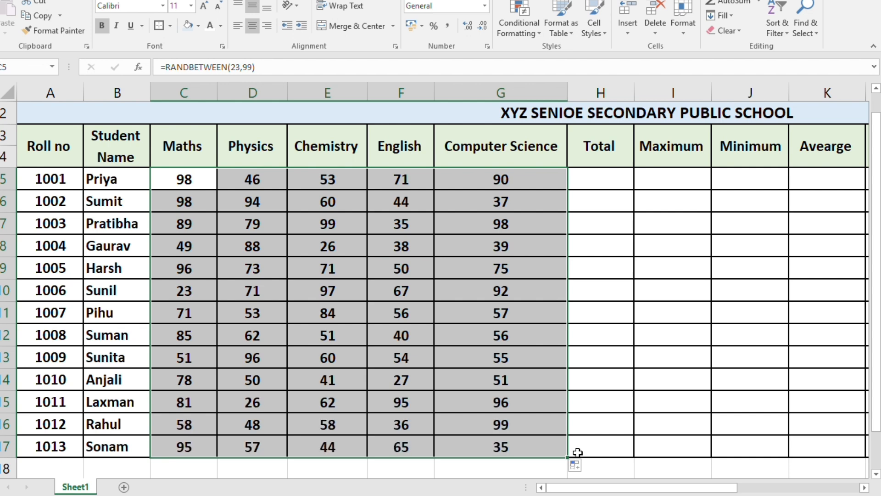
pyautogui.click(585, 443)
pyautogui.scroll(1, 520, 365)
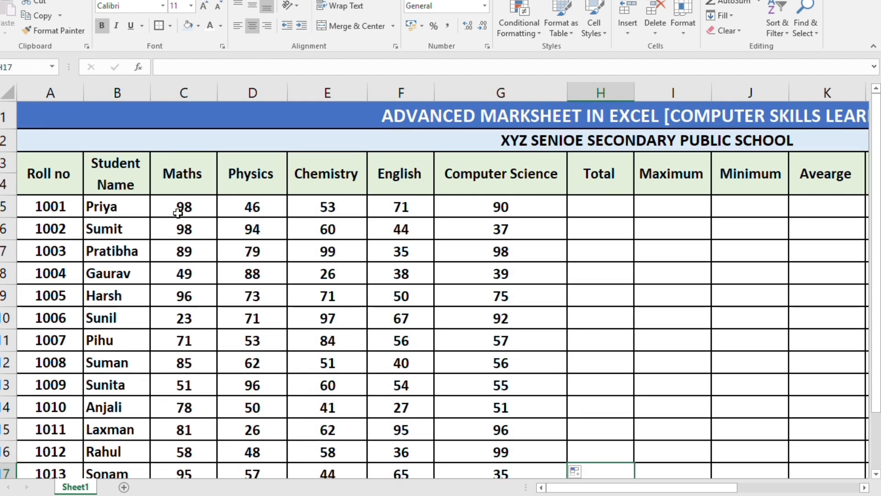
pyautogui.moveTo(183, 205); pyautogui.dragTo(449, 370)
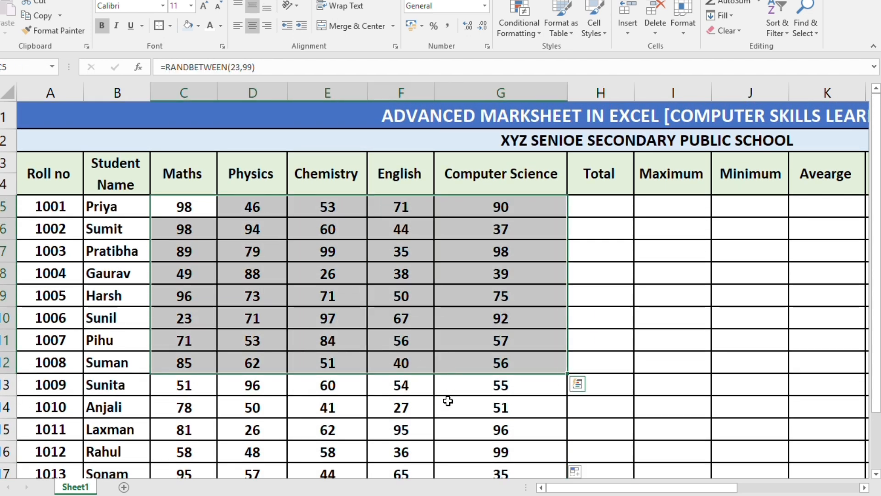
pyautogui.click(459, 399)
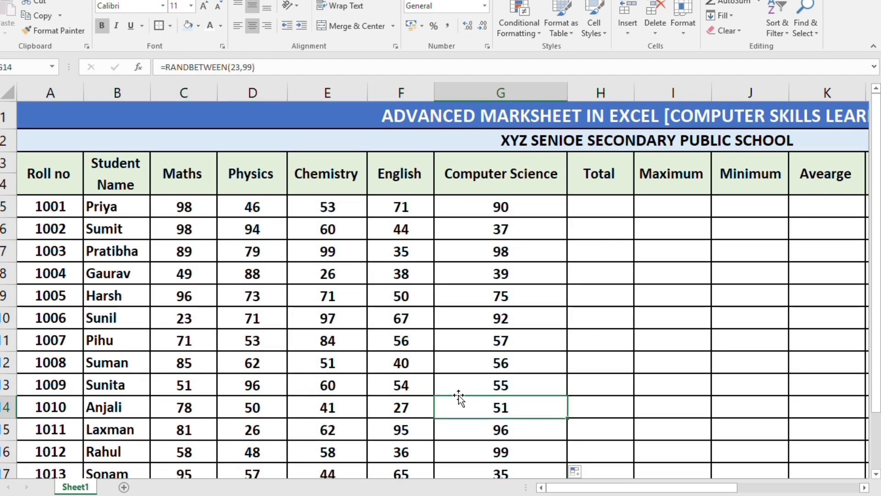
# Step: Enter a test value of 90 in the first student's Total cell, H5, and clear it again
pyautogui.click(610, 211)
pyautogui.write('90')
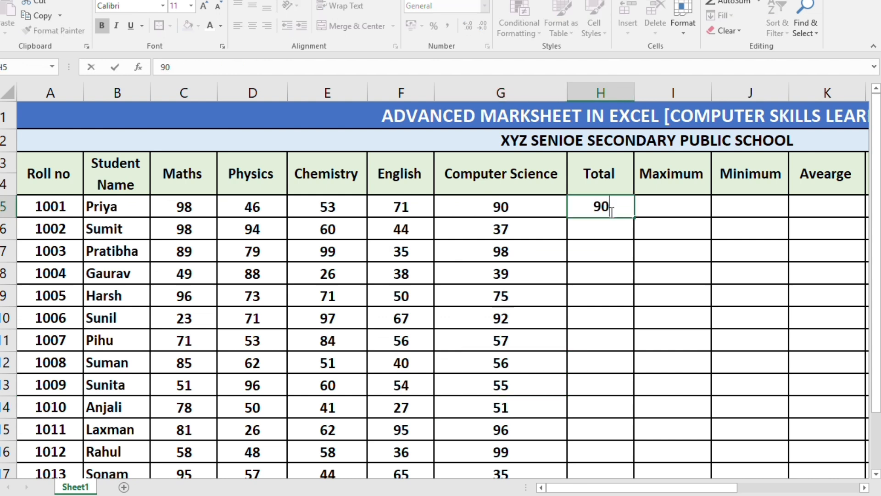
pyautogui.press('Return')
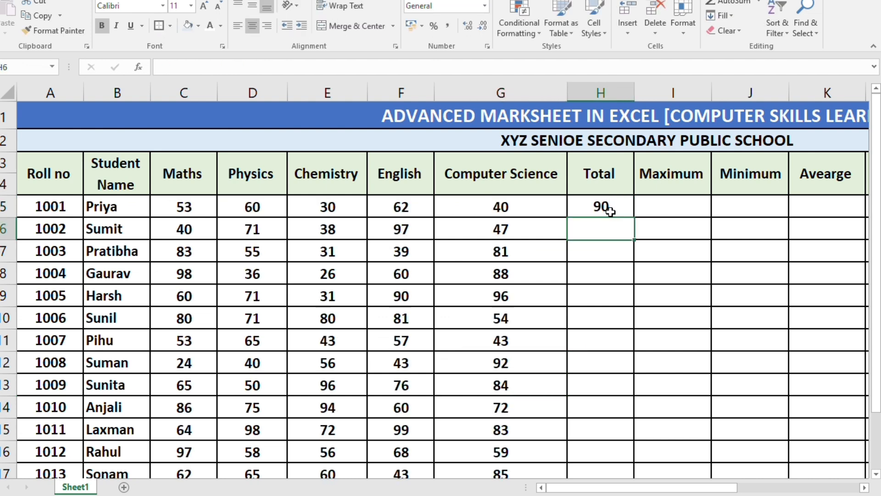
pyautogui.click(587, 201)
pyautogui.press('Delete')
pyautogui.press('Down')
pyautogui.press('Down')
pyautogui.press('Down')
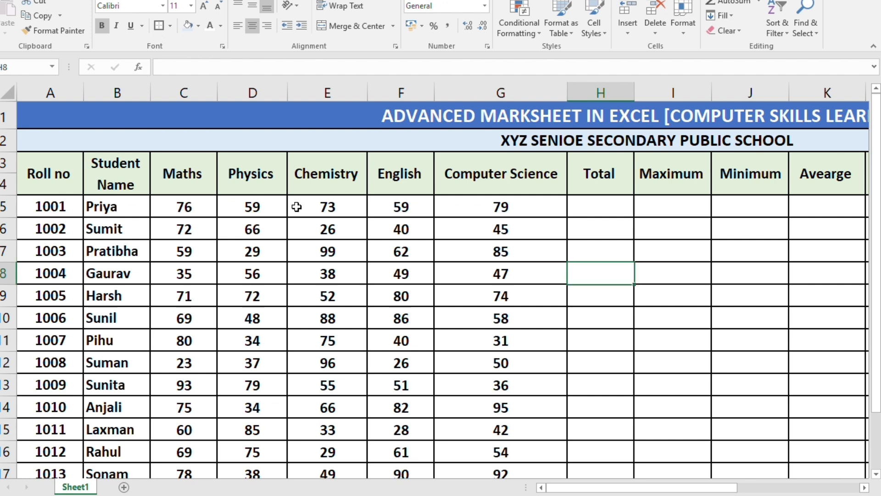
# Step: Copy all the randomly generated subject marks in C5:G17
pyautogui.click(225, 211)
pyautogui.click(199, 219)
pyautogui.moveTo(197, 212); pyautogui.dragTo(513, 445)
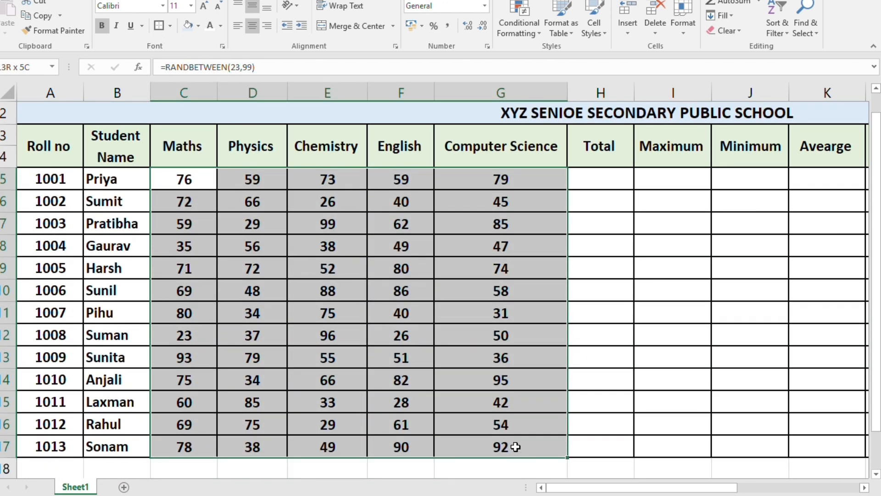
pyautogui.scroll(1, 460, 413)
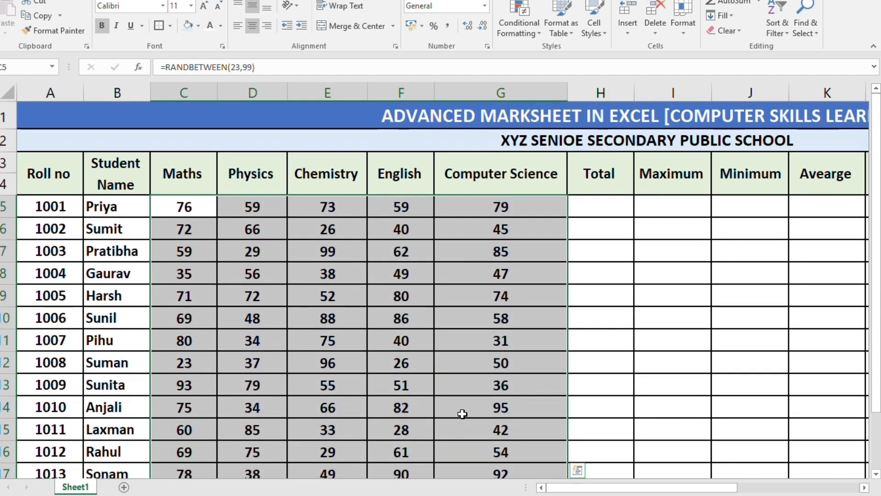
pyautogui.rightClick(351, 365)
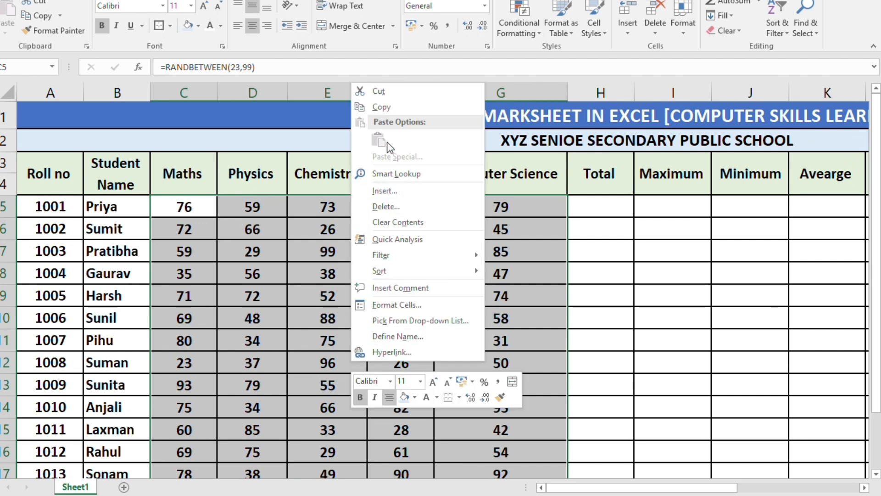
pyautogui.click(381, 107)
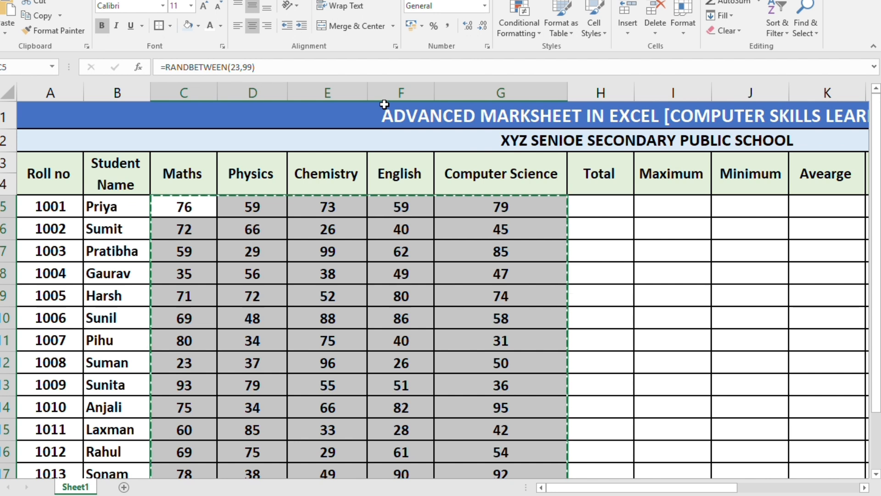
# Step: Paste the copied marks back over C5:G17 with Paste Special as values only, replacing the RANDBETWEEN formulas
pyautogui.rightClick(350, 242)
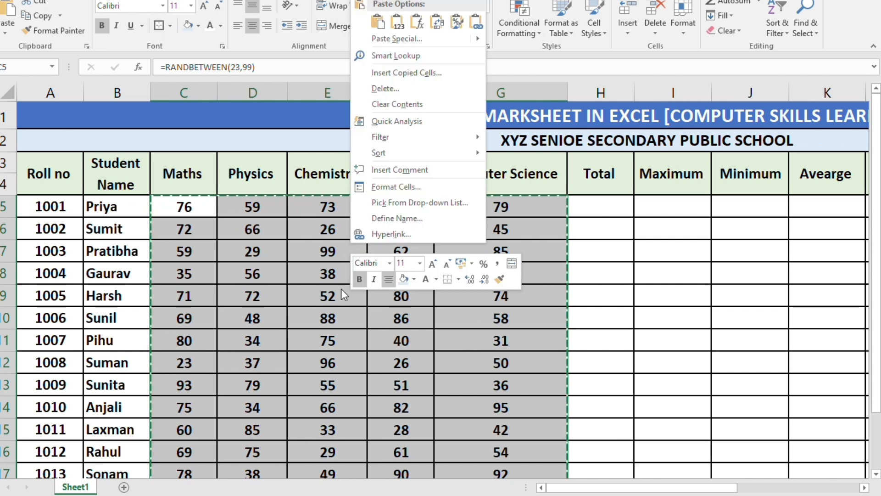
pyautogui.click(337, 300)
pyautogui.rightClick(338, 301)
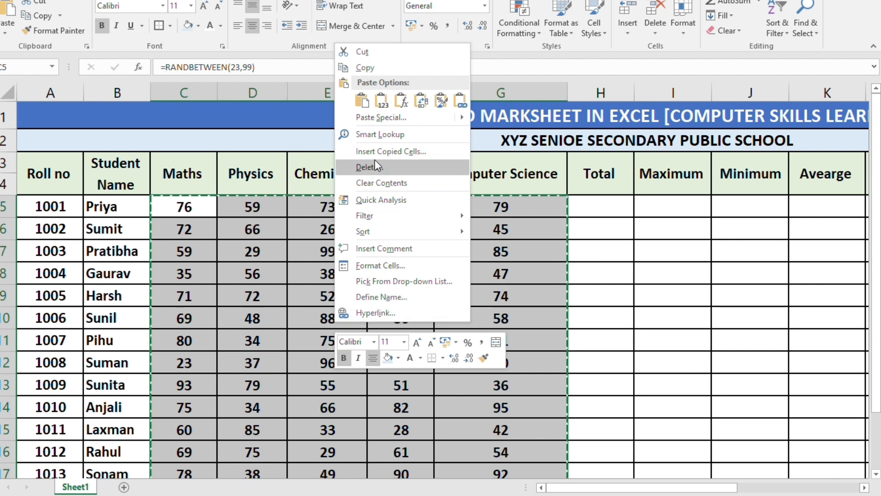
pyautogui.click(382, 116)
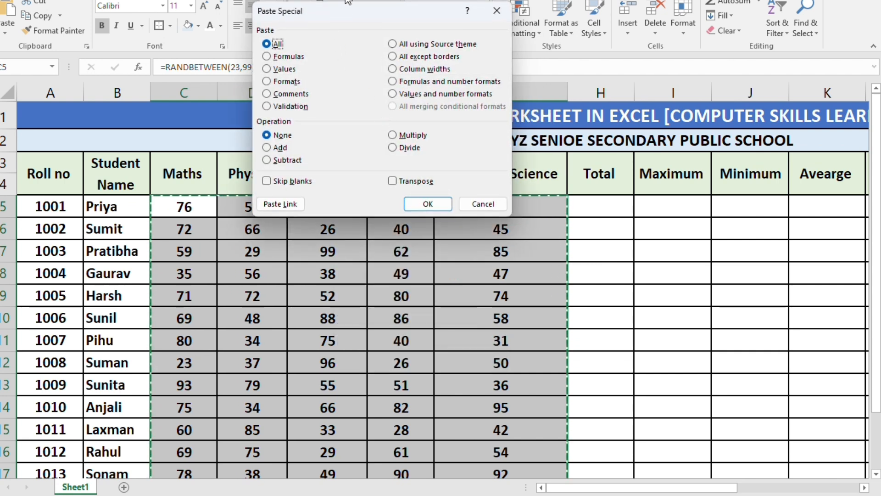
pyautogui.moveTo(354, 10); pyautogui.dragTo(386, 186)
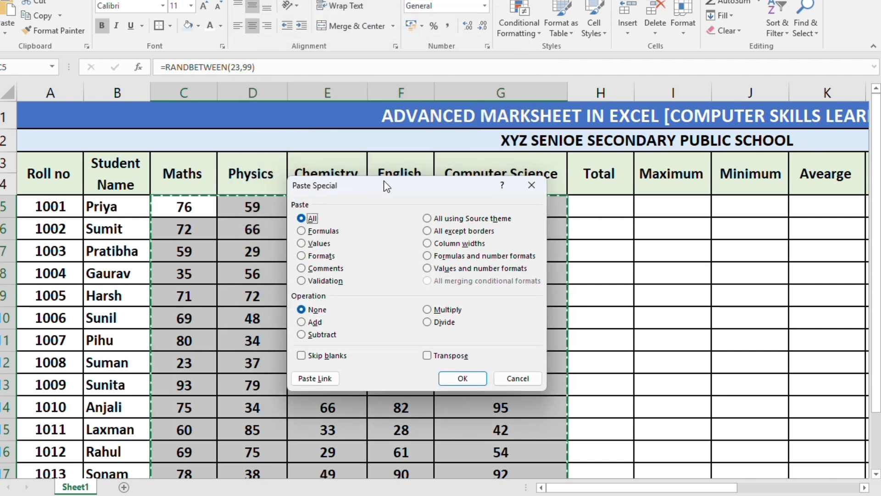
pyautogui.click(302, 245)
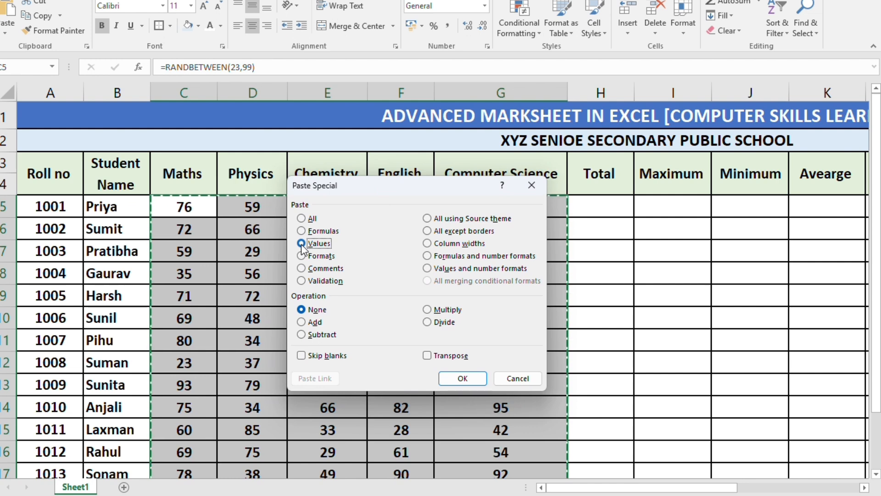
pyautogui.click(459, 378)
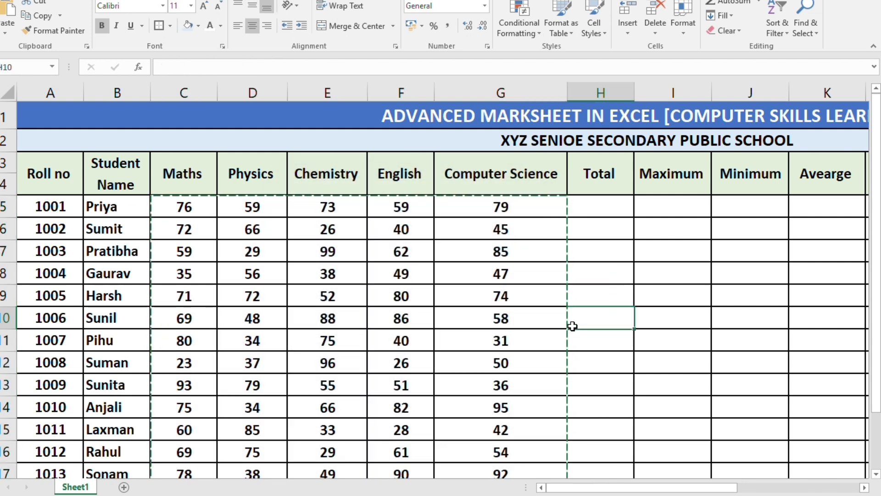
pyautogui.click(571, 323)
# Step: Inspect several pasted marks, then enter a test value of 78 in H5 and clear it again
pyautogui.click(496, 275)
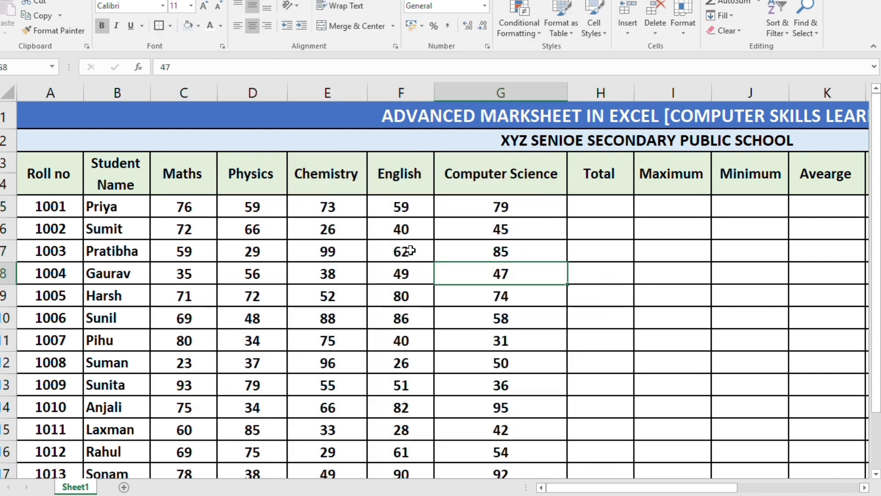
pyautogui.click(411, 250)
pyautogui.click(302, 277)
pyautogui.click(496, 237)
pyautogui.click(583, 210)
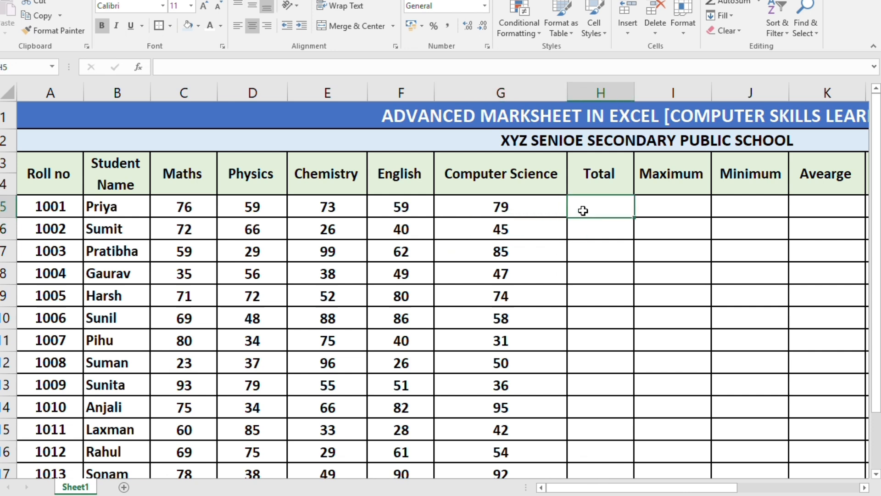
pyautogui.doubleClick(583, 210)
pyautogui.write('78')
pyautogui.press('Return')
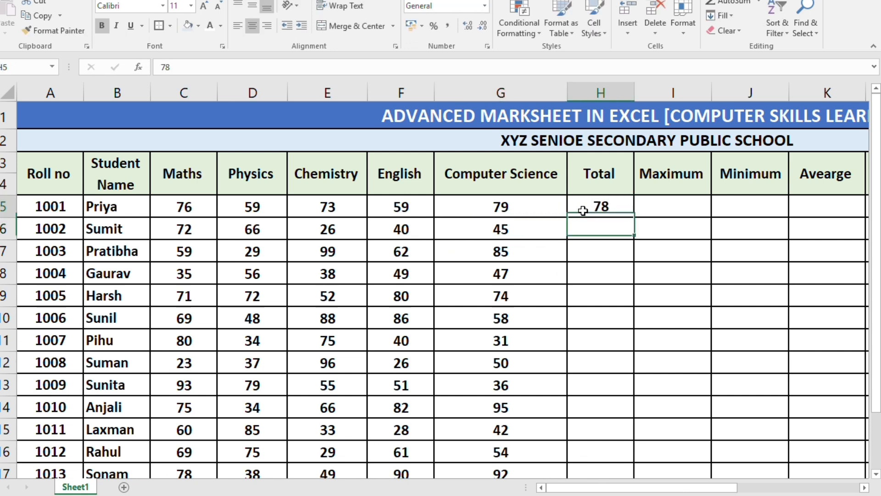
pyautogui.doubleClick(584, 211)
pyautogui.press('Delete')
pyautogui.press('Delete')
pyautogui.click(588, 246)
# Step: Review the marksheet's column headings from Roll no through the five subjects to Total
pyautogui.click(334, 245)
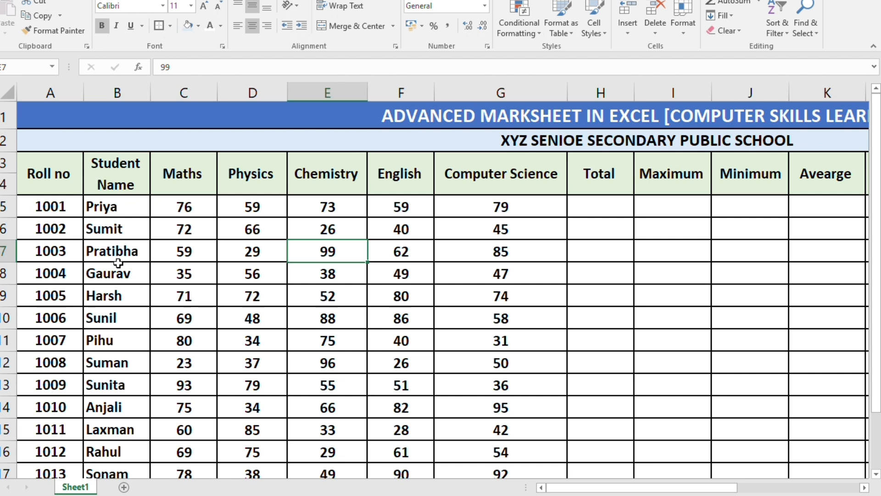
pyautogui.click(51, 225)
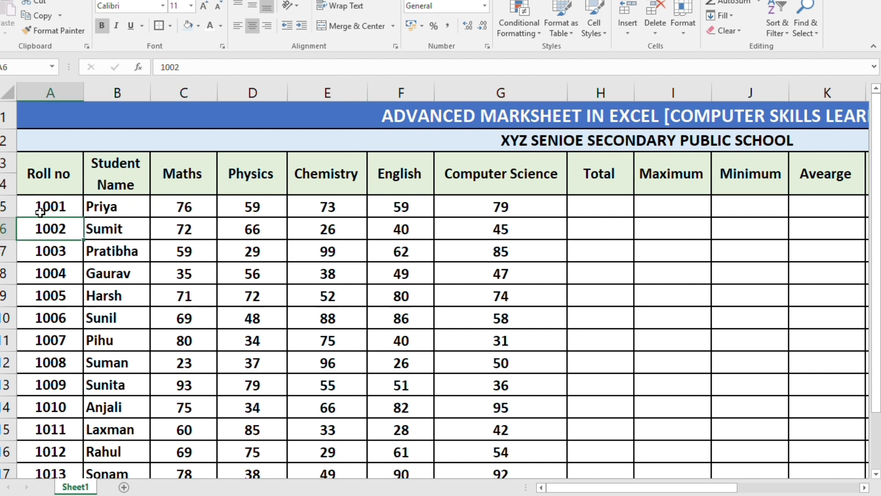
pyautogui.click(55, 184)
pyautogui.click(113, 182)
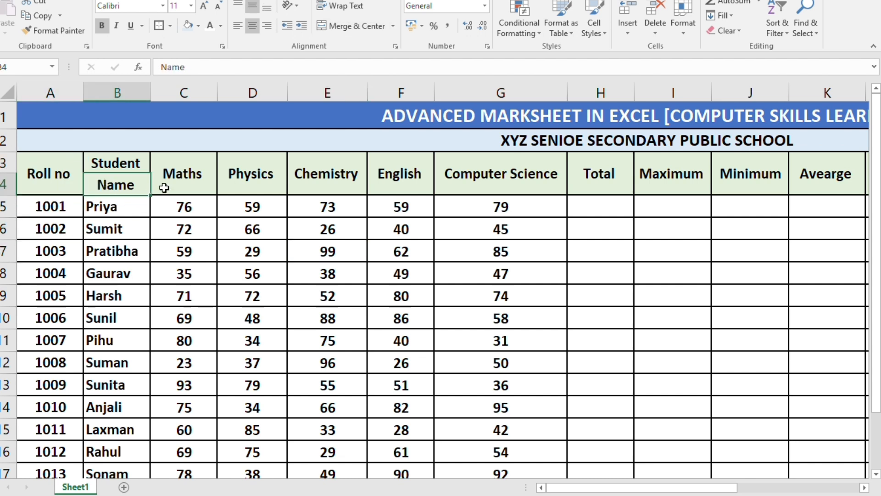
pyautogui.click(192, 174)
pyautogui.click(246, 172)
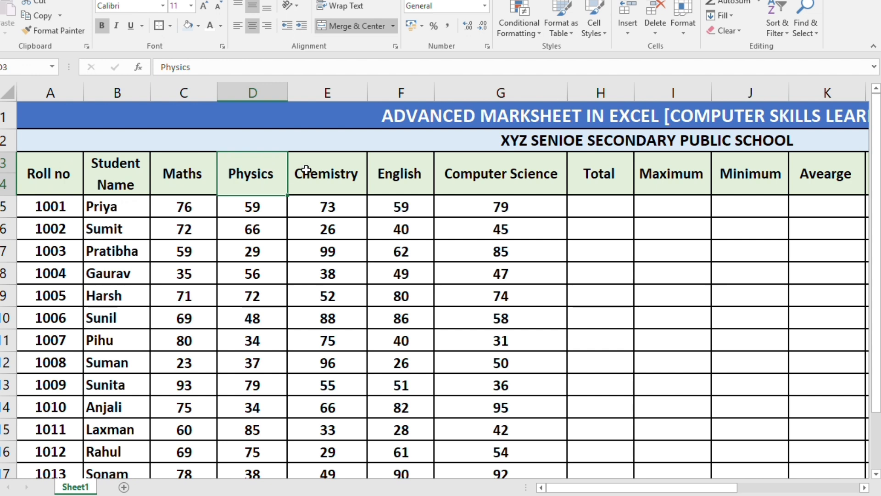
pyautogui.click(326, 173)
pyautogui.click(379, 175)
pyautogui.click(478, 173)
pyautogui.click(621, 173)
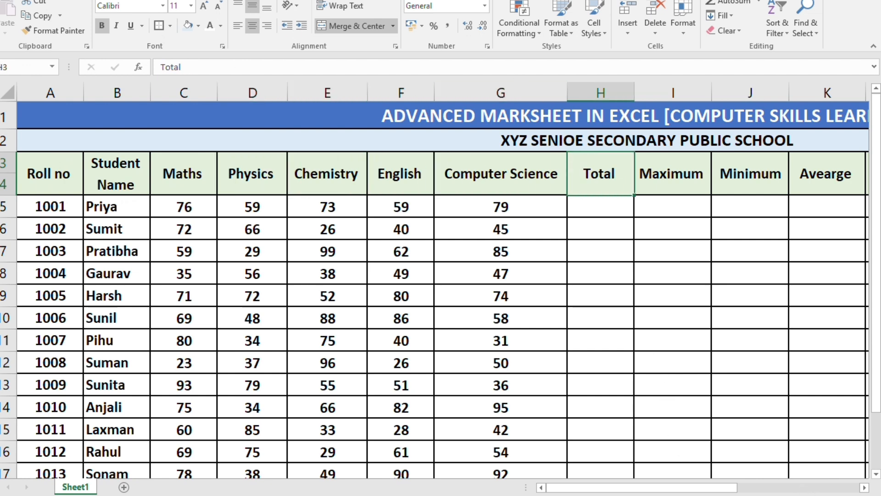
# Step: Enter the formula =SUM(C5:G5) in H5 as the first student's Total
pyautogui.moveTo(825, 495); pyautogui.dragTo(832, 495)
pyautogui.scroll(1, 726, 448)
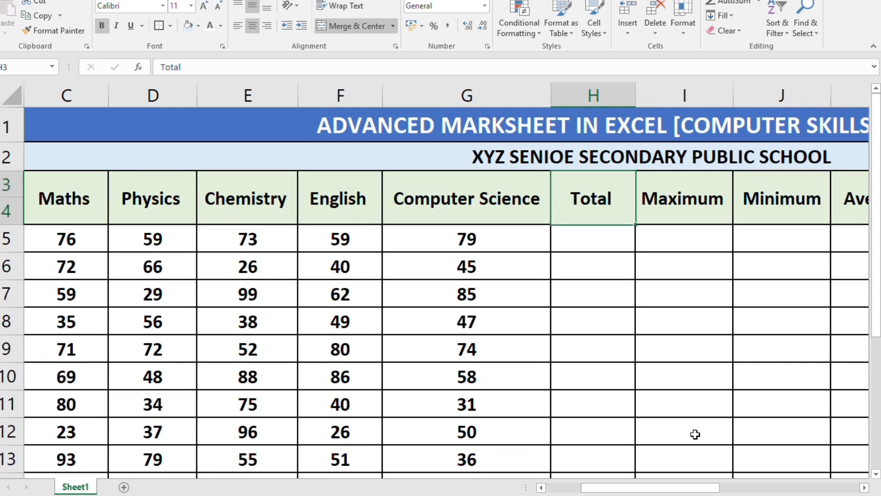
pyautogui.moveTo(695, 434); pyautogui.dragTo(608, 423)
pyautogui.moveTo(661, 491); pyautogui.dragTo(677, 490)
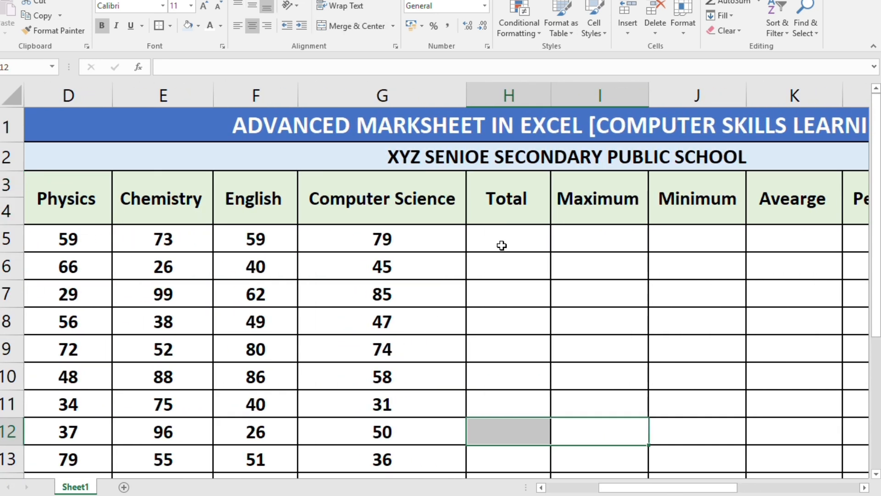
pyautogui.click(502, 246)
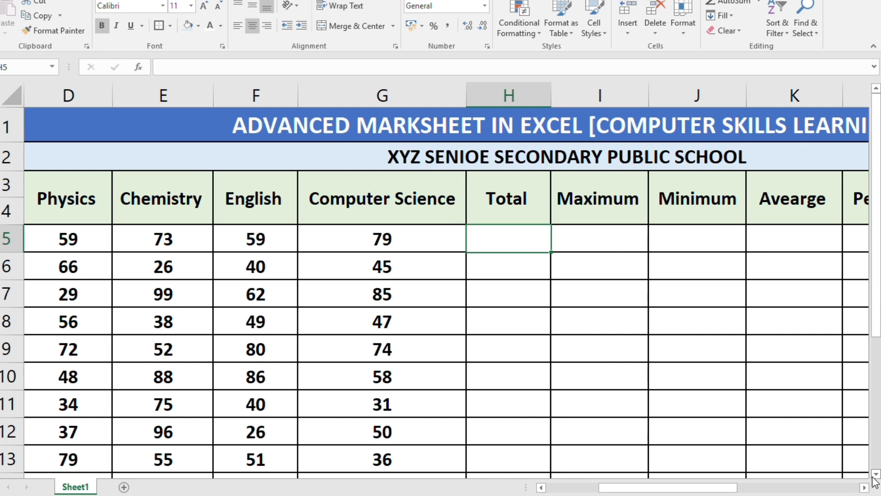
pyautogui.scroll(-2, 657, 403)
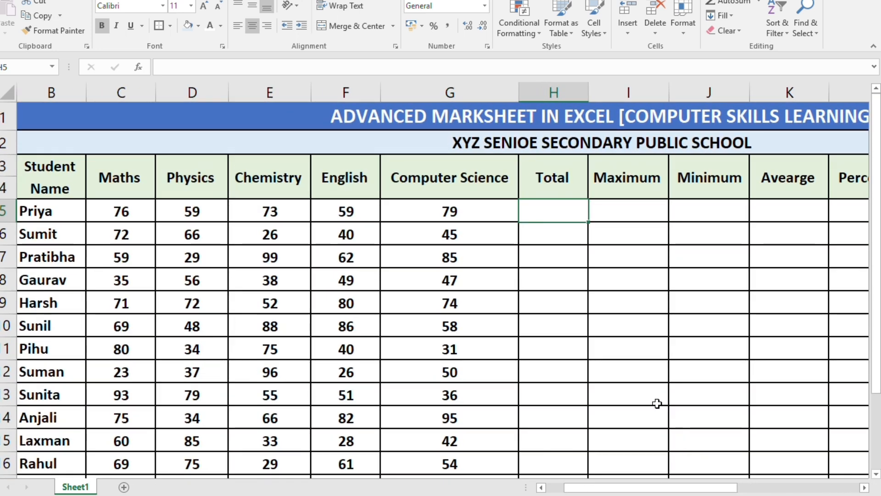
pyautogui.write('=s')
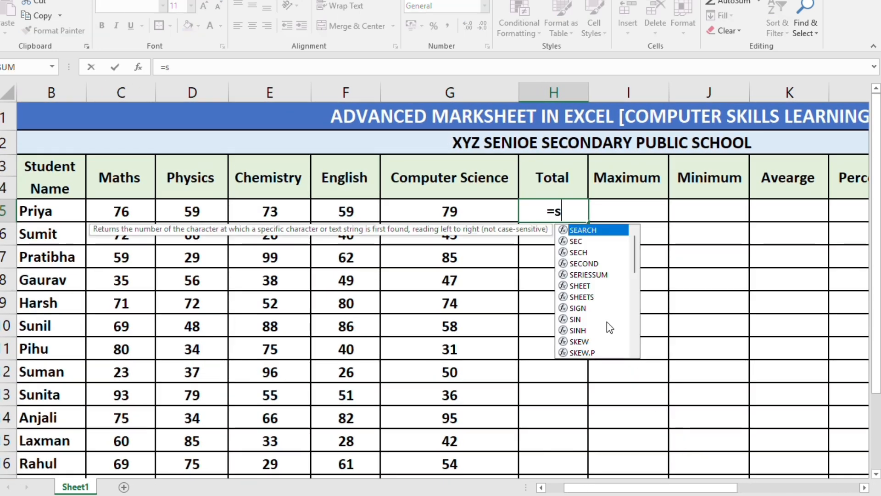
pyautogui.write('um(')
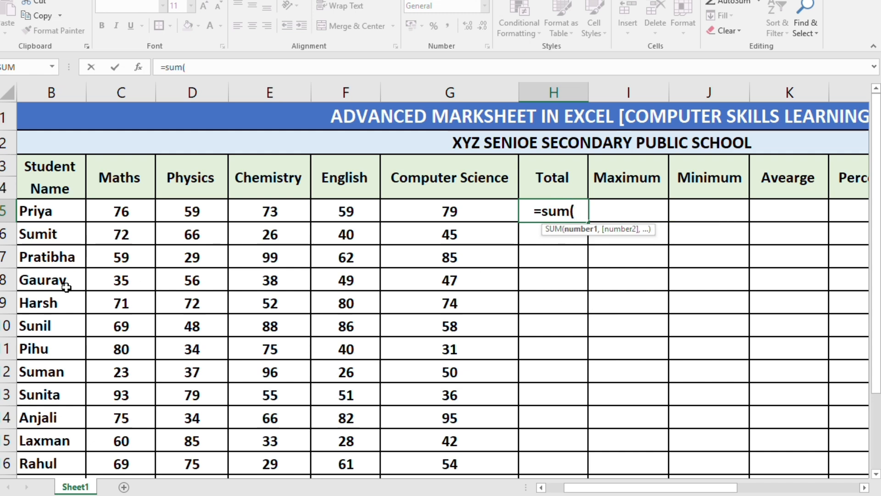
pyautogui.moveTo(103, 213); pyautogui.dragTo(486, 213)
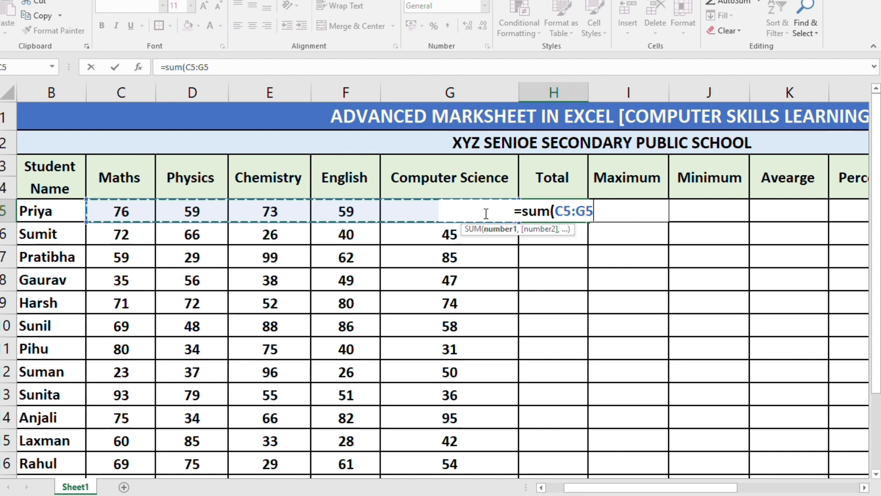
pyautogui.write(')')
pyautogui.press('Return')
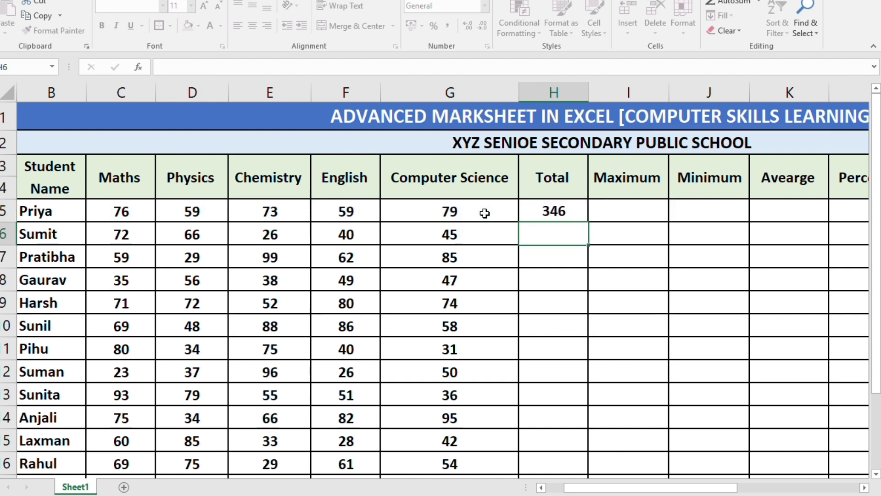
pyautogui.click(520, 217)
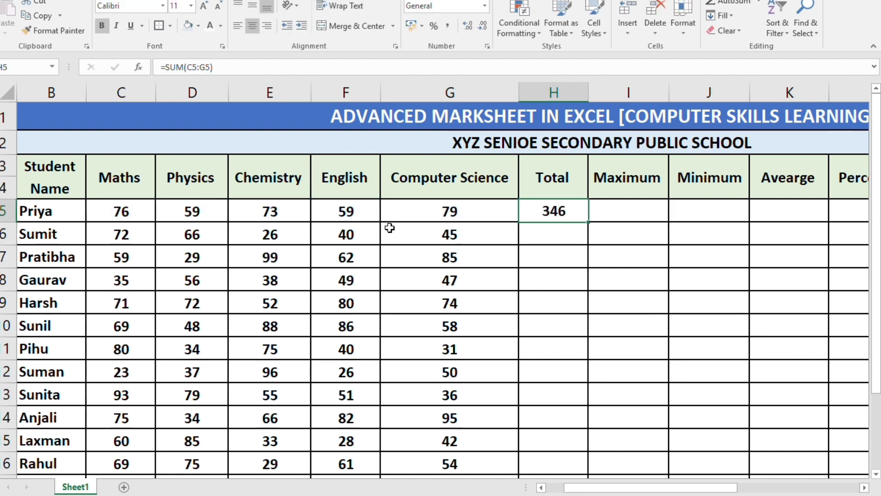
# Step: Enter the formula =C6+D6+E6+F6+G6 in H6 as the second student's Total
pyautogui.click(539, 236)
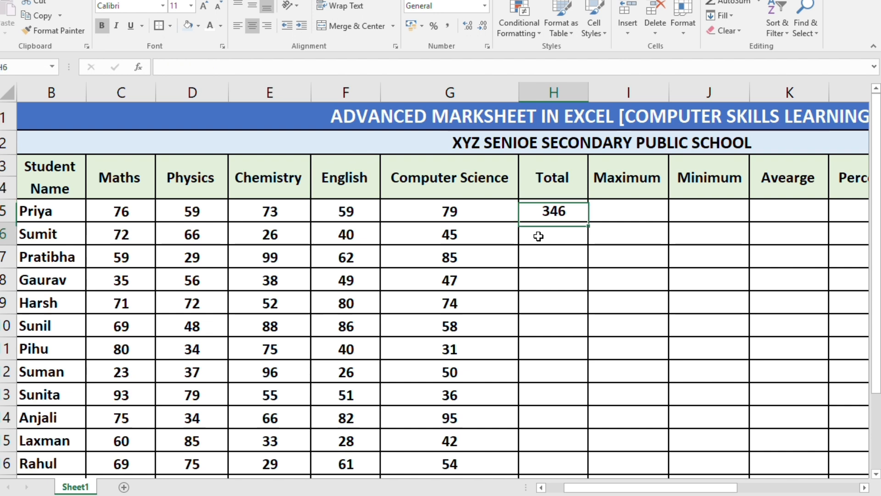
pyautogui.write('=')
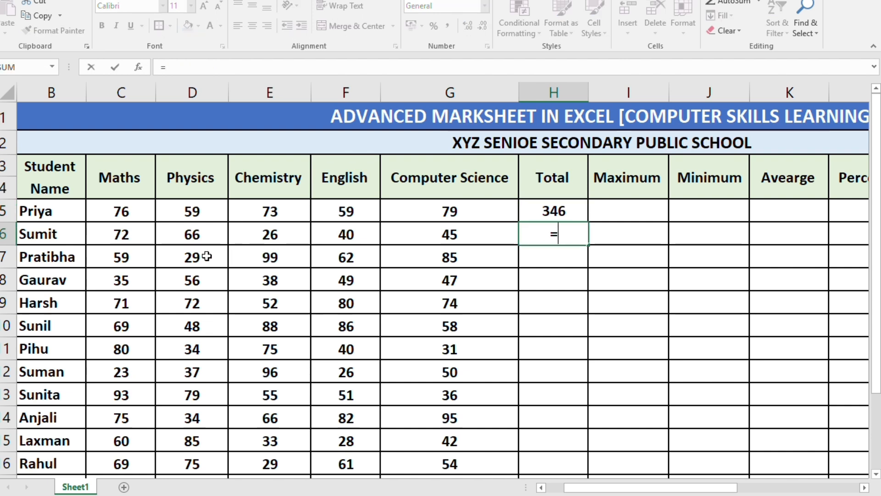
pyautogui.click(125, 235)
pyautogui.write('+')
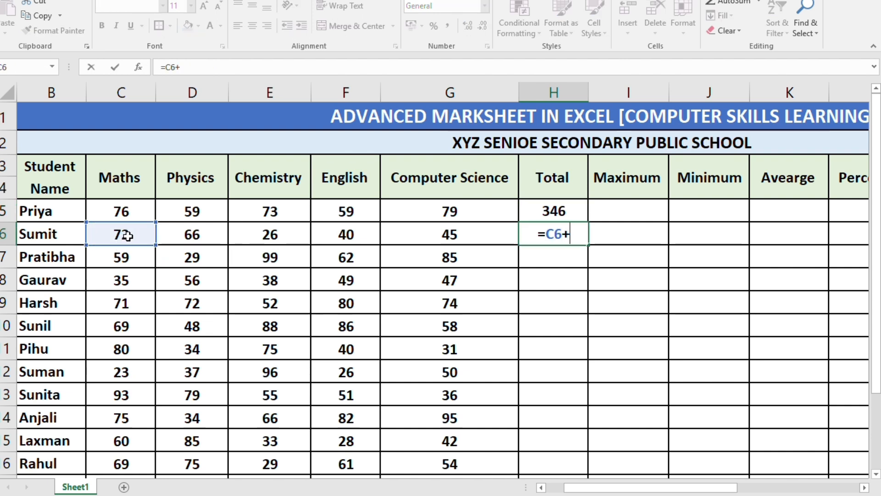
pyautogui.click(182, 239)
pyautogui.write('+')
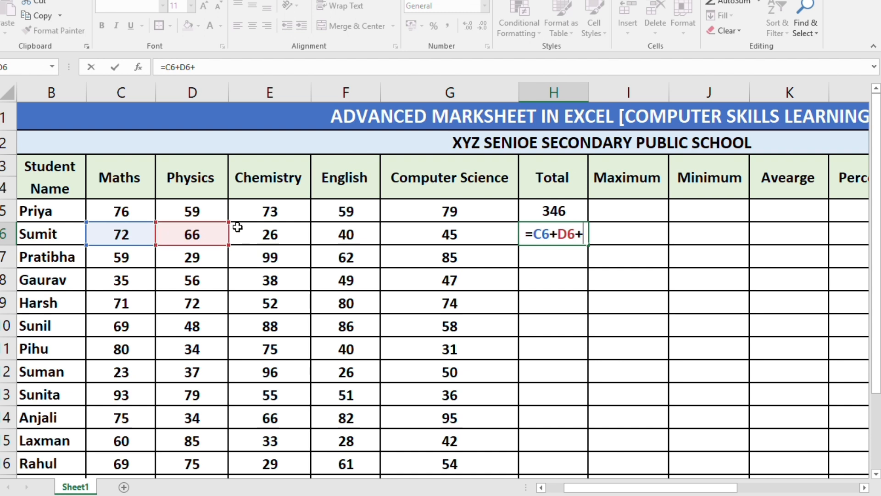
pyautogui.click(262, 238)
pyautogui.write('+')
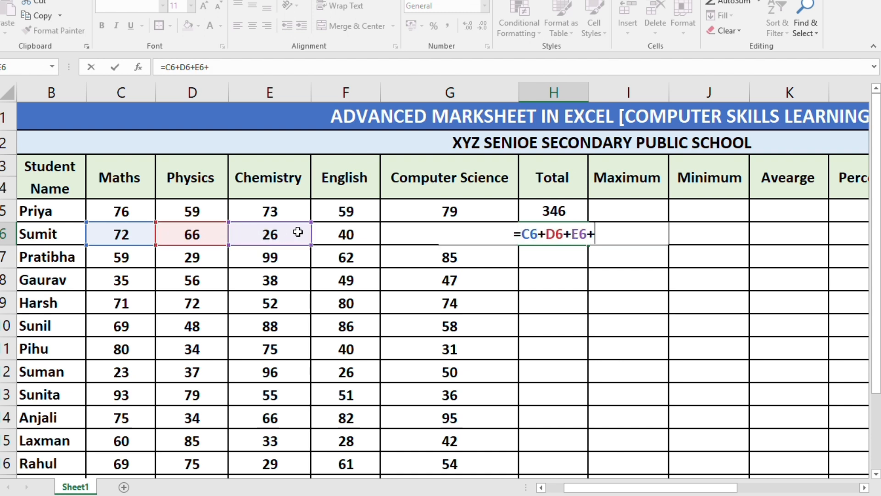
pyautogui.click(339, 233)
pyautogui.write('+')
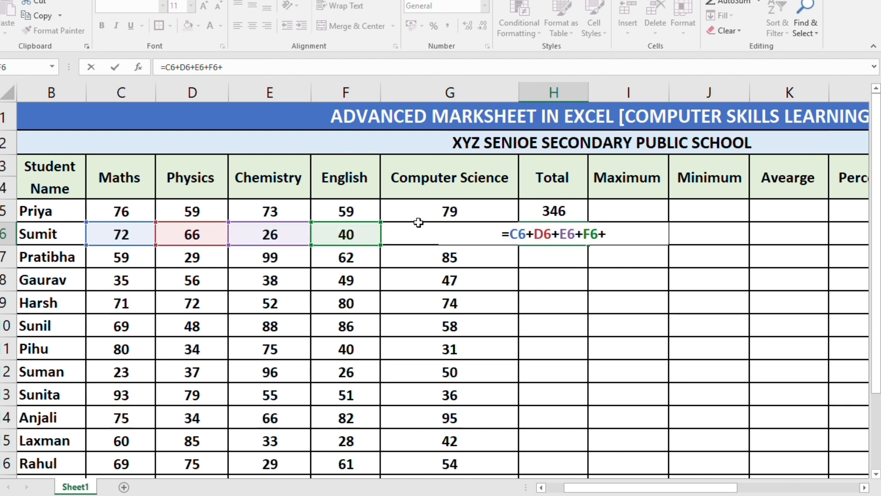
pyautogui.click(419, 238)
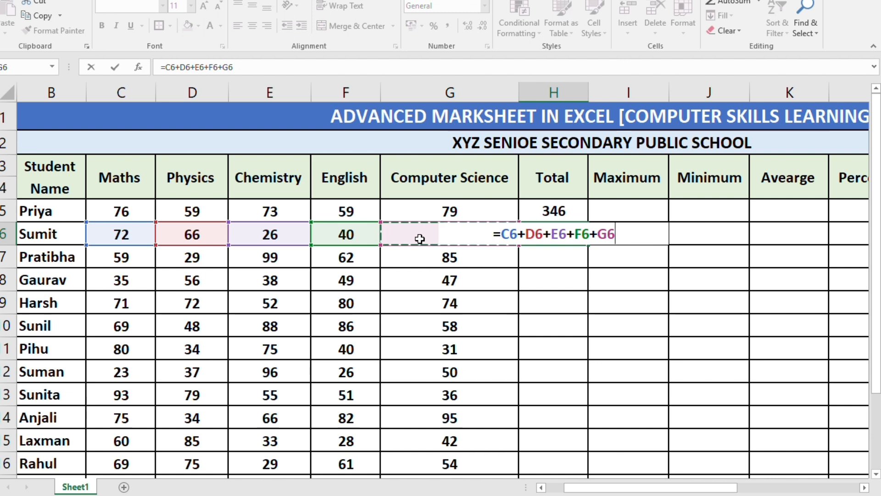
pyautogui.press('Return')
pyautogui.click(594, 230)
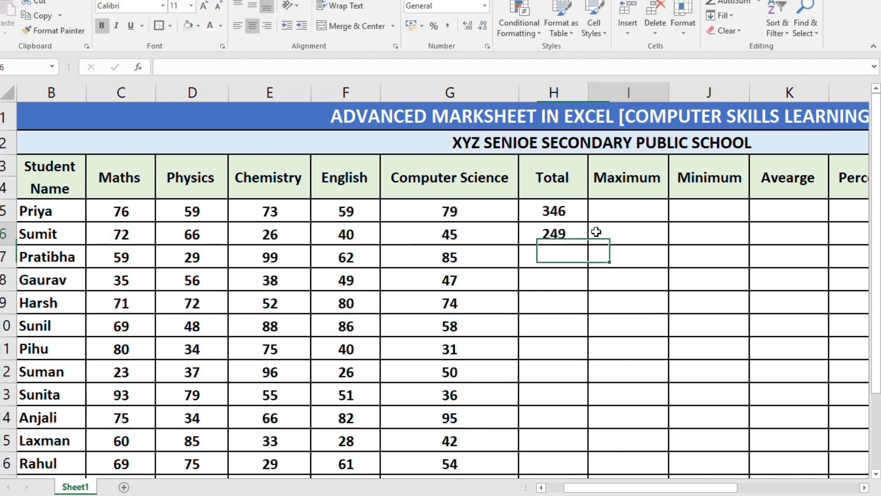
# Step: Fill the SUM formula from H5 down the Total column through row 17 for all students
pyautogui.click(574, 205)
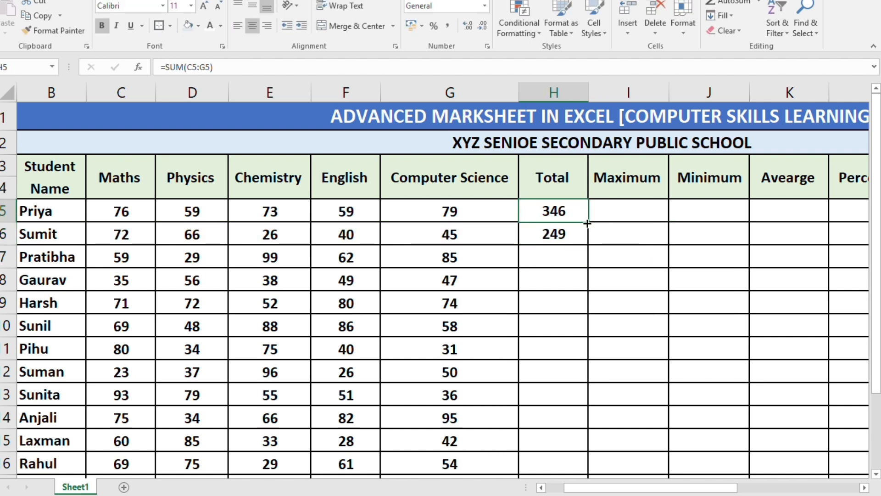
pyautogui.moveTo(588, 223); pyautogui.dragTo(585, 439)
pyautogui.scroll(1, 590, 434)
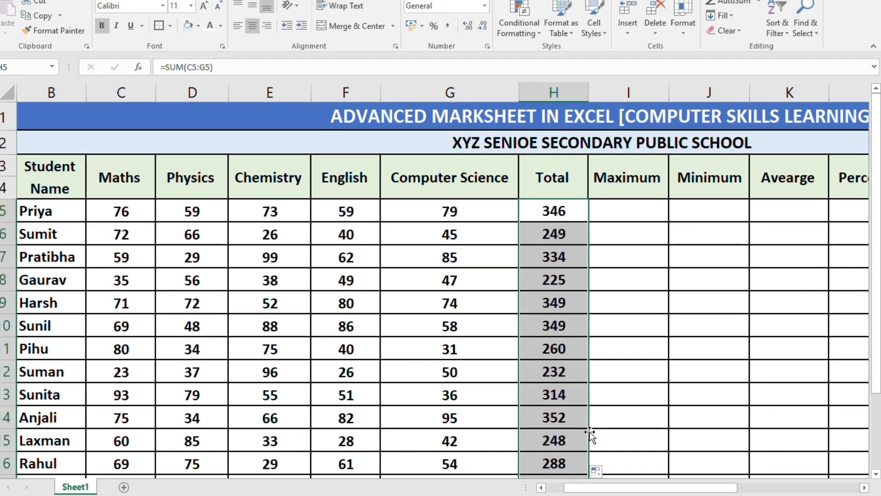
pyautogui.click(625, 317)
# Step: Enter the formula =MAX(C5:G5) in I5 as the first student's Maximum
pyautogui.click(622, 211)
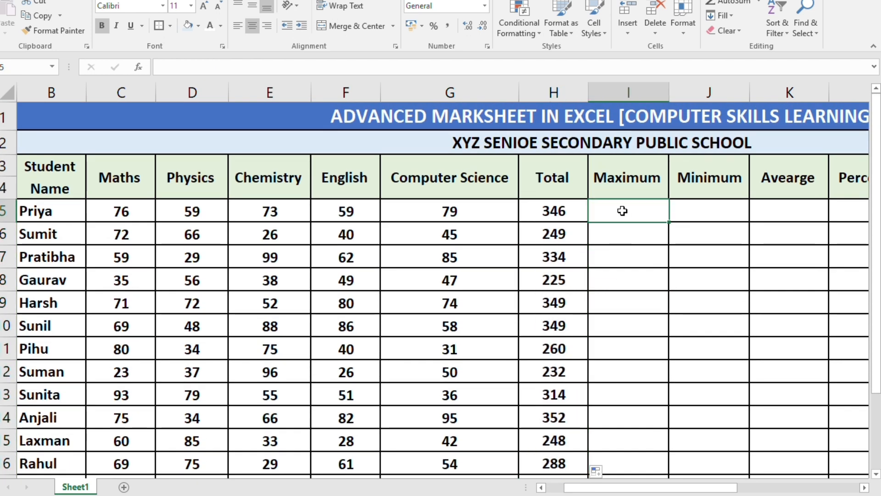
pyautogui.write('=m')
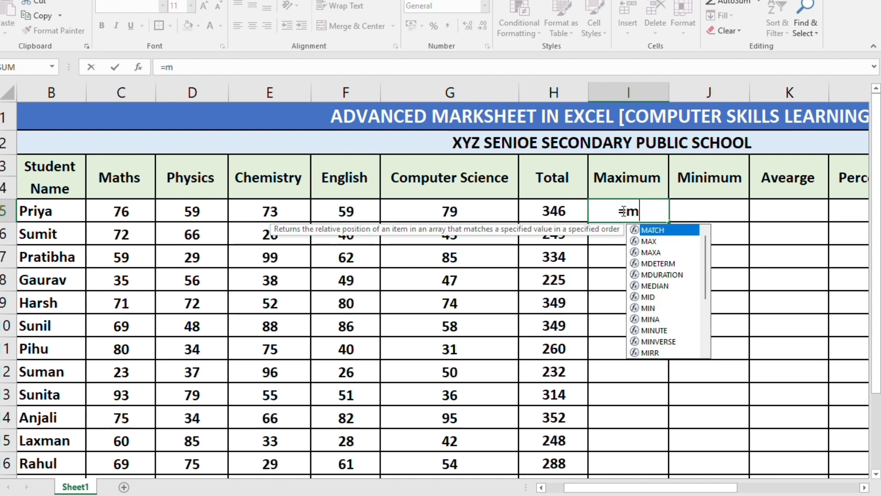
pyautogui.write('ax(')
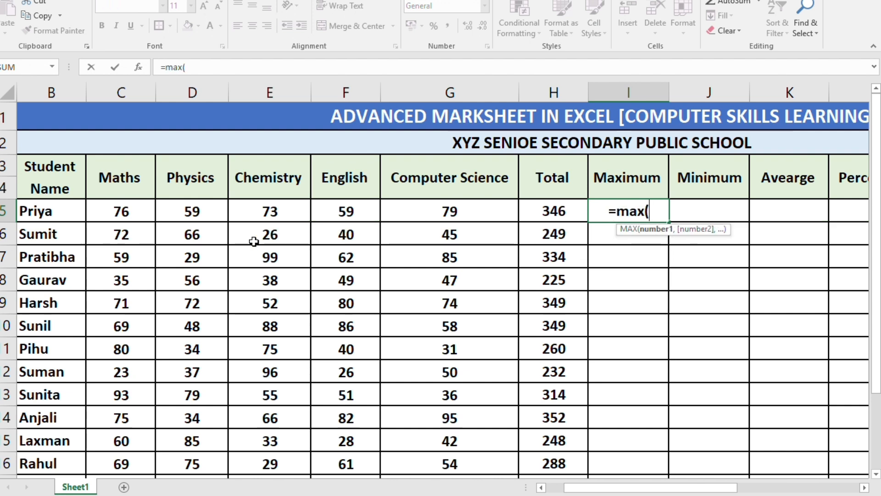
pyautogui.moveTo(134, 207); pyautogui.dragTo(407, 210)
pyautogui.write(')')
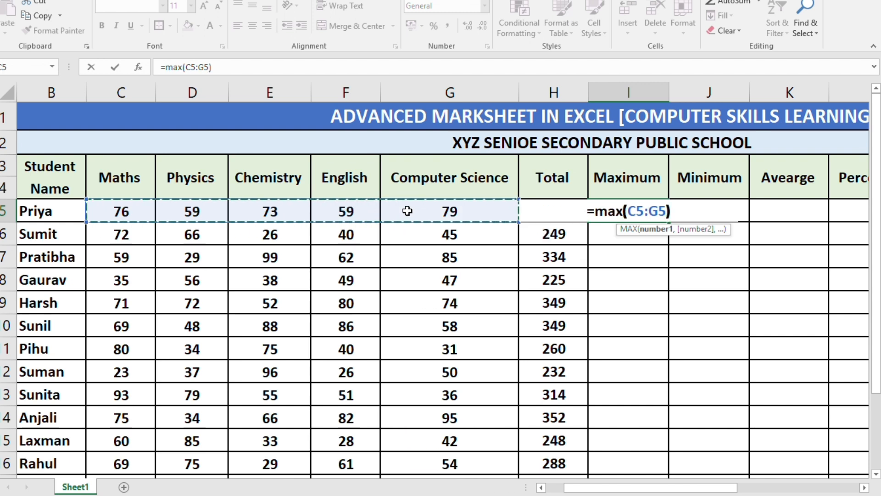
pyautogui.press('Return')
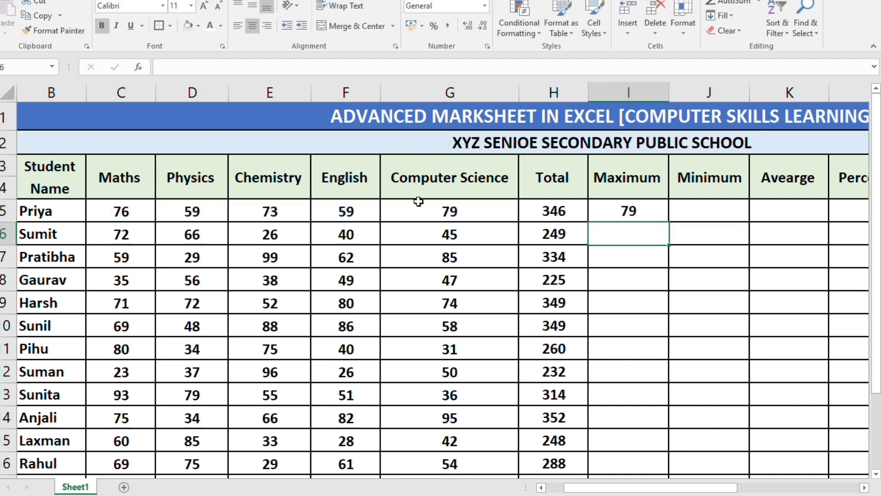
# Step: Enter the formula =MAX(C6:G6) in I6 as the second student's Maximum
pyautogui.write('=M')
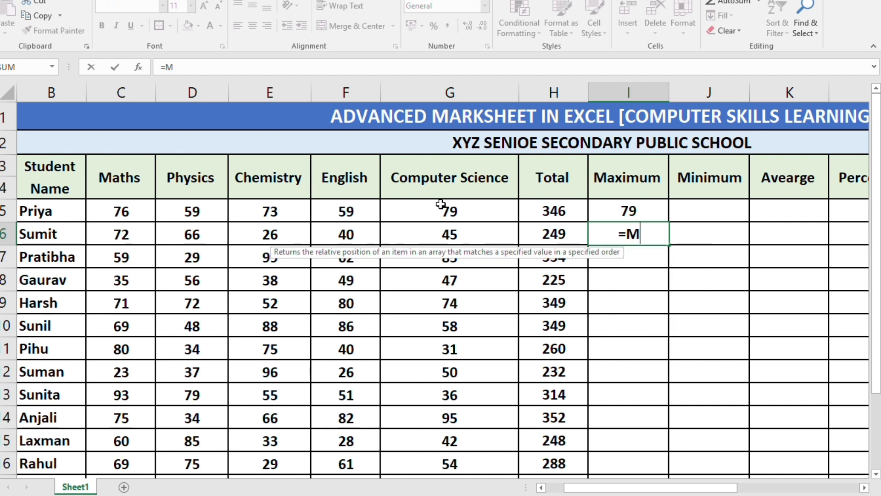
pyautogui.write('ax(')
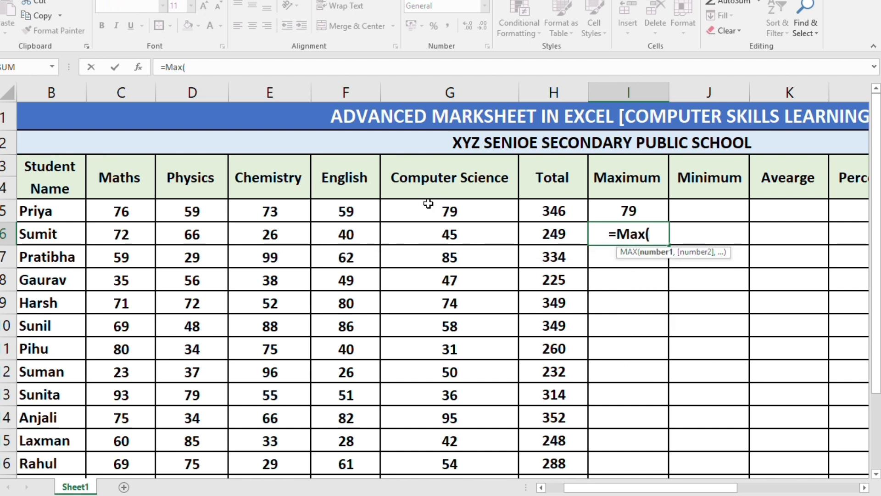
pyautogui.moveTo(118, 236); pyautogui.dragTo(430, 239)
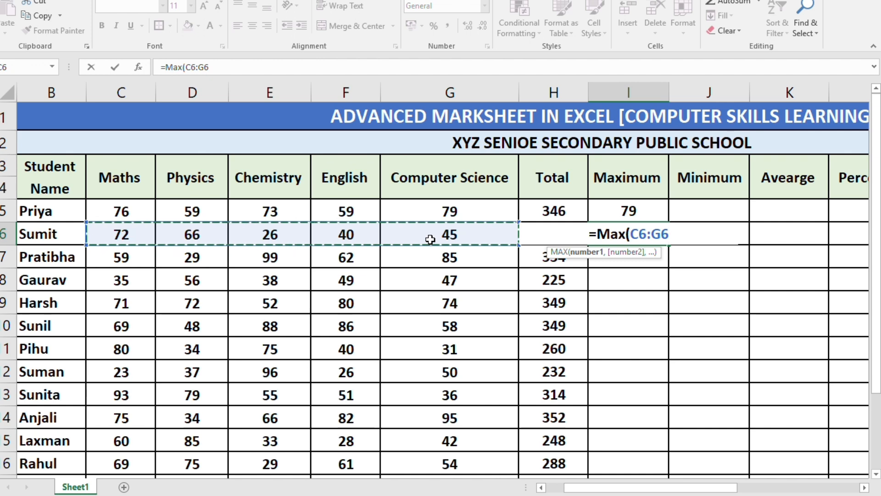
pyautogui.write(')')
pyautogui.press('Return')
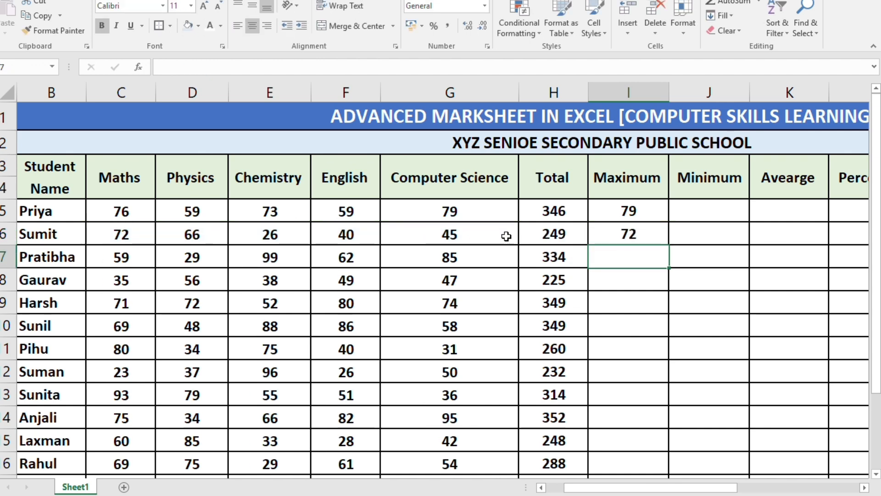
# Step: Fill the MAX formula from I5 down the Maximum column through I17 for the remaining students
pyautogui.click(649, 190)
pyautogui.click(656, 215)
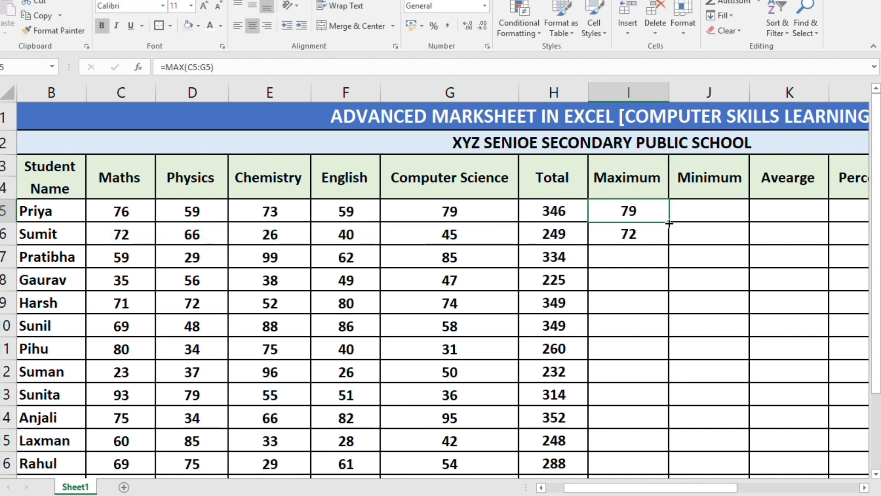
pyautogui.moveTo(669, 223); pyautogui.dragTo(670, 446)
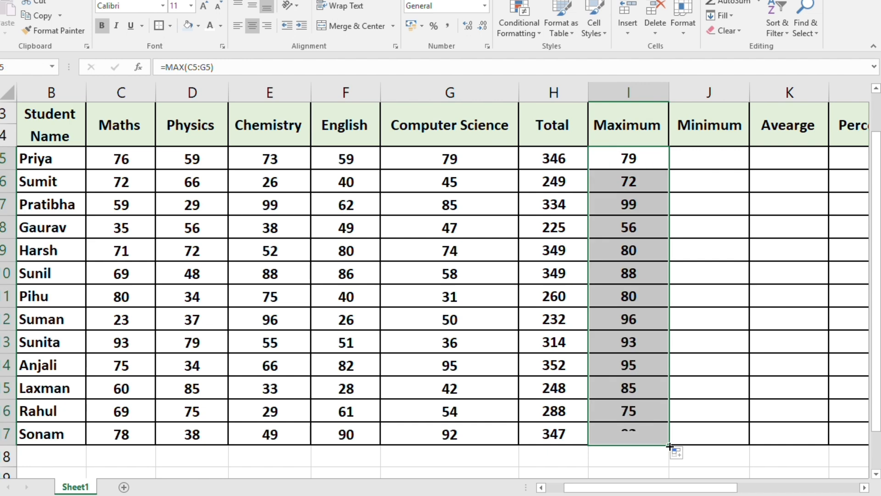
pyautogui.click(677, 452)
pyautogui.click(709, 346)
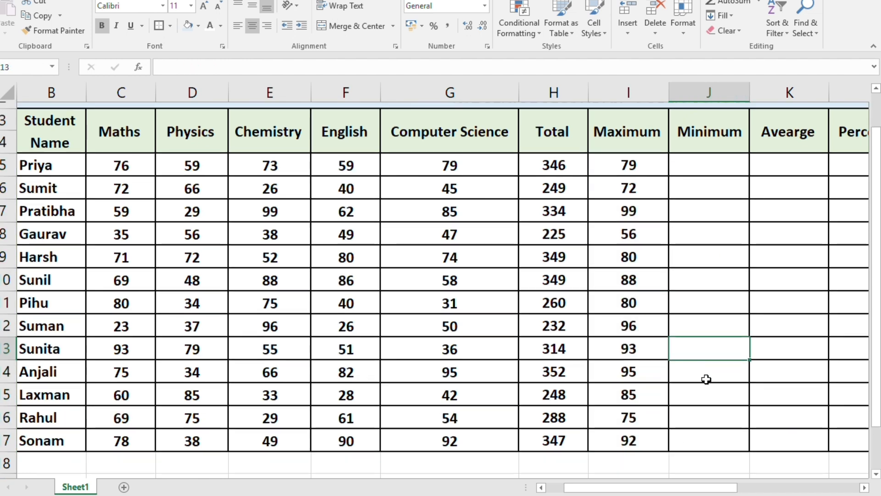
# Step: Enter the formula =MIN(C5:G5) in J5 as the first student's Minimum
pyautogui.scroll(1, 709, 379)
pyautogui.click(712, 211)
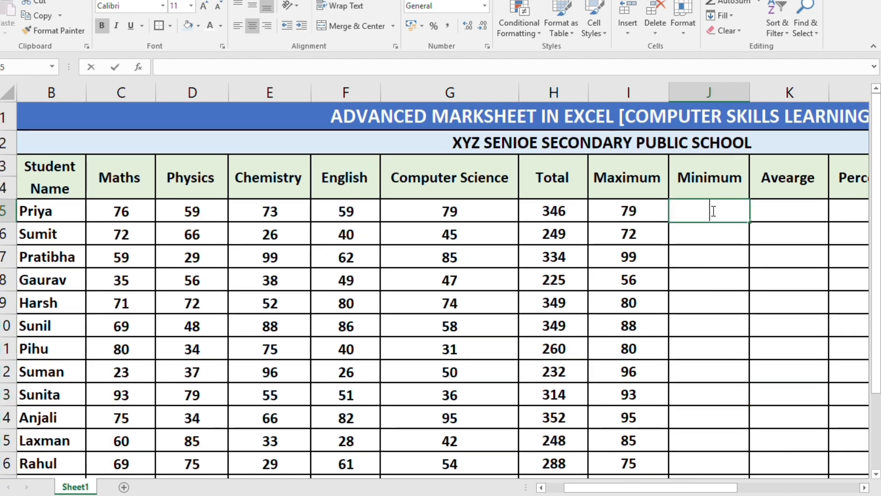
pyautogui.write('=mi')
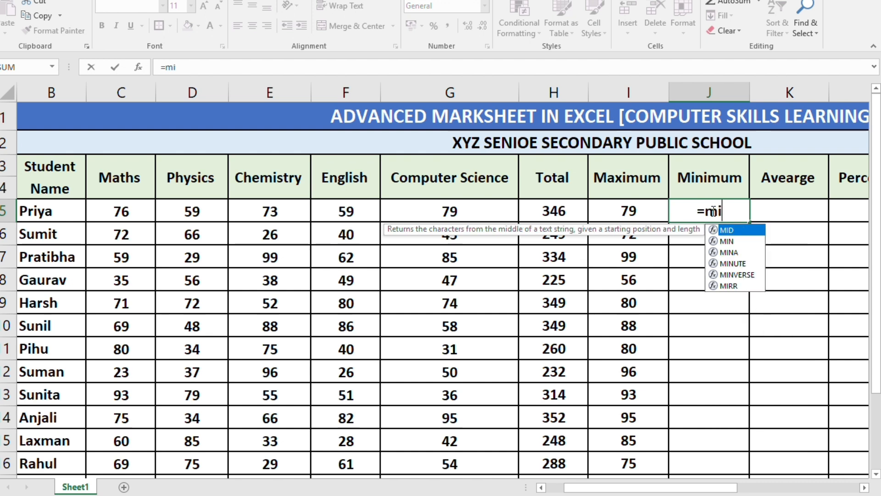
pyautogui.write('n(')
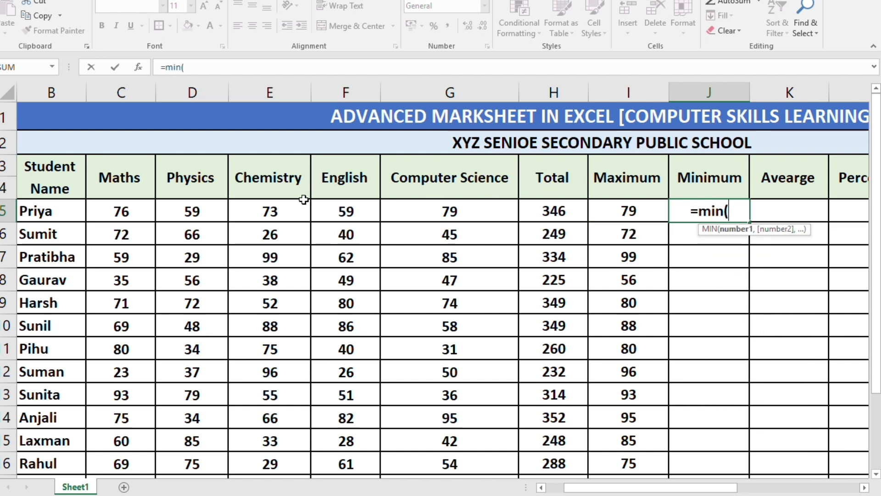
pyautogui.moveTo(133, 211); pyautogui.dragTo(442, 221)
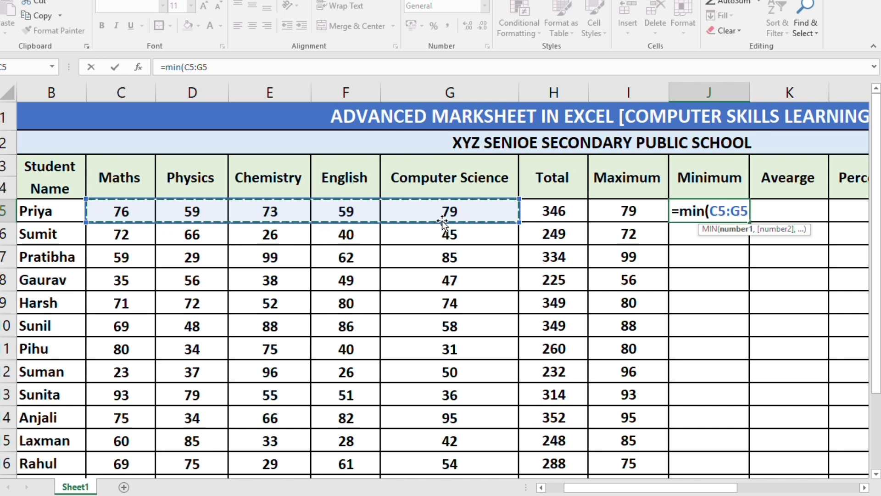
pyautogui.press('Return')
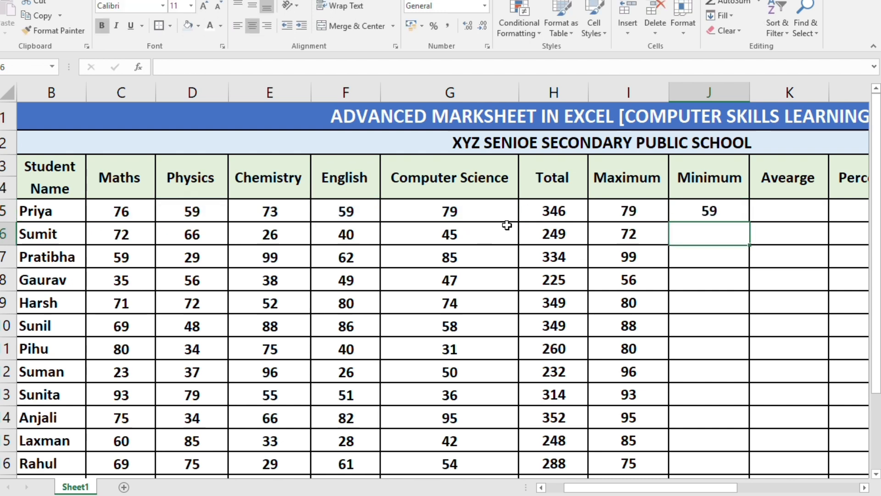
# Step: Fill the MIN formula from J5 down the Minimum column through J16
pyautogui.click(719, 212)
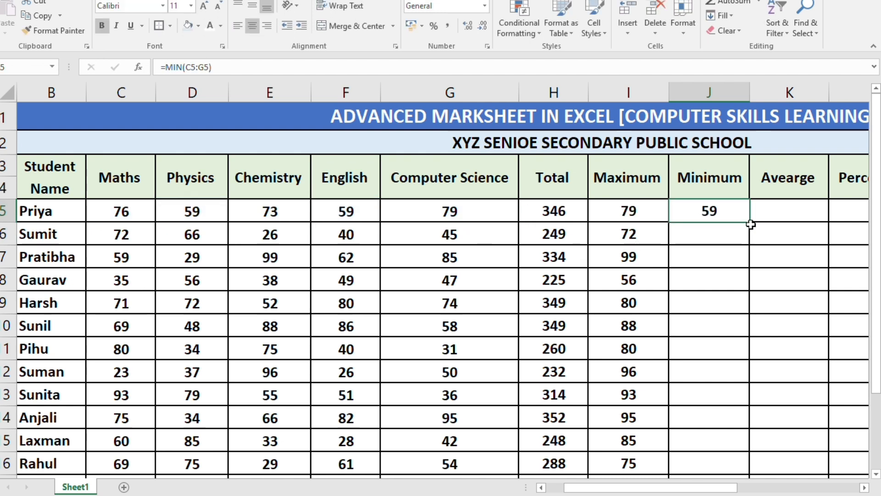
pyautogui.moveTo(750, 224); pyautogui.dragTo(739, 466)
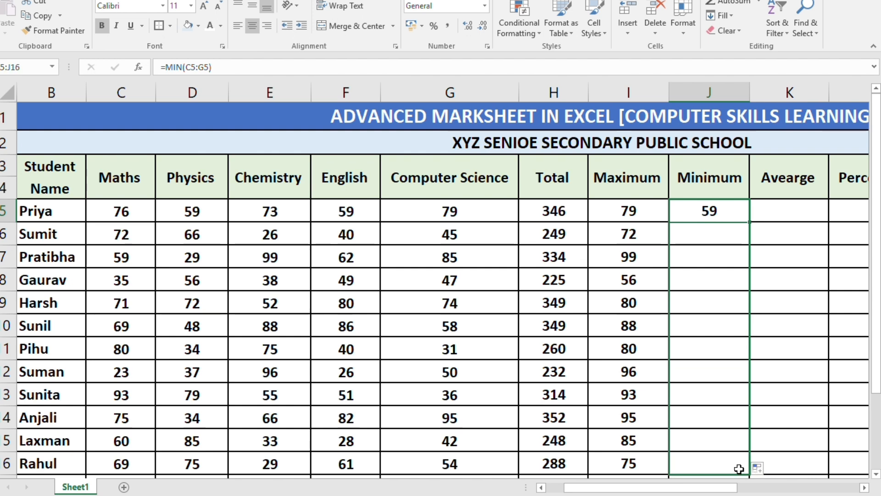
pyautogui.click(763, 384)
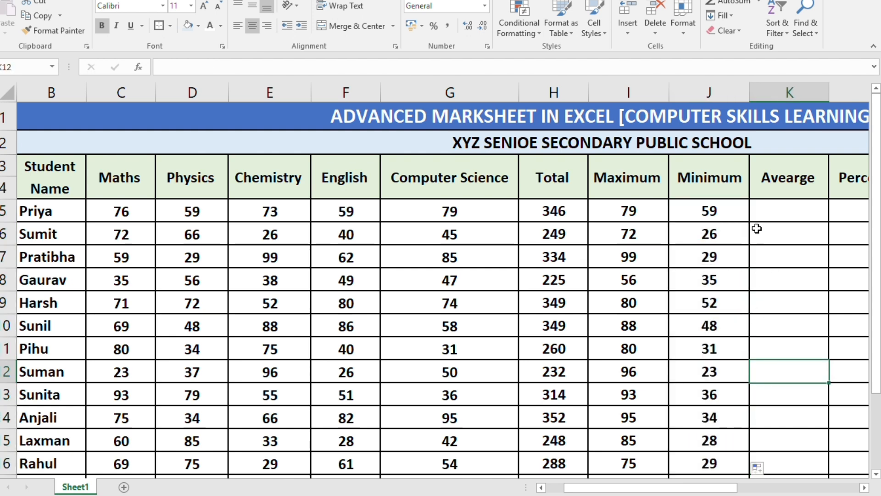
# Step: Inspect the first student's Minimum formula in J5 and leave the cell without editing it
pyautogui.doubleClick(721, 209)
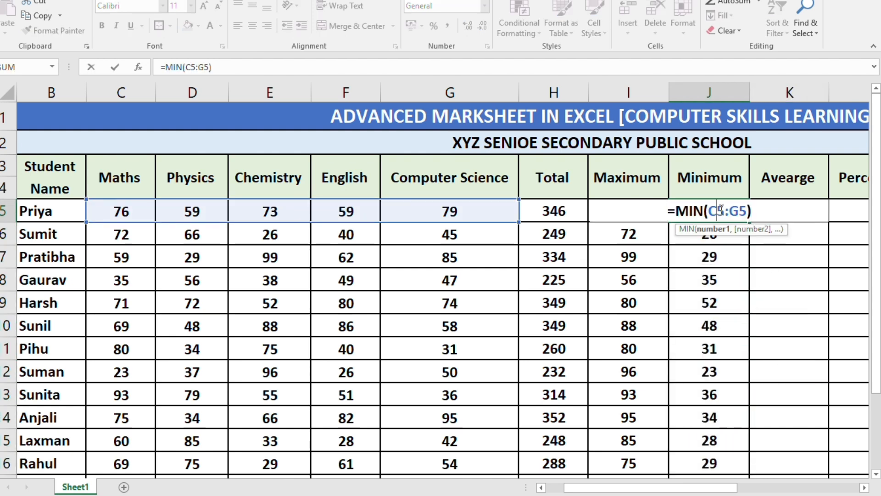
pyautogui.click(183, 67)
pyautogui.click(213, 67)
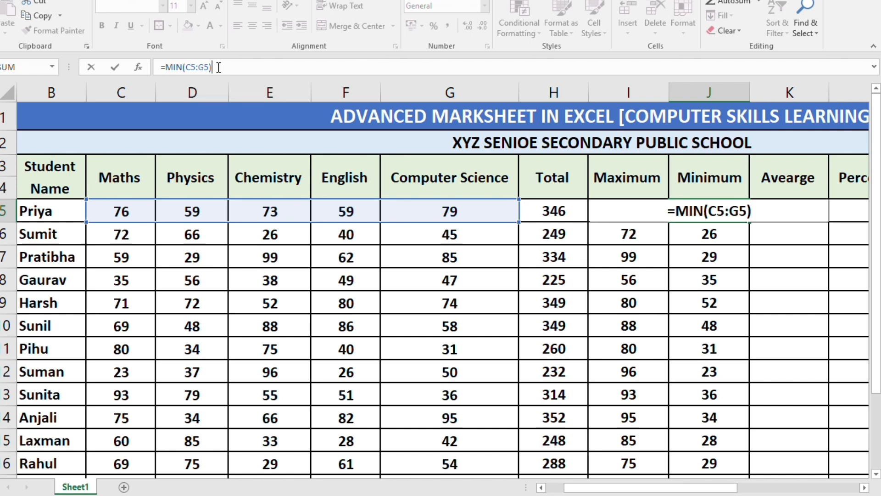
pyautogui.click(755, 206)
pyautogui.press('Return')
# Step: Enter the formula =AVERAGE(C5:G5) in K5 as the first student's average
pyautogui.click(757, 208)
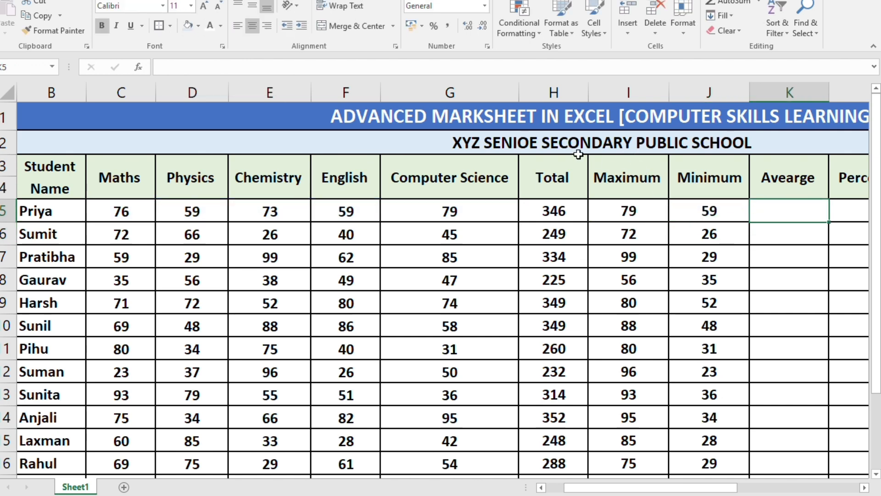
pyautogui.hscroll(1, 707, 174)
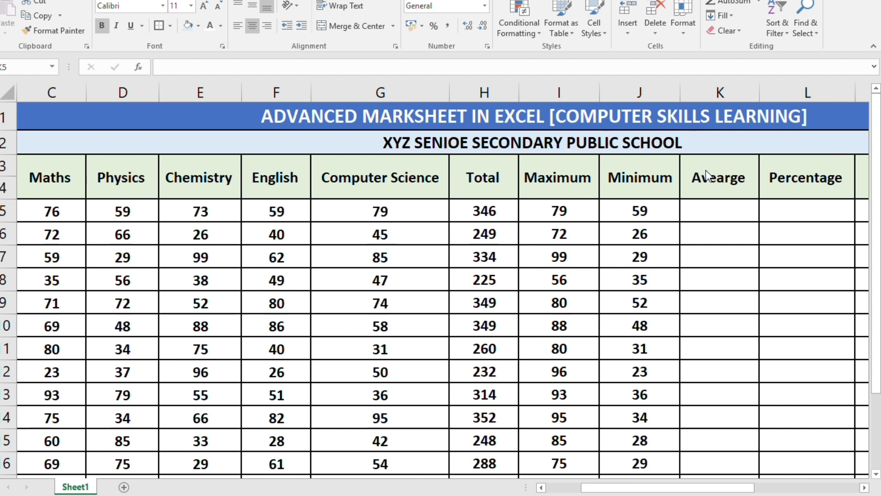
pyautogui.click(705, 215)
pyautogui.write('=')
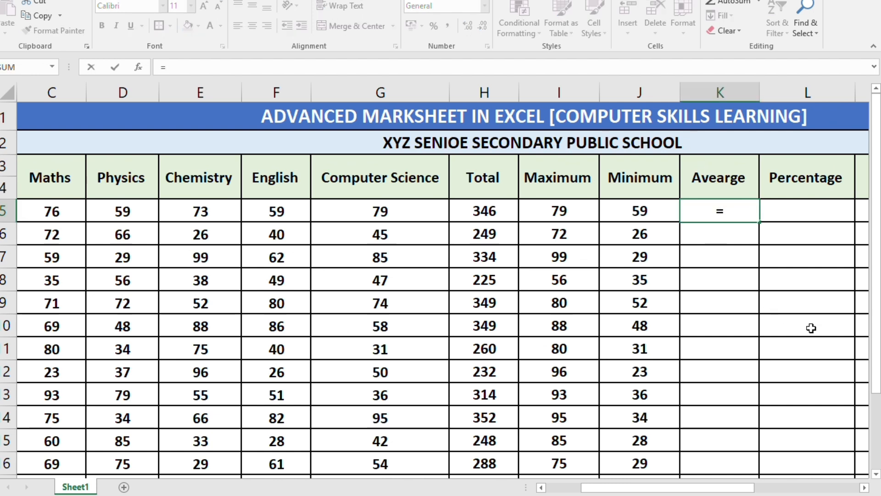
pyautogui.write('Aver')
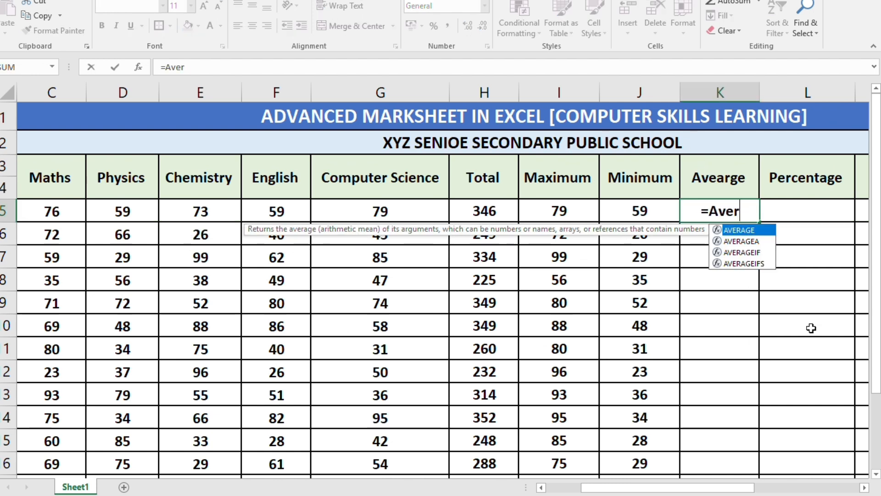
pyautogui.write('age(')
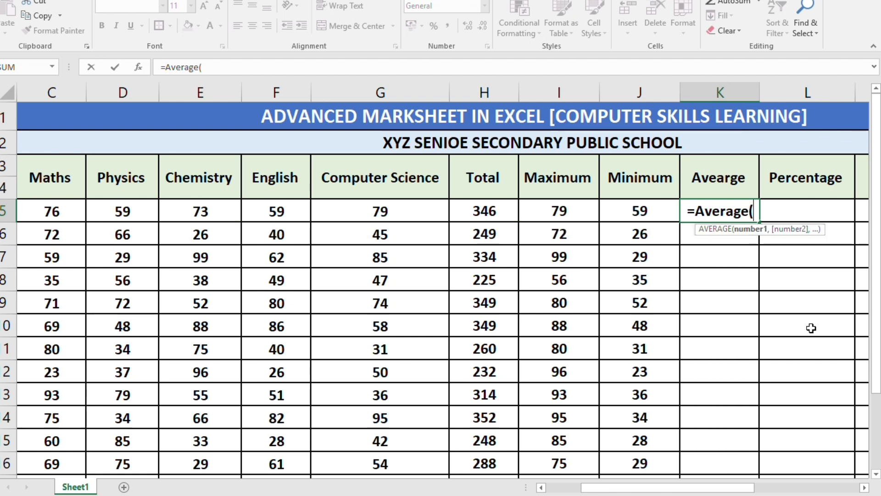
pyautogui.press('BackSpace')
pyautogui.write('(')
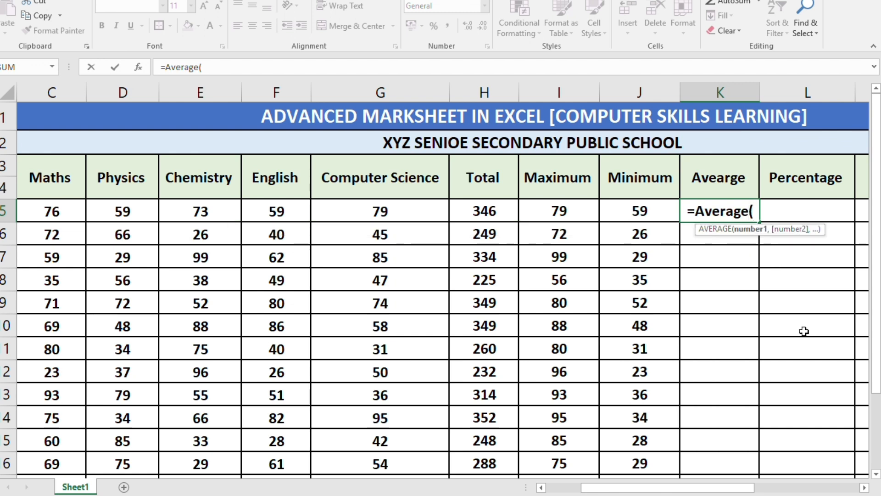
pyautogui.moveTo(61, 208); pyautogui.dragTo(416, 215)
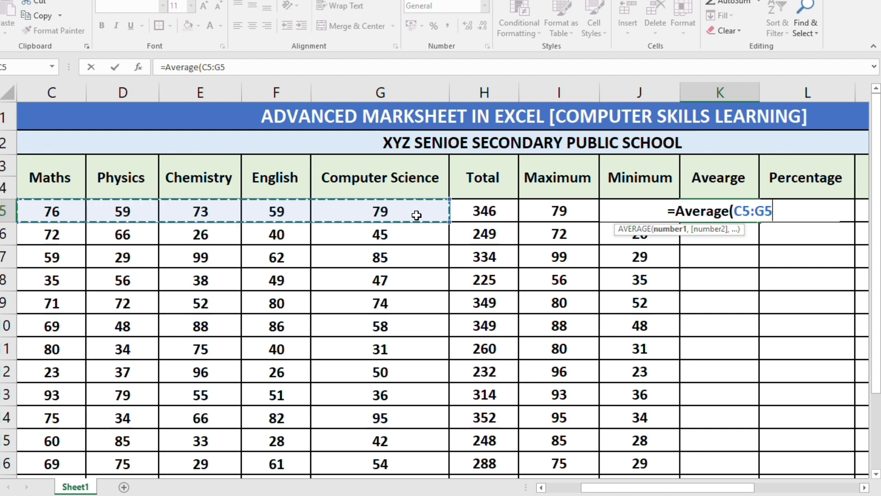
pyautogui.write(')')
pyautogui.press('Return')
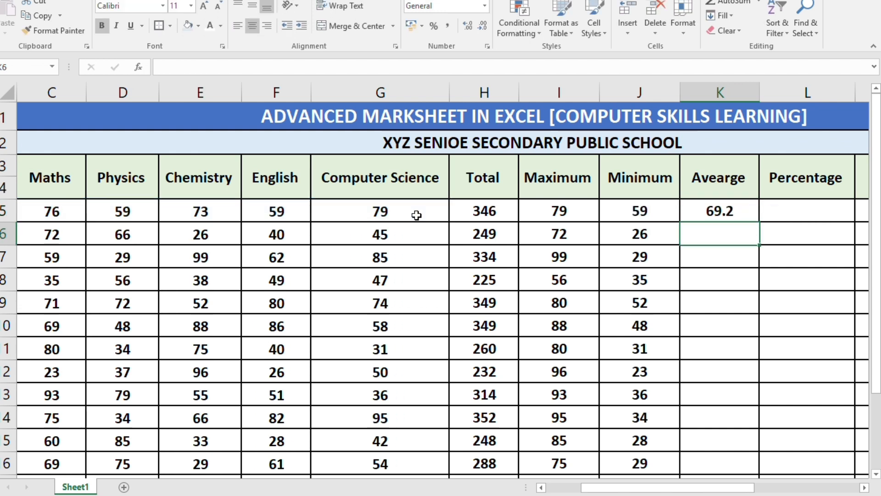
# Step: Enter the formula =AVERAGE(C6:G6) in K6 as the second student's average
pyautogui.doubleClick(712, 236)
pyautogui.write('=A')
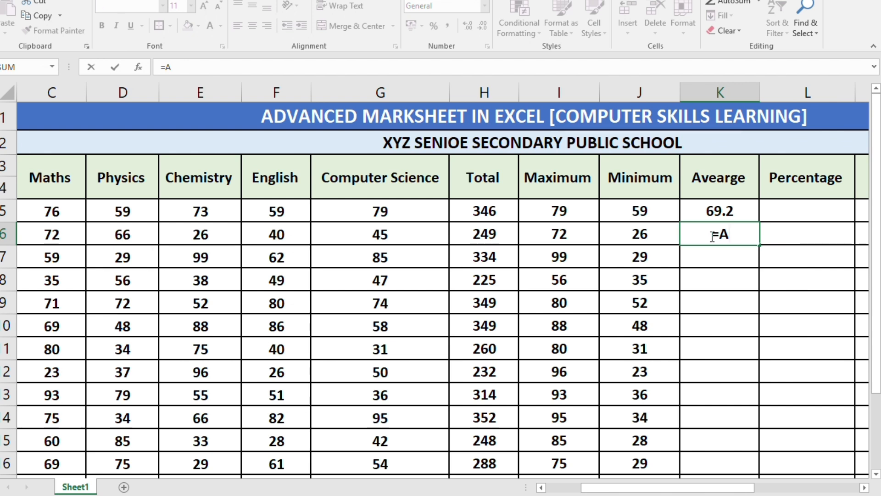
pyautogui.write('verage')
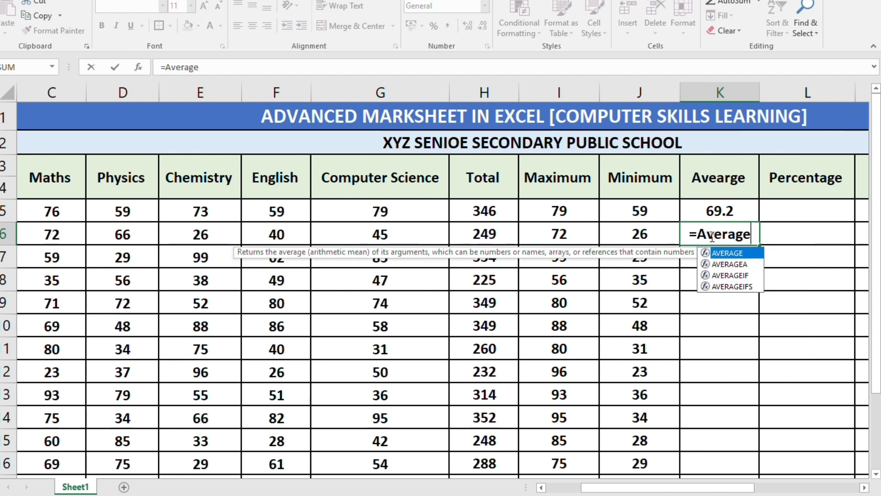
pyautogui.write('(')
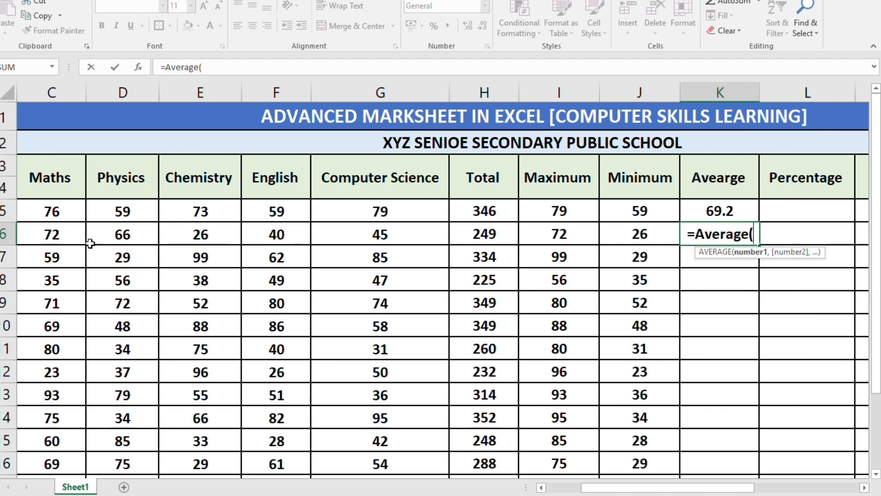
pyautogui.moveTo(64, 234); pyautogui.dragTo(372, 228)
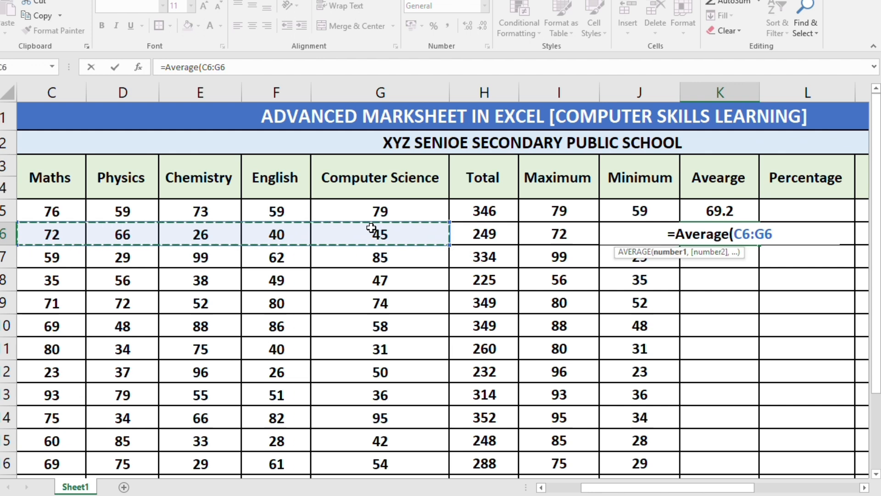
pyautogui.press('Return')
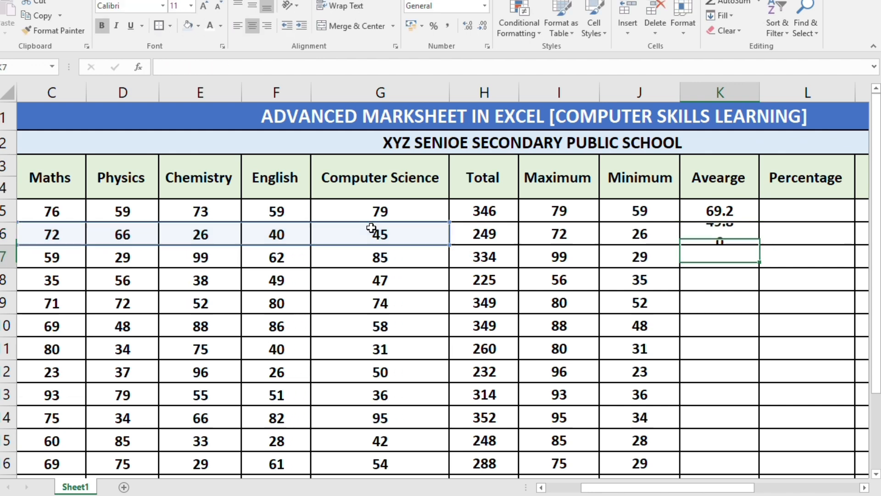
# Step: Fill the AVERAGE formula from K5 down the average column to the last student
pyautogui.click(754, 210)
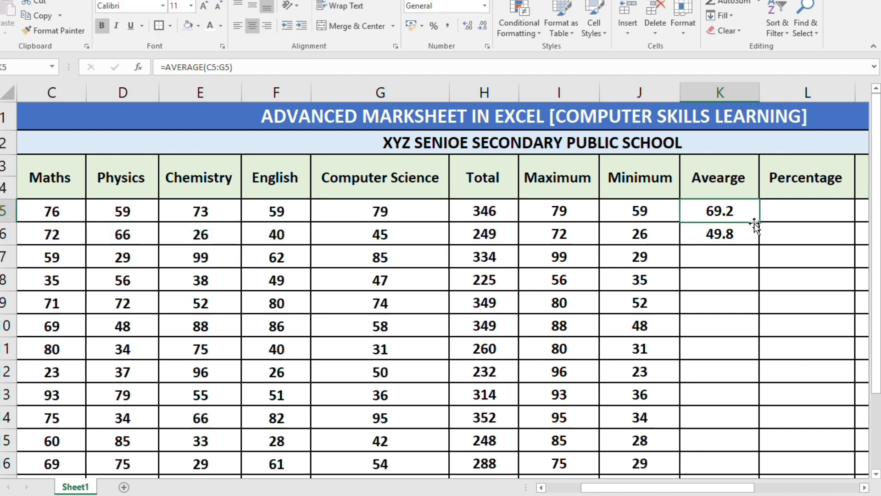
pyautogui.moveTo(758, 224); pyautogui.dragTo(760, 445)
pyautogui.click(789, 407)
pyautogui.scroll(1, 789, 381)
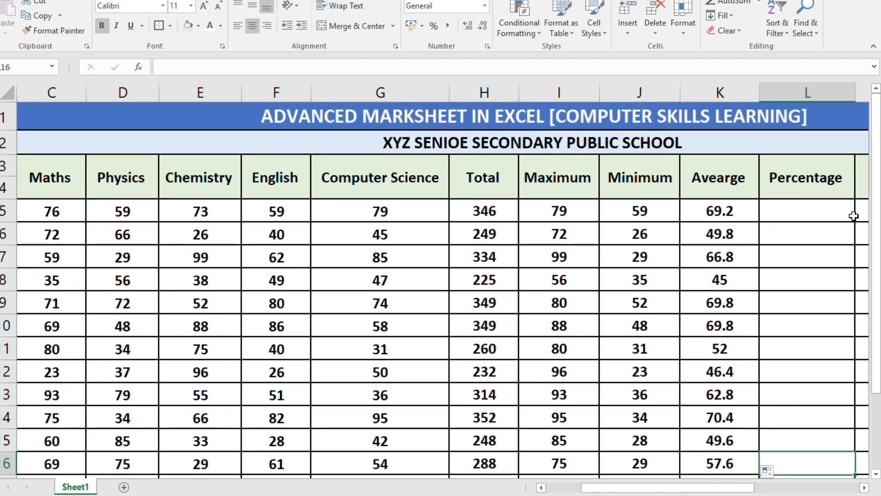
# Step: Enter the formula =H5/500*100 in L5 as the first student's Percentage
pyautogui.click(837, 221)
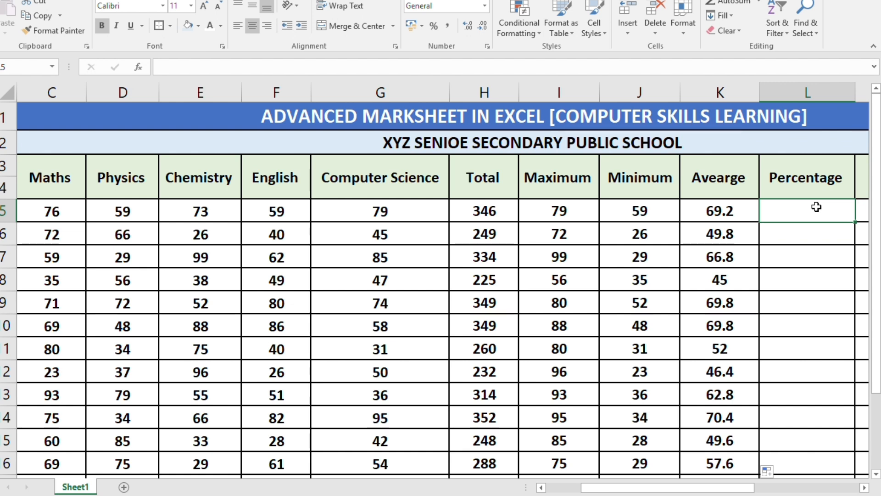
pyautogui.write('=')
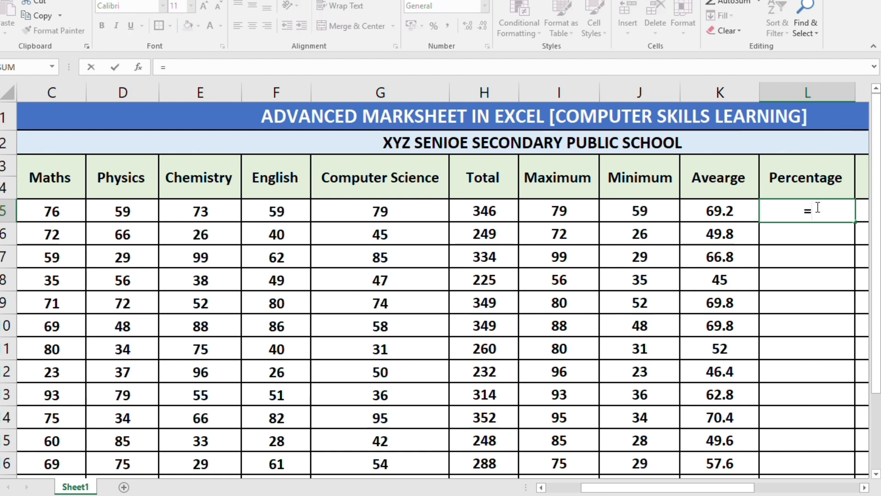
pyautogui.click(502, 212)
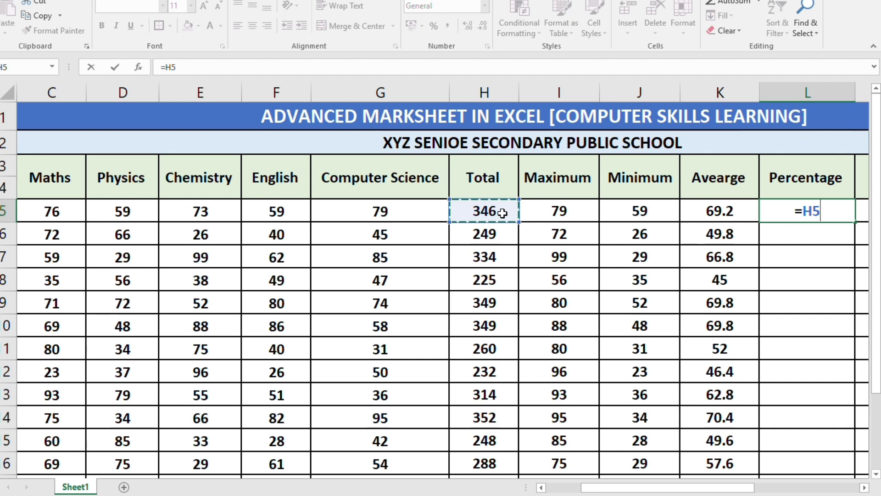
pyautogui.write('/500')
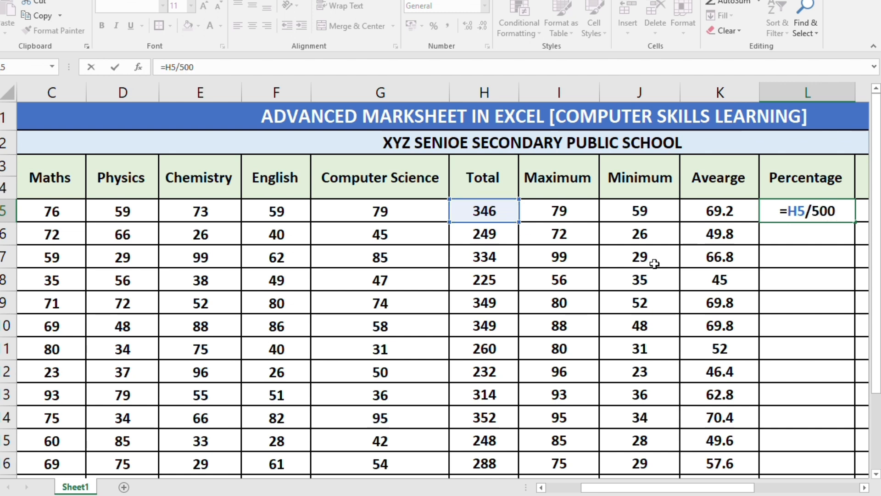
pyautogui.write('*')
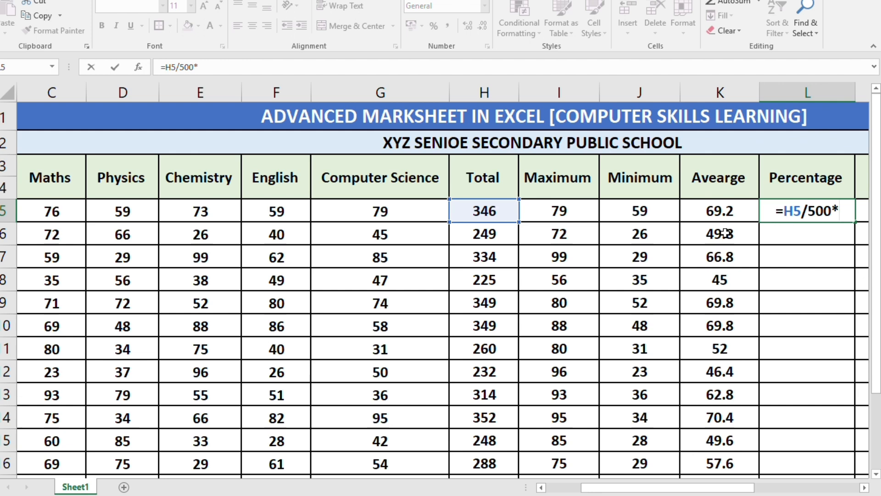
pyautogui.write('100')
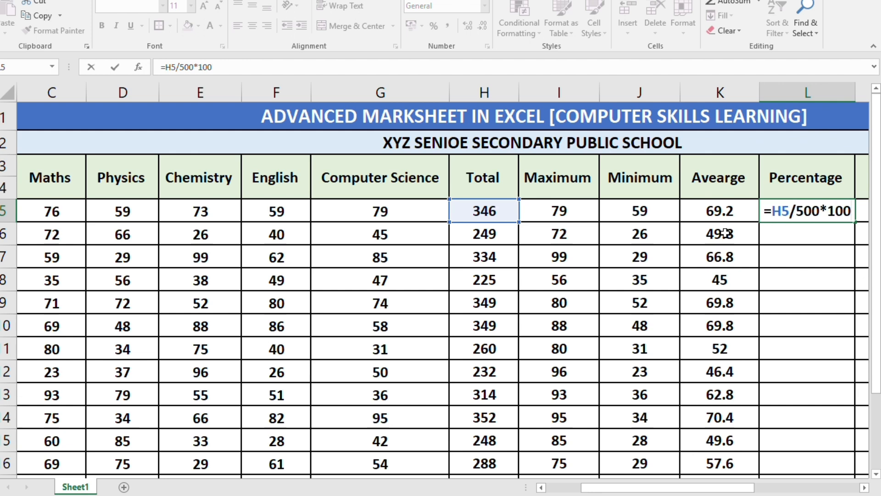
pyautogui.press('Return')
pyautogui.click(823, 213)
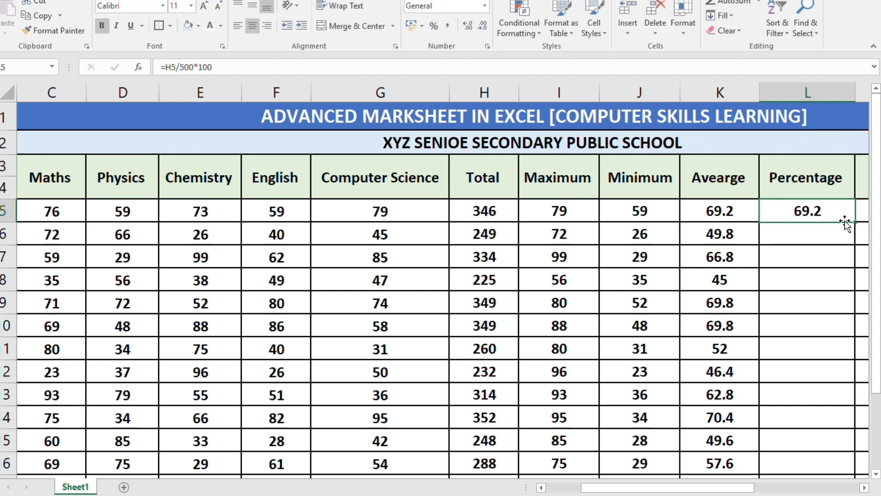
pyautogui.moveTo(855, 222); pyautogui.dragTo(850, 442)
pyautogui.scroll(1, 831, 427)
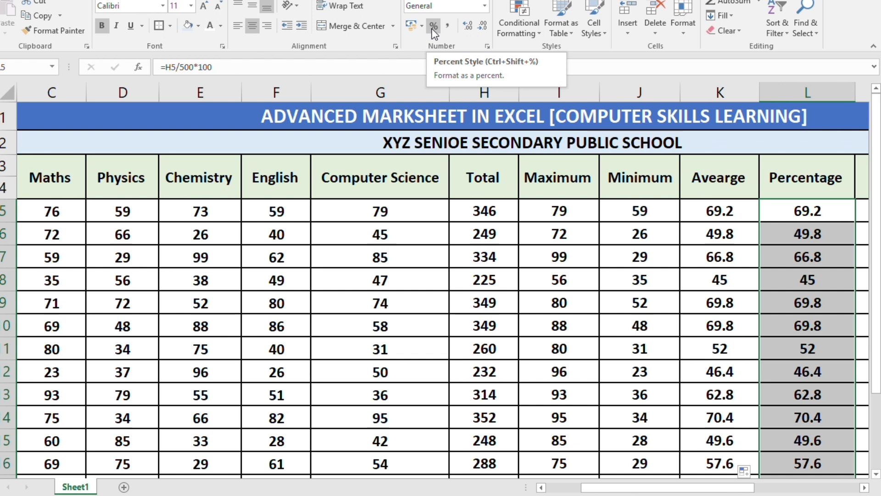
pyautogui.click(800, 213)
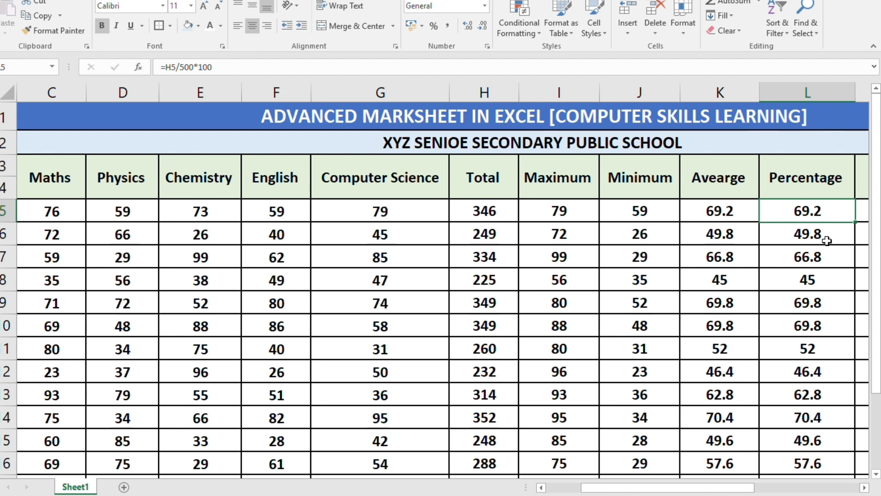
pyautogui.click(822, 276)
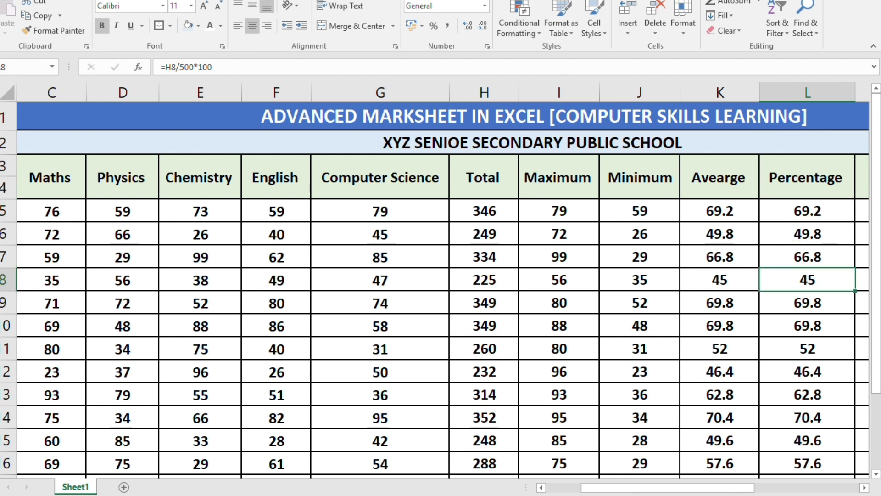
pyautogui.hotkey('ctrl', 'z')
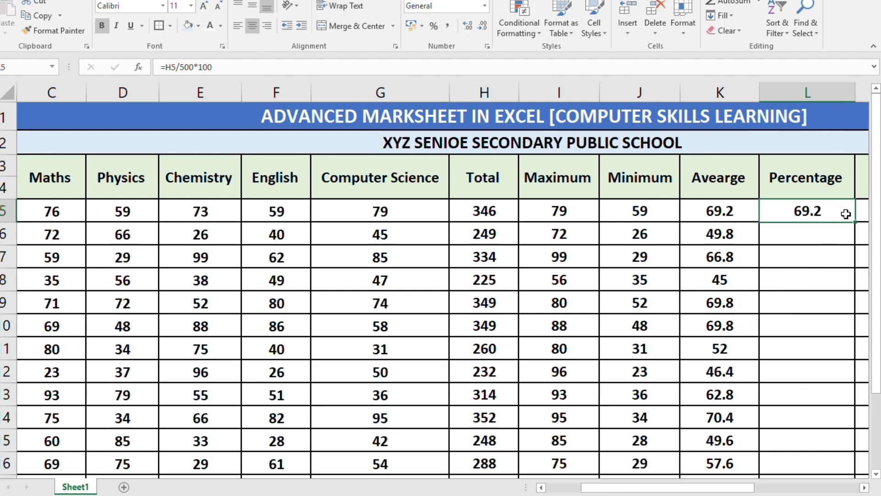
# Step: Fill the percentage formula from L5 down the Percentage column to the last student
pyautogui.moveTo(855, 223); pyautogui.dragTo(569, 444)
pyautogui.click(615, 432)
pyautogui.scroll(1, 624, 418)
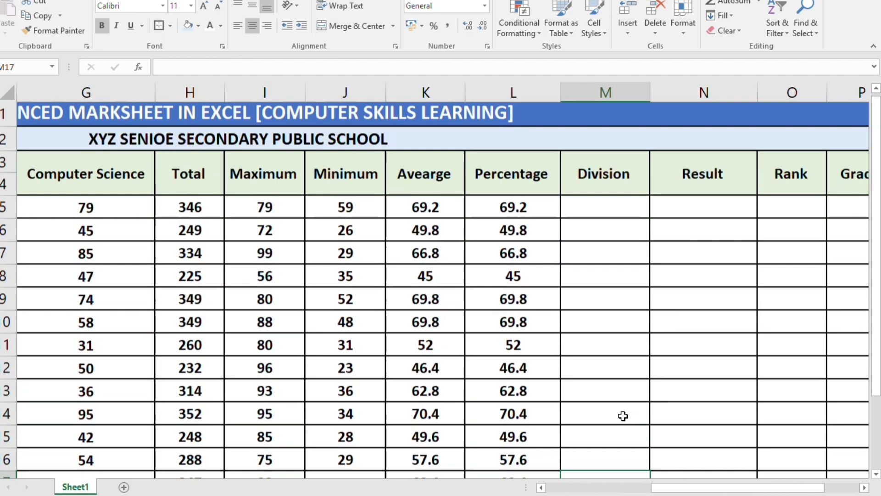
# Step: Compare the average and Percentage columns and check the formulas behind their values
pyautogui.click(535, 213)
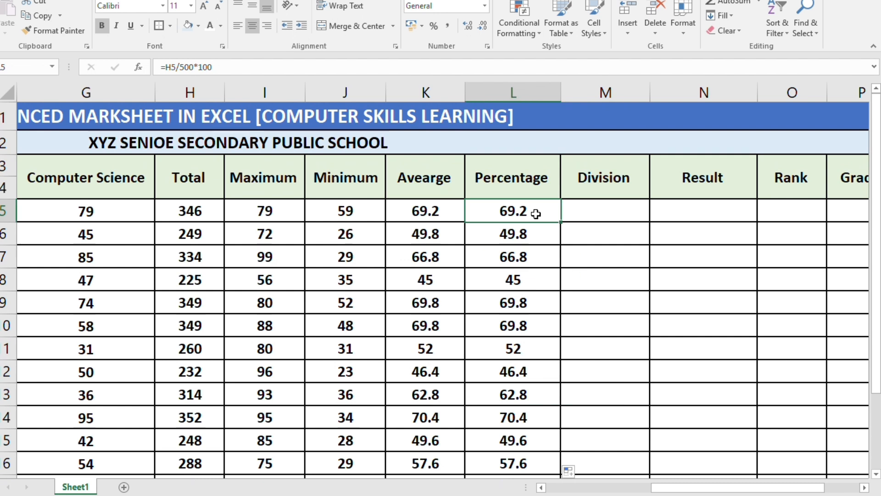
pyautogui.click(457, 211)
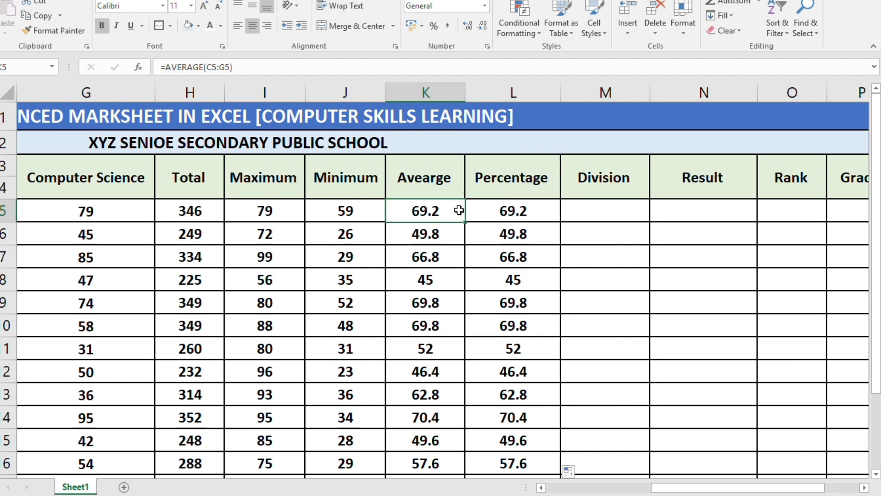
pyautogui.click(517, 214)
pyautogui.press('Down')
pyautogui.press('Down')
pyautogui.press('Down')
pyautogui.press('Down')
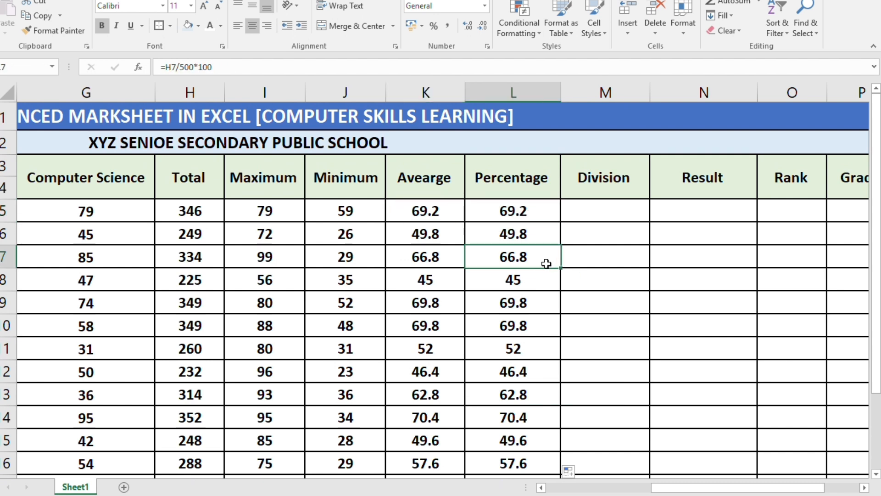
pyautogui.moveTo(429, 179); pyautogui.dragTo(423, 326)
pyautogui.click(535, 179)
pyautogui.moveTo(537, 216); pyautogui.dragTo(528, 372)
pyautogui.click(606, 348)
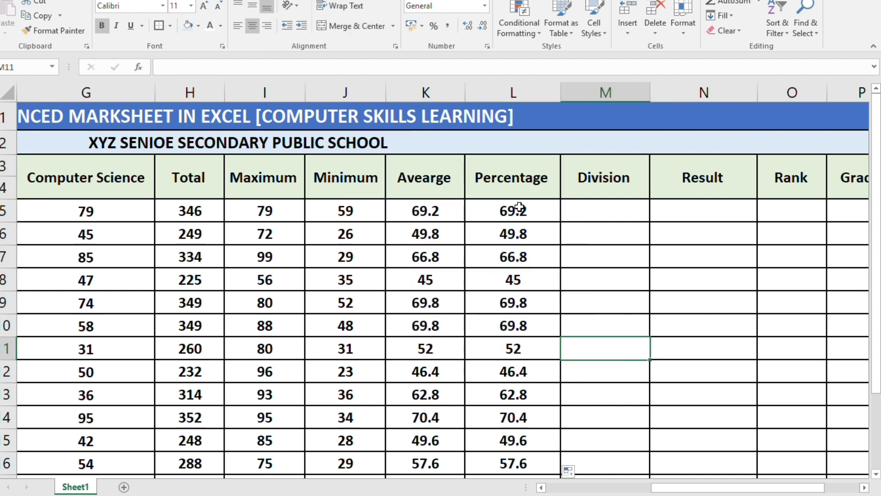
# Step: Start an IF formula in M5 for the first student's Division, testing whether the average is at least 60 with K5>=60
pyautogui.click(582, 211)
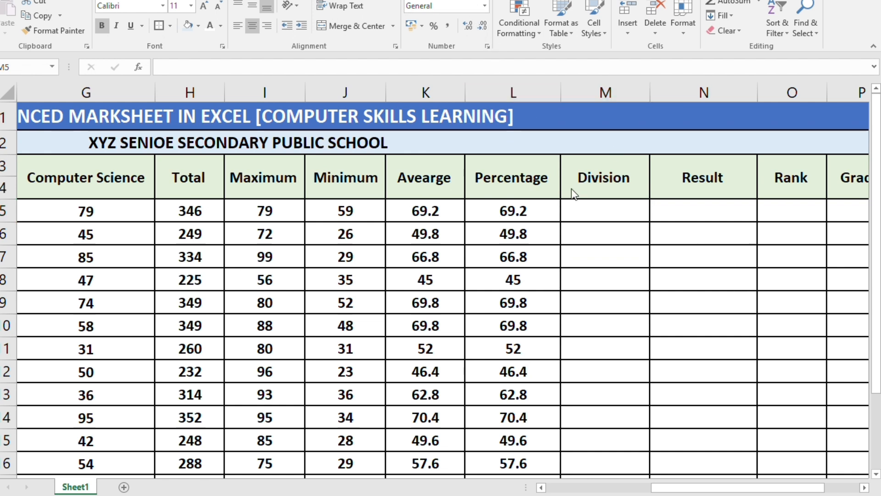
pyautogui.click(597, 212)
pyautogui.write('=')
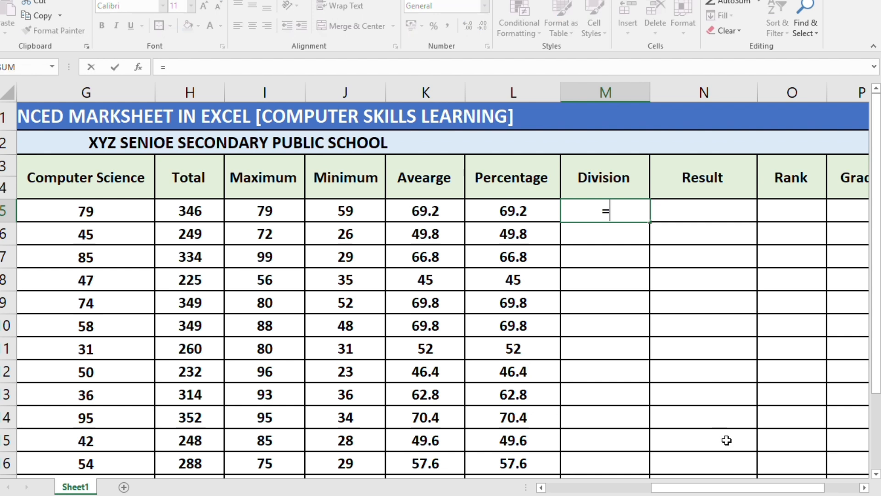
pyautogui.write('if(')
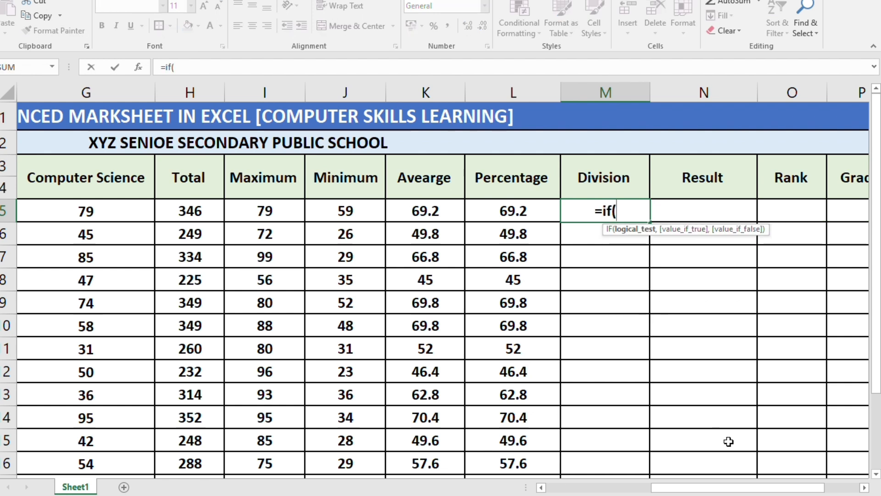
pyautogui.click(435, 212)
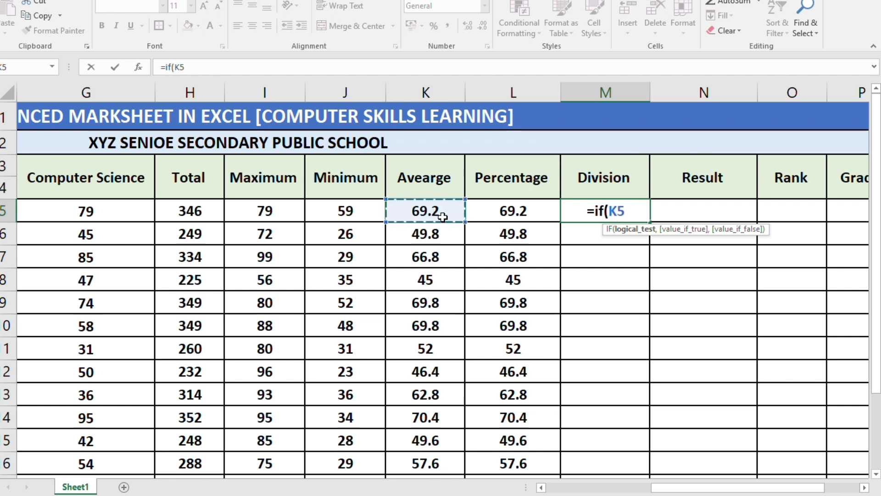
pyautogui.write('>')
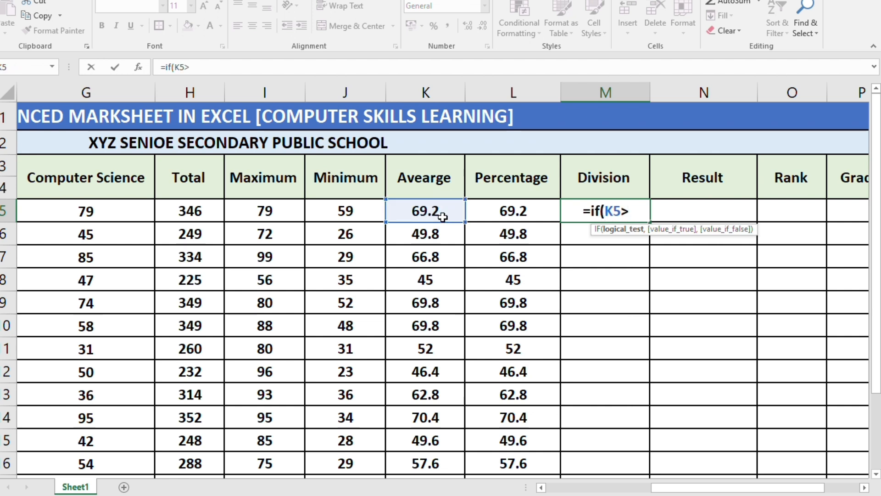
pyautogui.write('=60')
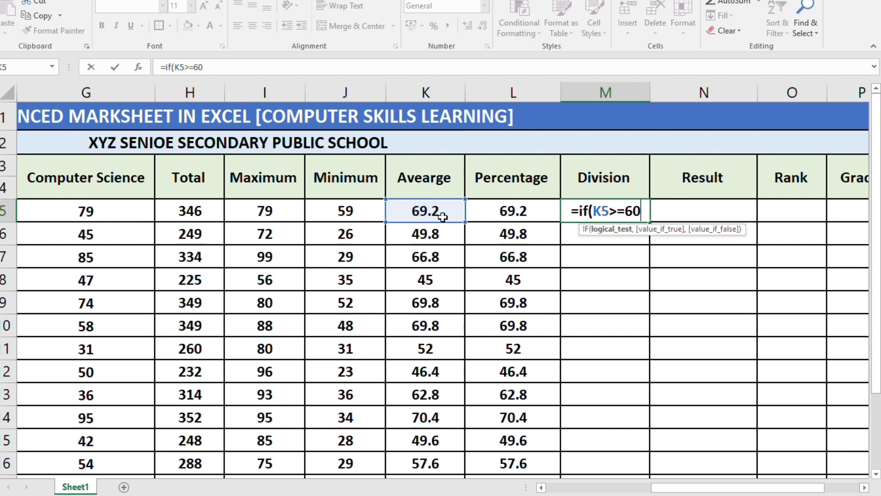
# Step: Make the Division formula in M5 return "1ST" when K5>=60 is true
pyautogui.write(',')
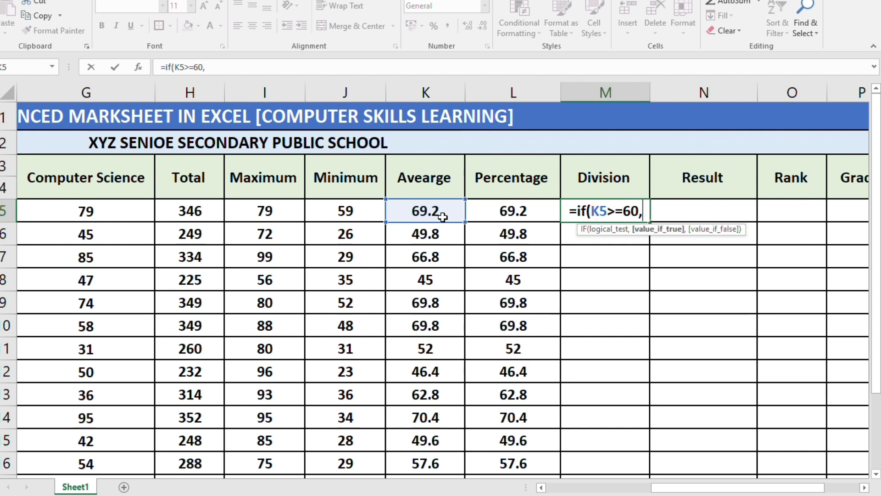
pyautogui.write('"1ST')
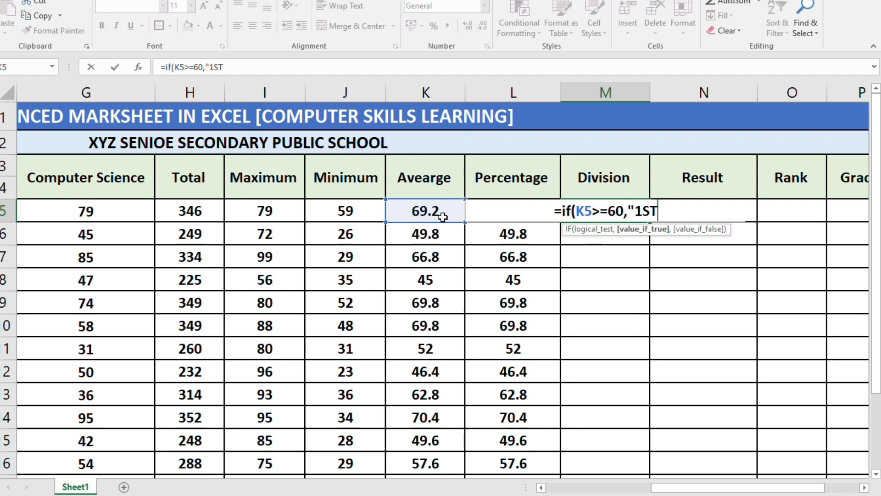
pyautogui.write('"')
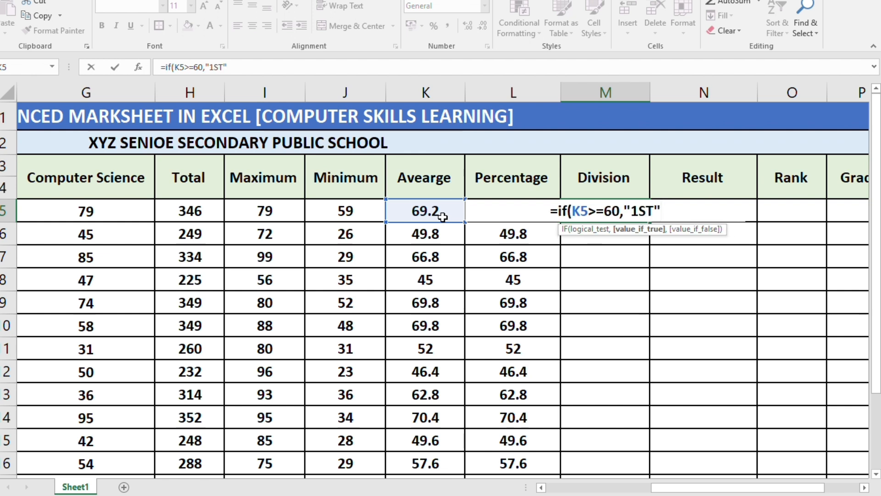
pyautogui.write(',')
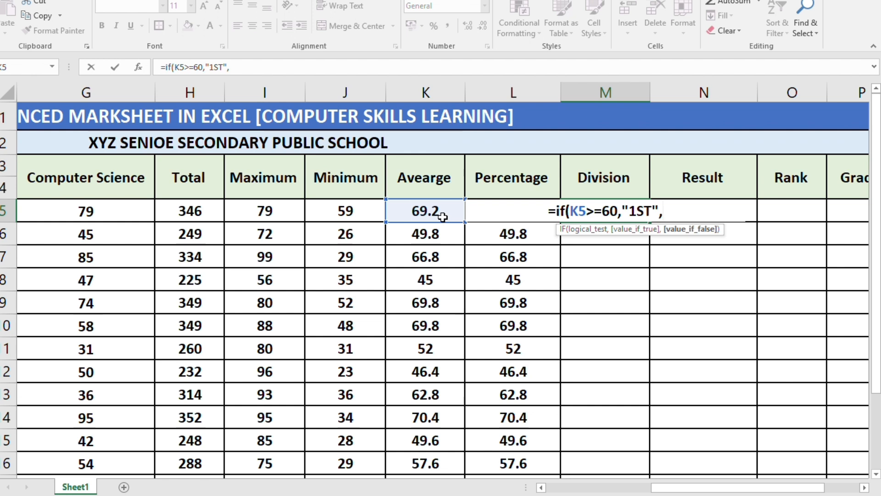
# Step: Nest a second IF in the M5 Division formula that returns "2ND" when K5>=50
pyautogui.write('IF')
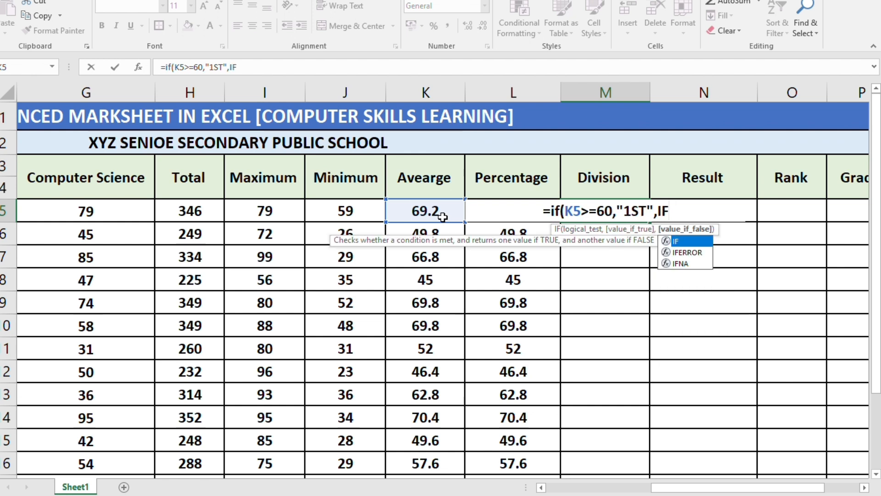
pyautogui.write('(')
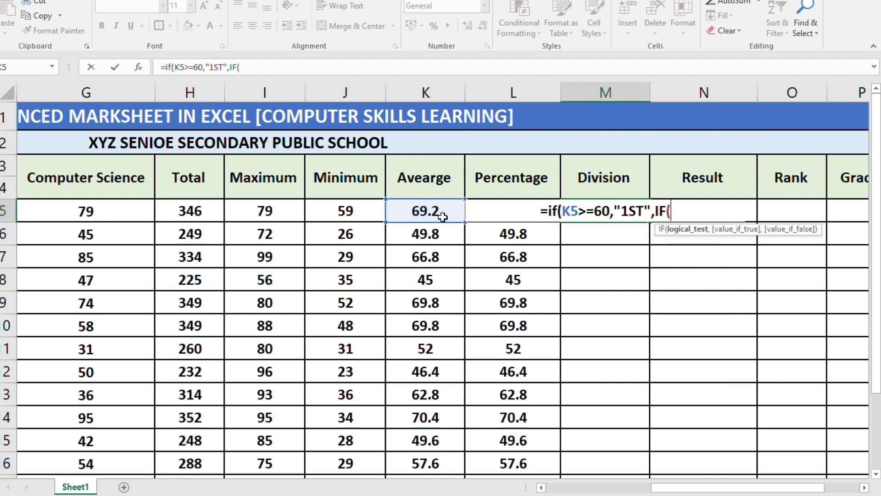
pyautogui.click(439, 215)
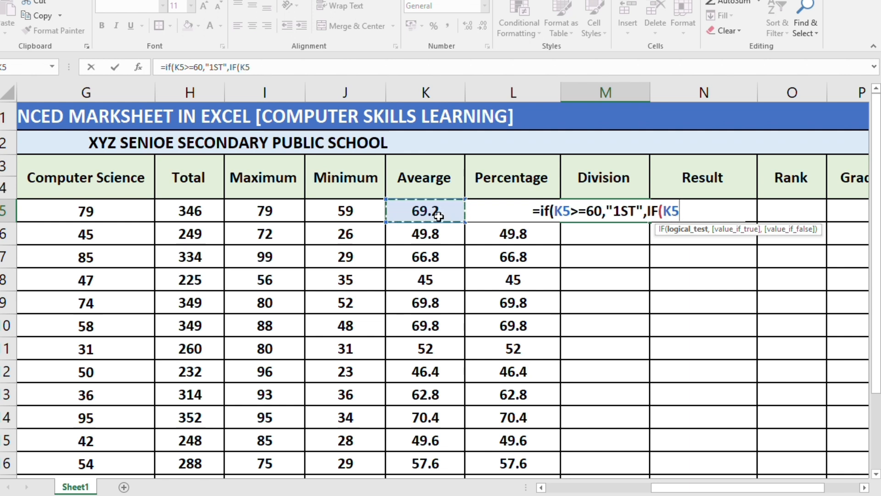
pyautogui.write('>=')
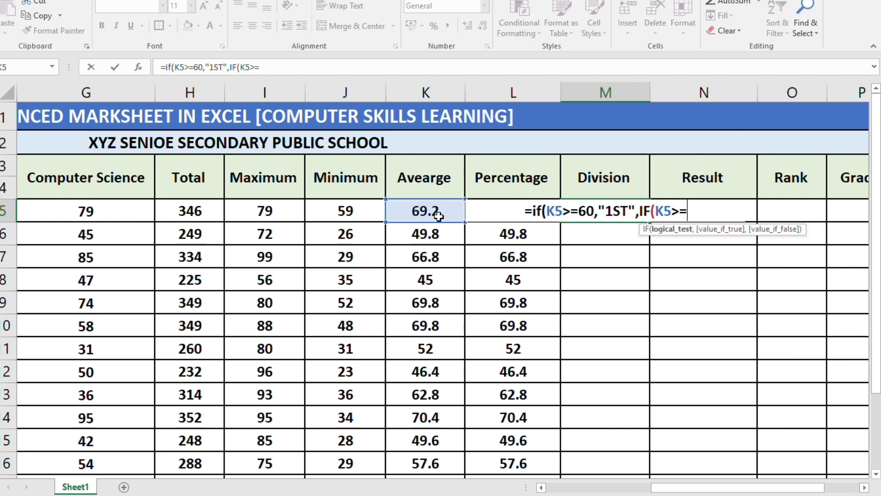
pyautogui.write('50')
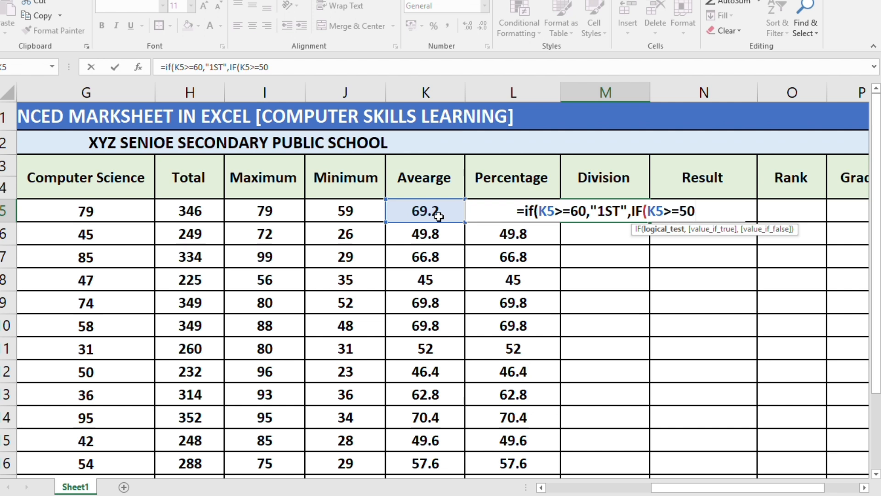
pyautogui.write(',"')
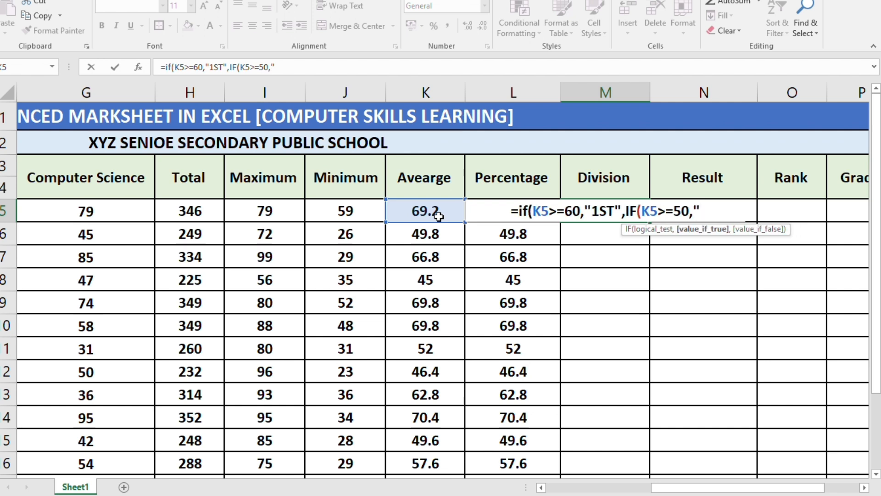
pyautogui.write('2ND')
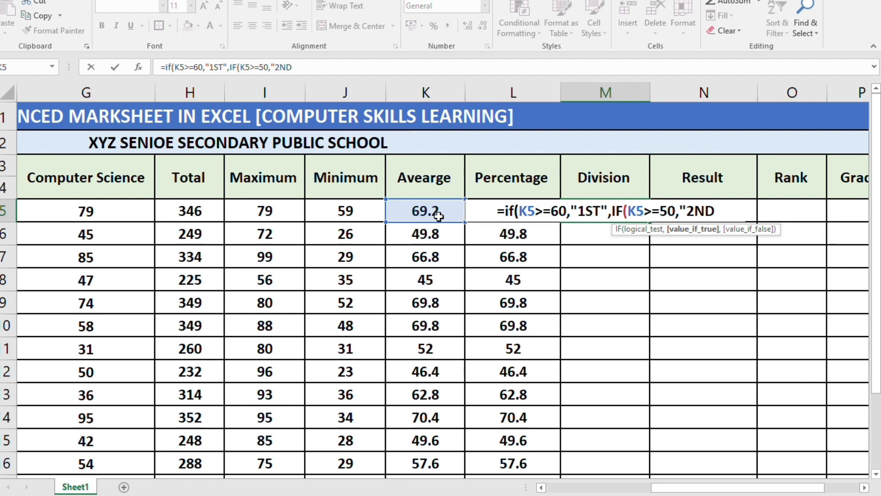
pyautogui.write('"')
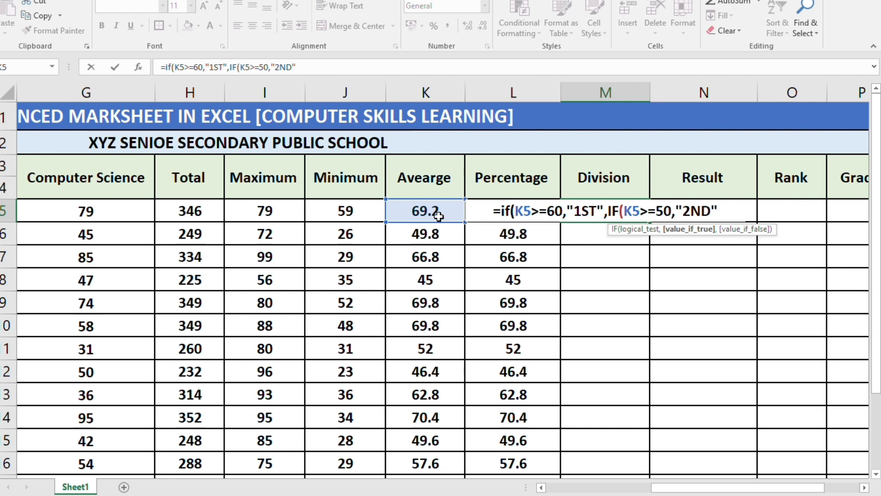
pyautogui.write(',')
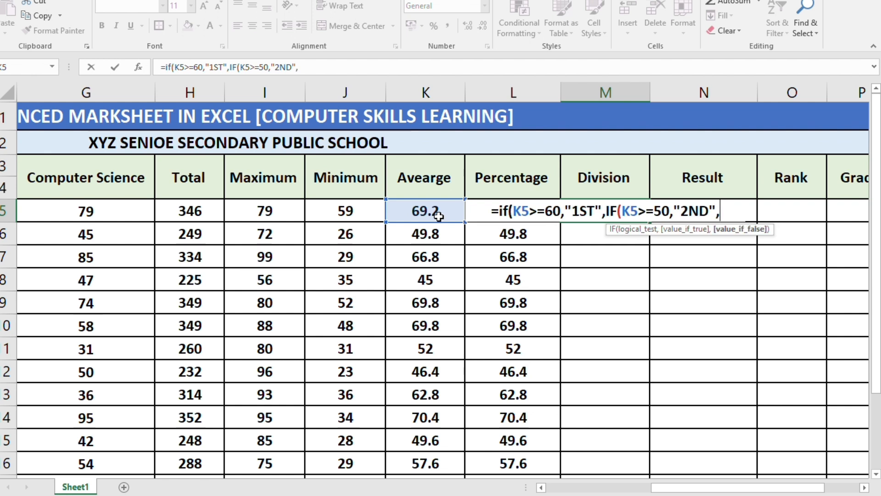
# Step: Nest a third IF returning "3RD" when K5>=30, close all three parentheses and enter the Division formula in M5
pyautogui.write('IF')
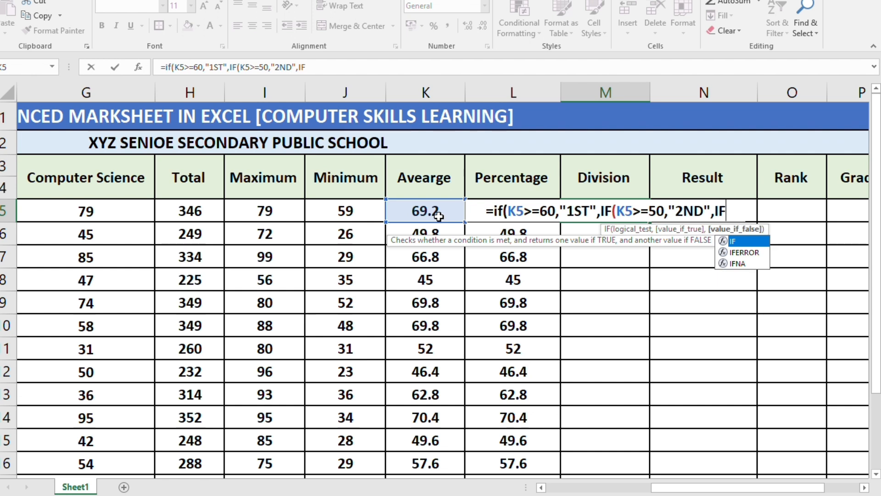
pyautogui.write('(')
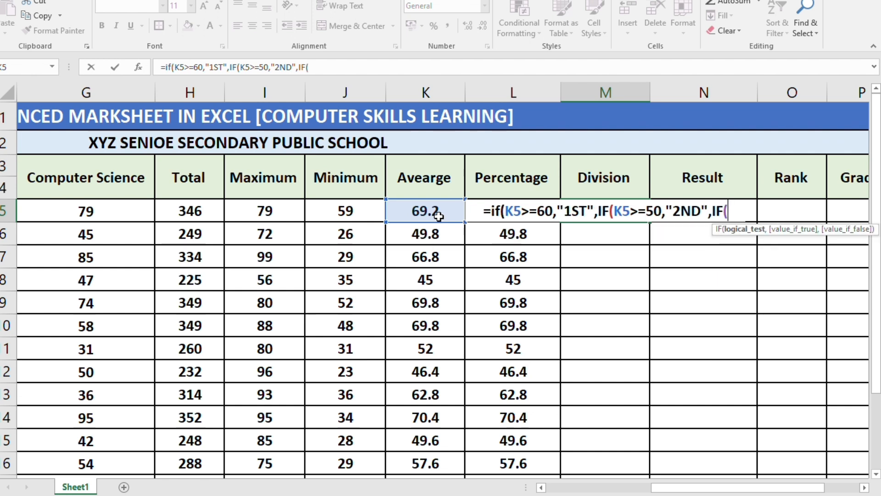
pyautogui.click(438, 216)
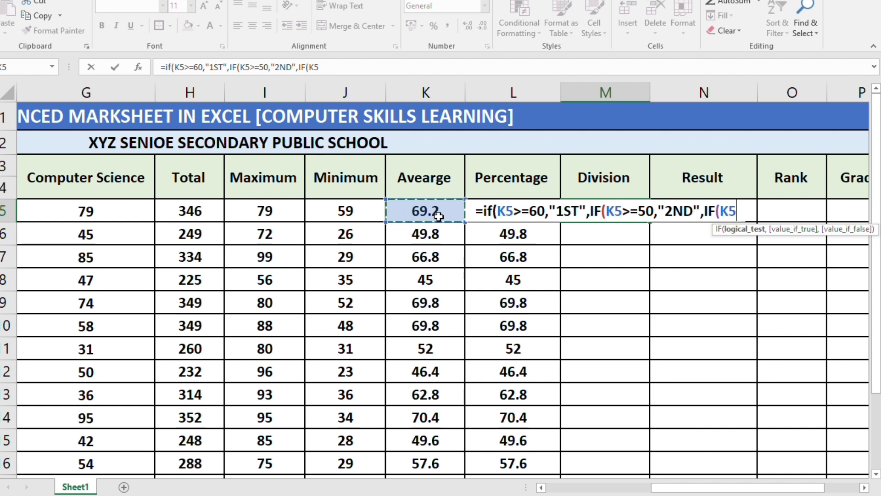
pyautogui.write('>')
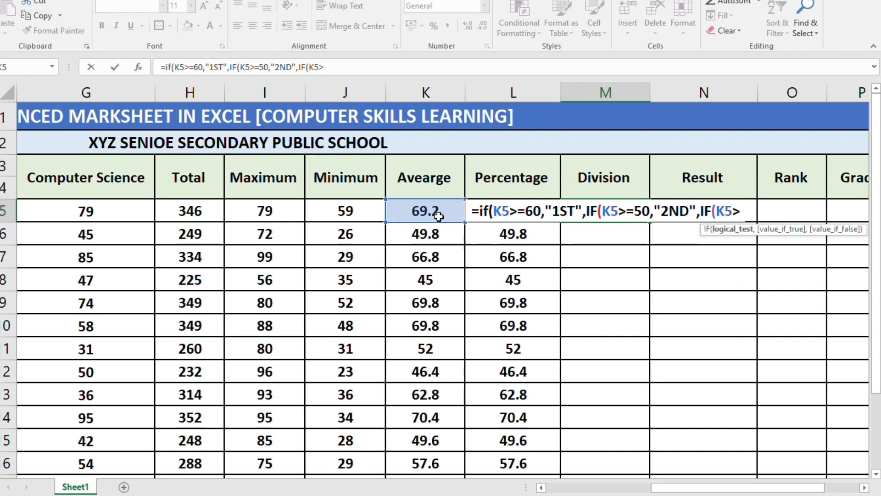
pyautogui.write('=30')
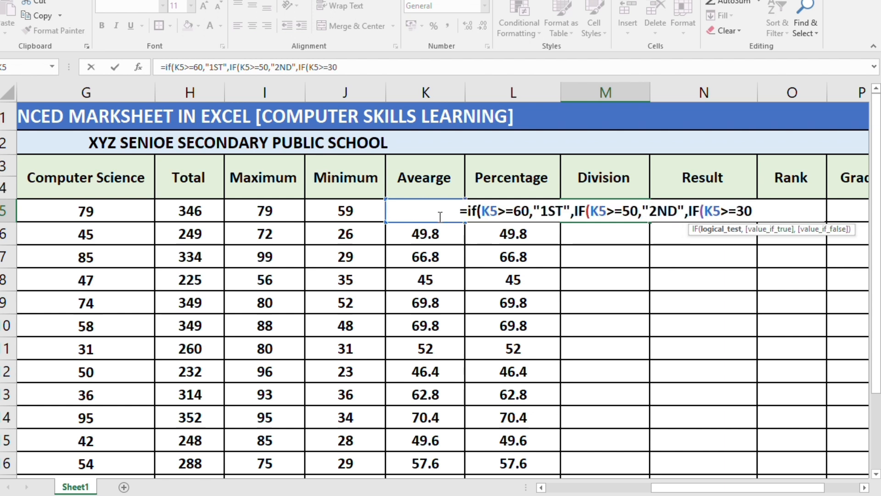
pyautogui.write(',"')
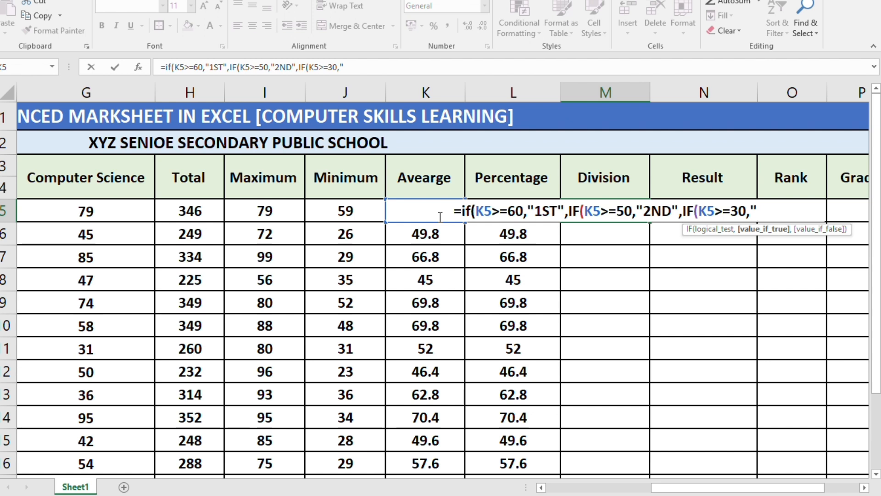
pyautogui.write('3R')
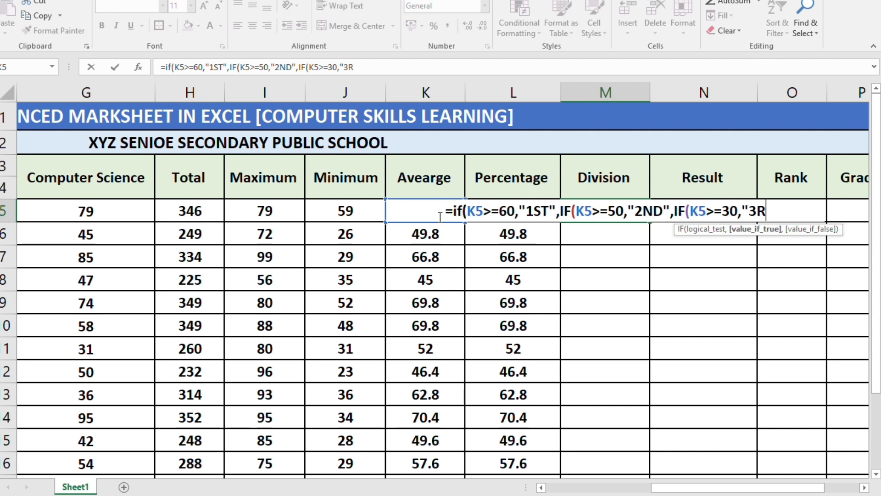
pyautogui.write('D"')
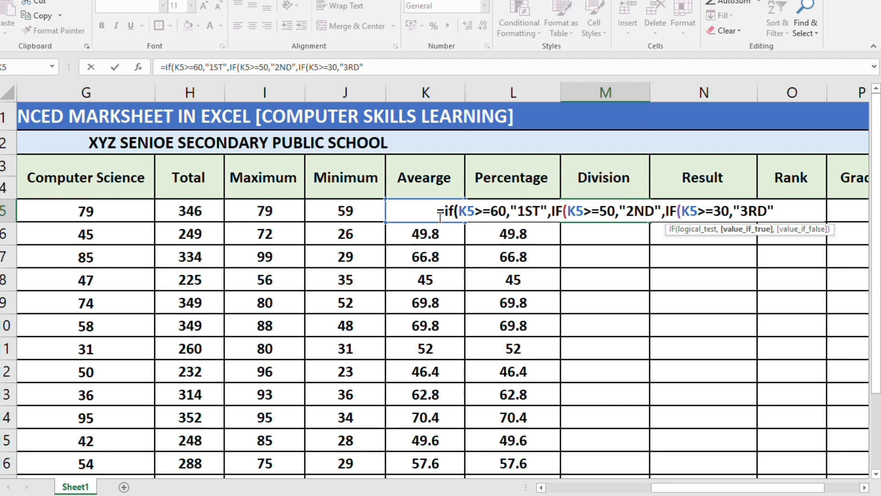
pyautogui.write(')))')
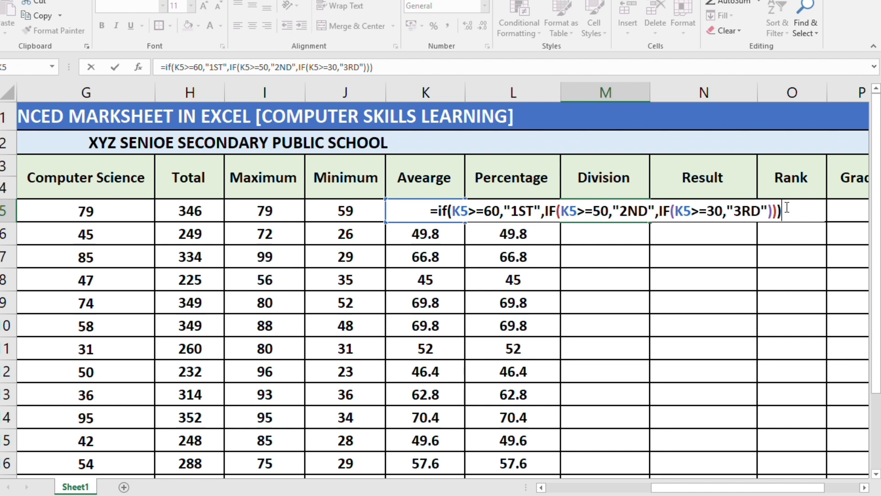
pyautogui.press('Return')
# Step: Fill the Division formula from M5 down to the last student in M17 and save the workbook
pyautogui.click(634, 211)
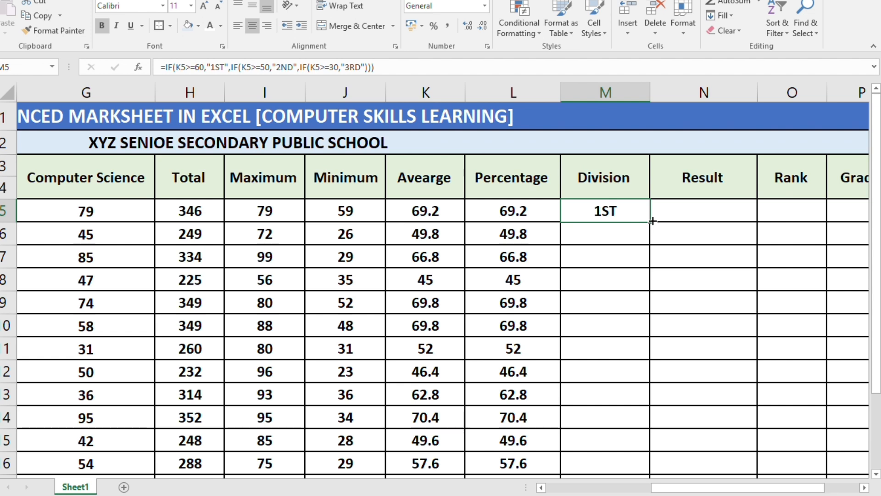
pyautogui.moveTo(652, 225); pyautogui.dragTo(638, 445)
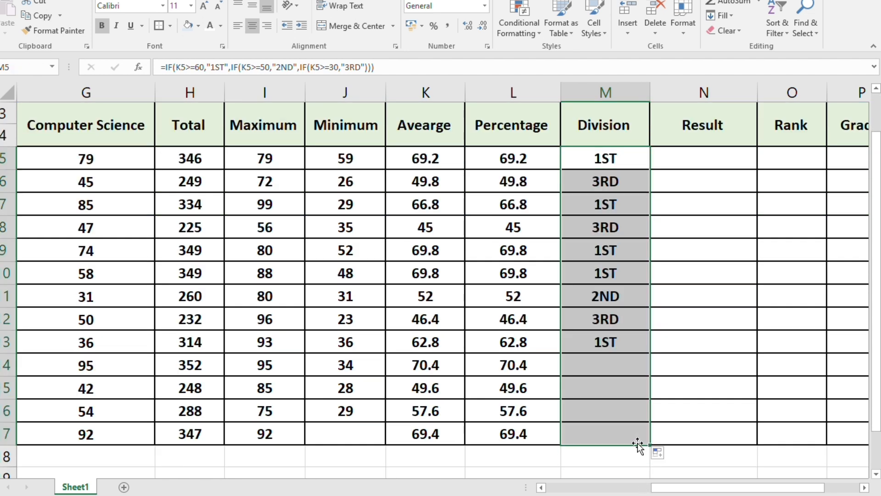
pyautogui.click(692, 415)
pyautogui.scroll(1, 693, 416)
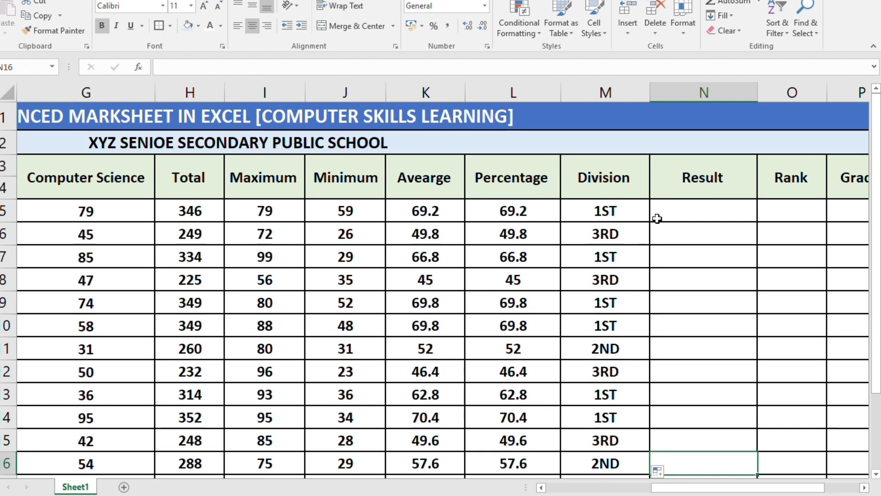
pyautogui.click(674, 208)
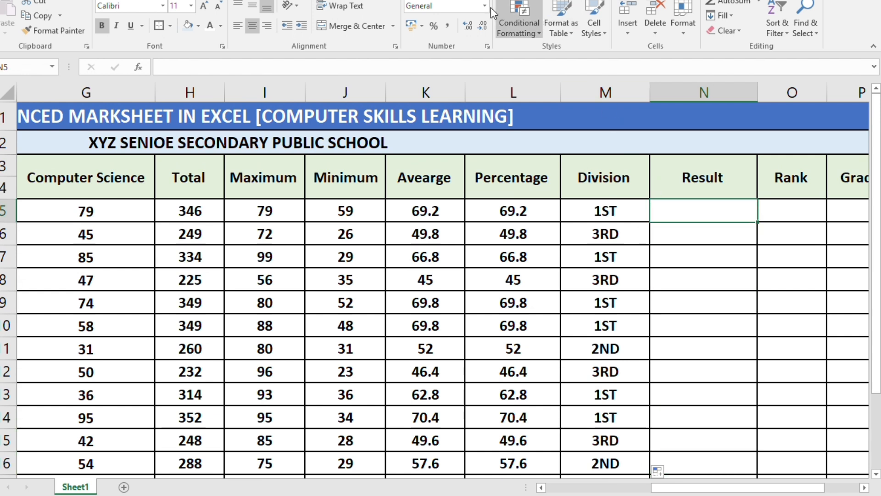
pyautogui.hotkey('ctrl', 's')
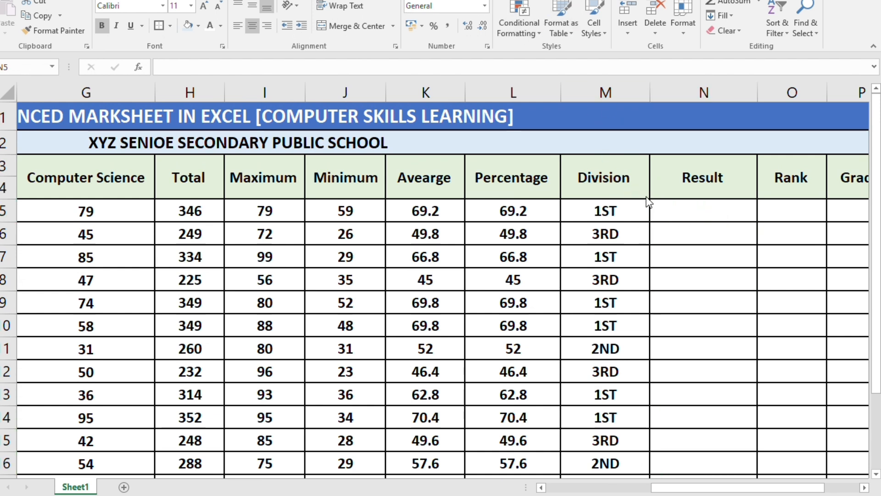
# Step: Start the Result formula in N5 as an IF whose test is a COUNTIF over the subject marks C5:G5
pyautogui.click(673, 209)
pyautogui.write('=')
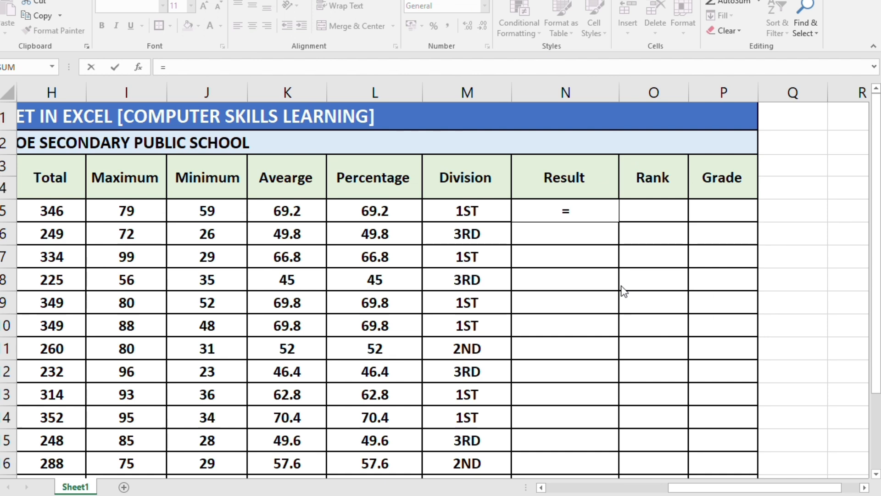
pyautogui.click(578, 216)
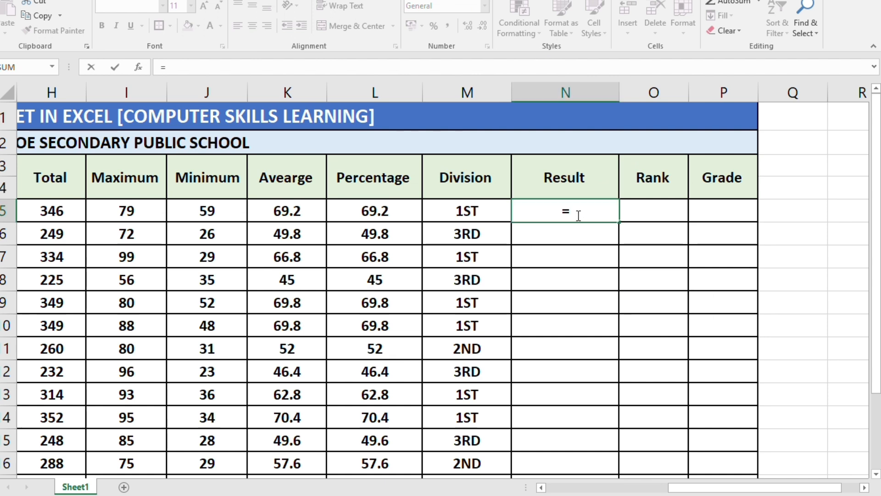
pyautogui.write('IF')
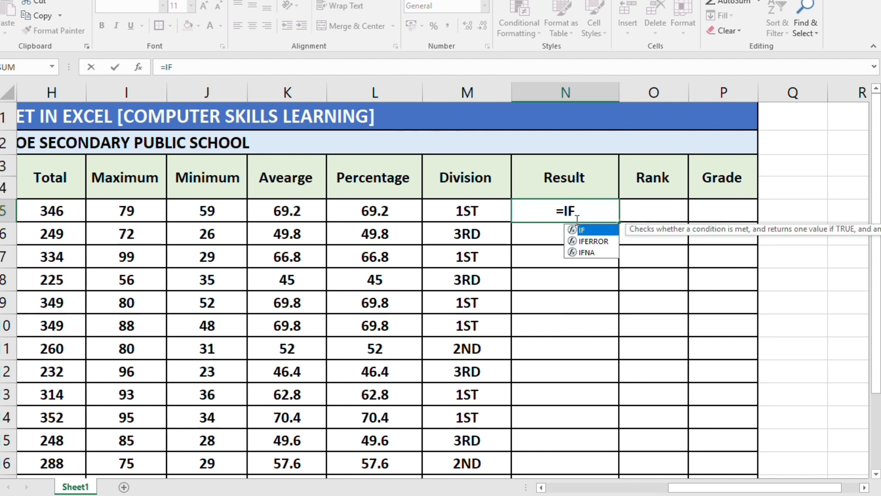
pyautogui.write('(co')
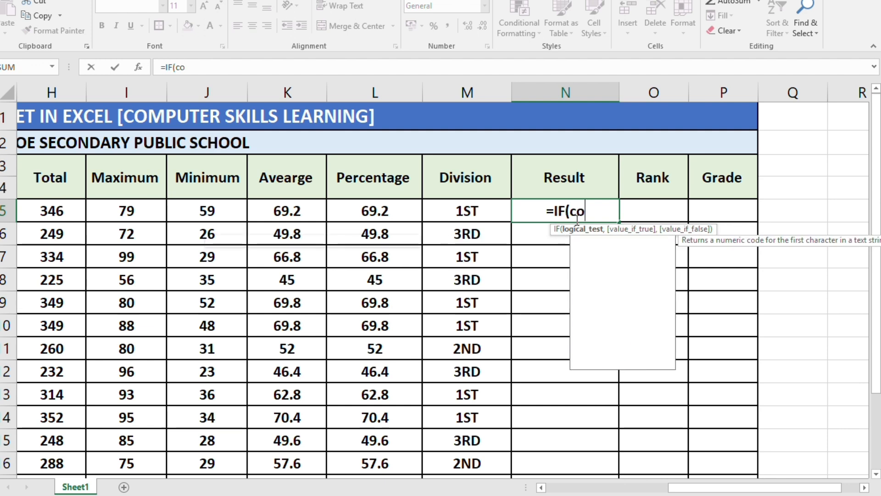
pyautogui.write('untif(')
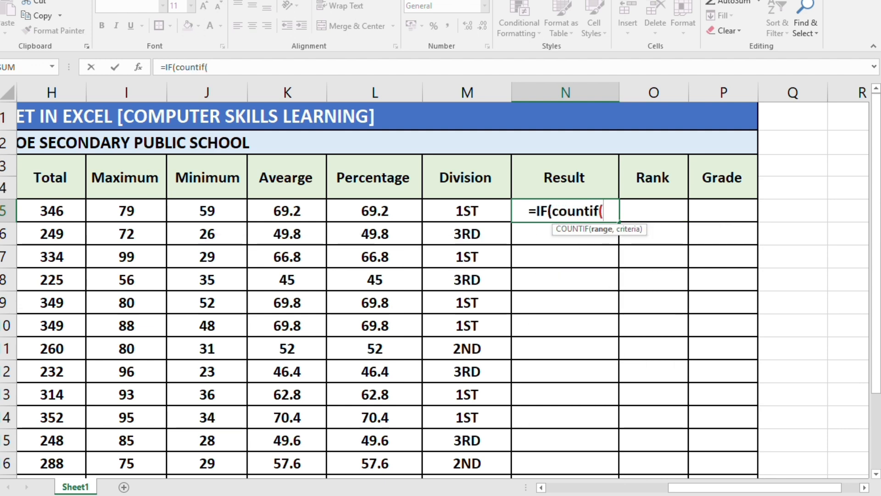
pyautogui.moveTo(679, 488); pyautogui.dragTo(558, 487)
pyautogui.moveTo(169, 212); pyautogui.dragTo(505, 207)
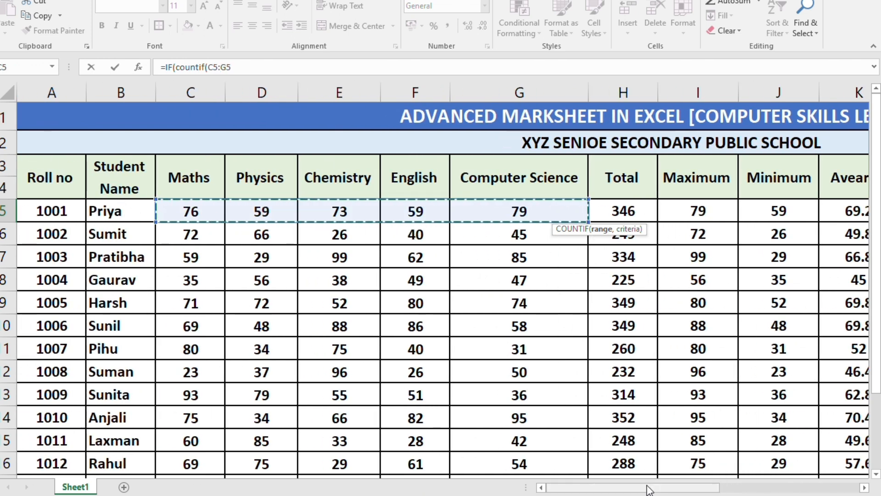
pyautogui.moveTo(650, 487); pyautogui.dragTo(777, 474)
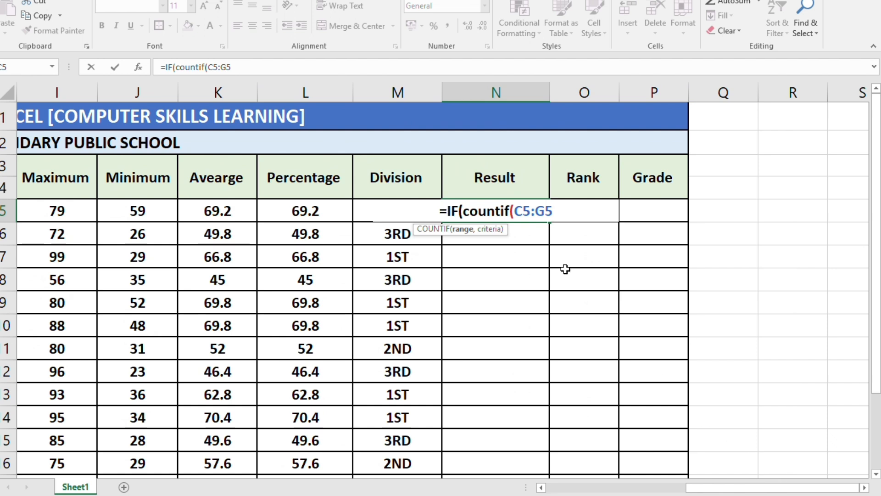
# Step: Give the COUNTIF in N5 the criterion ">=33" and make the IF test require a count >=5
pyautogui.write(',')
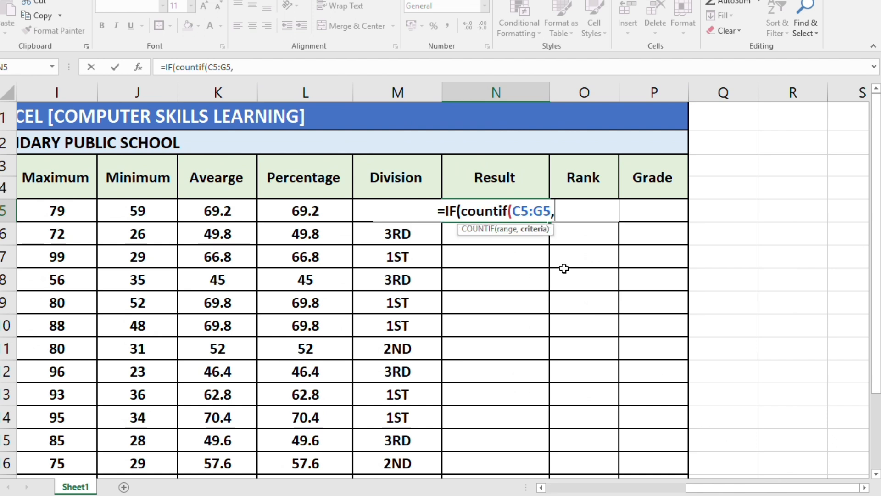
pyautogui.write('"')
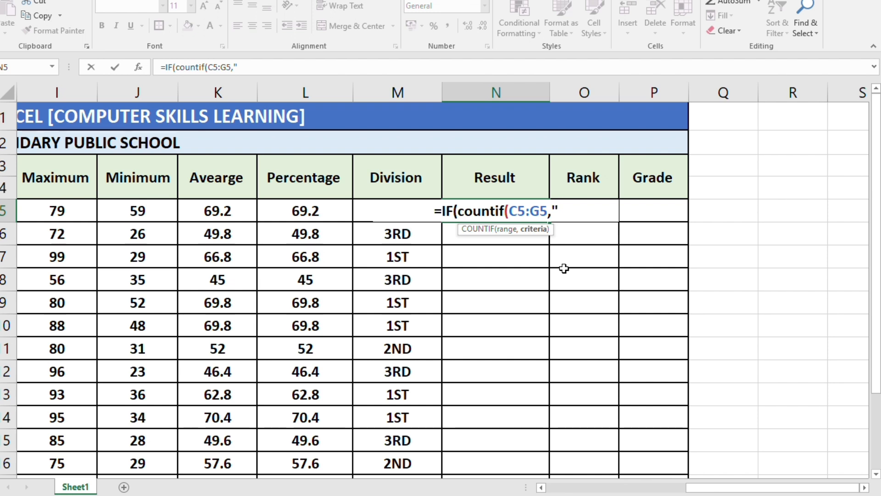
pyautogui.write('>=33')
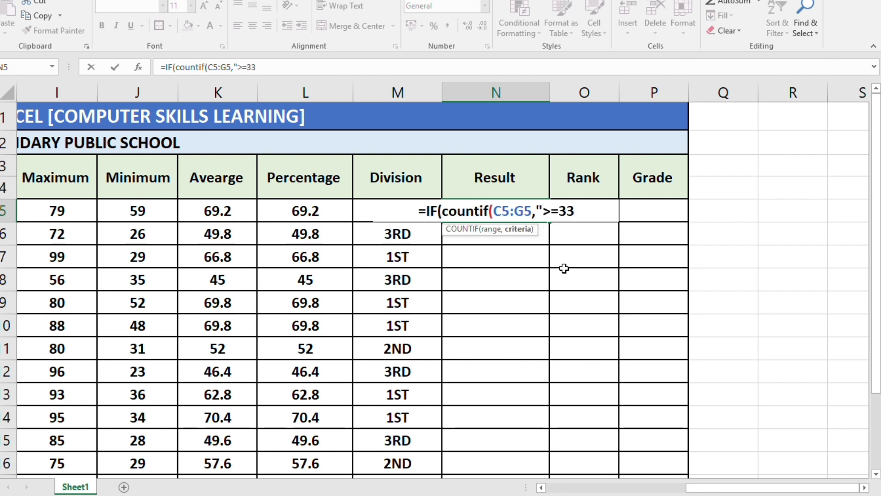
pyautogui.write('"')
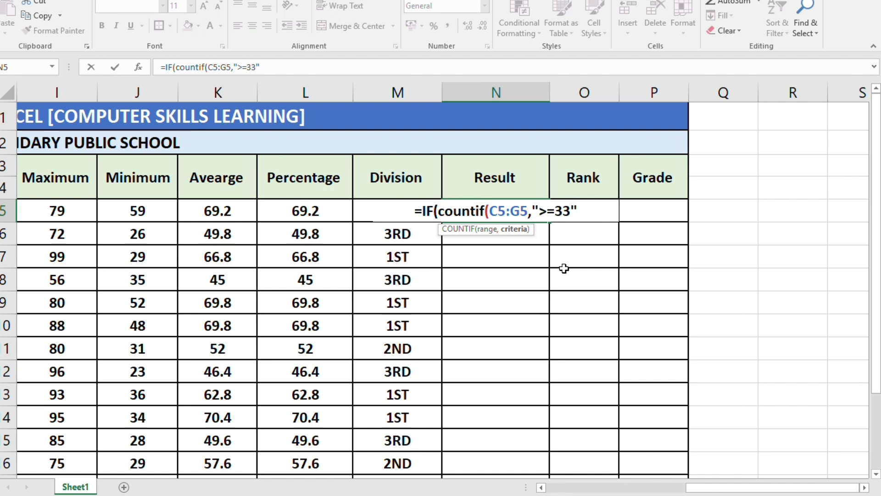
pyautogui.write(')')
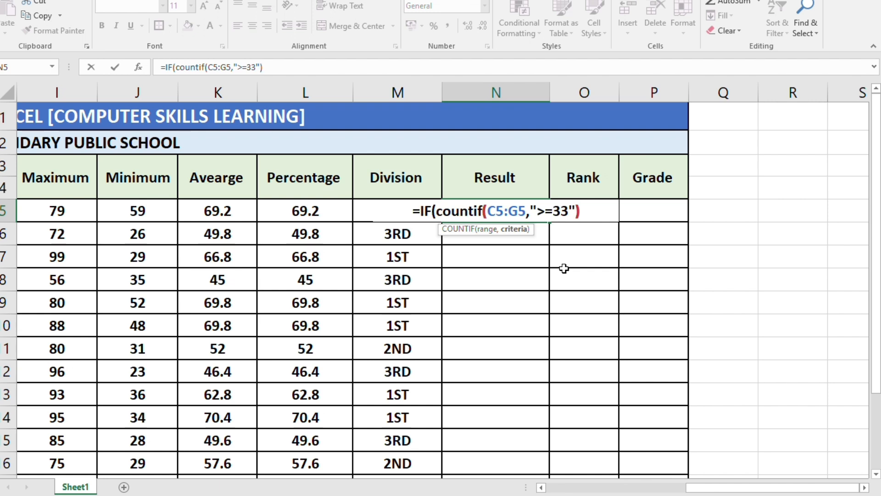
pyautogui.write('>=')
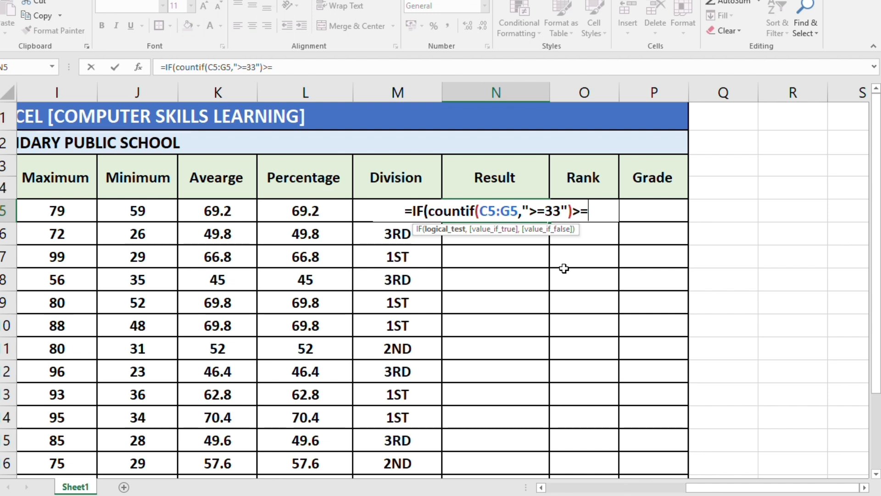
pyautogui.write('5,')
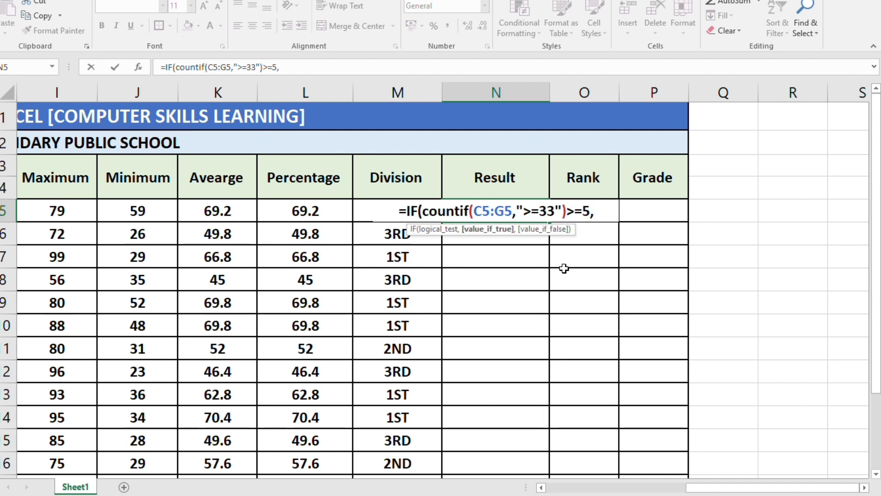
# Step: Make the Result formula in N5 return "PASS" when the first test is true
pyautogui.write('"')
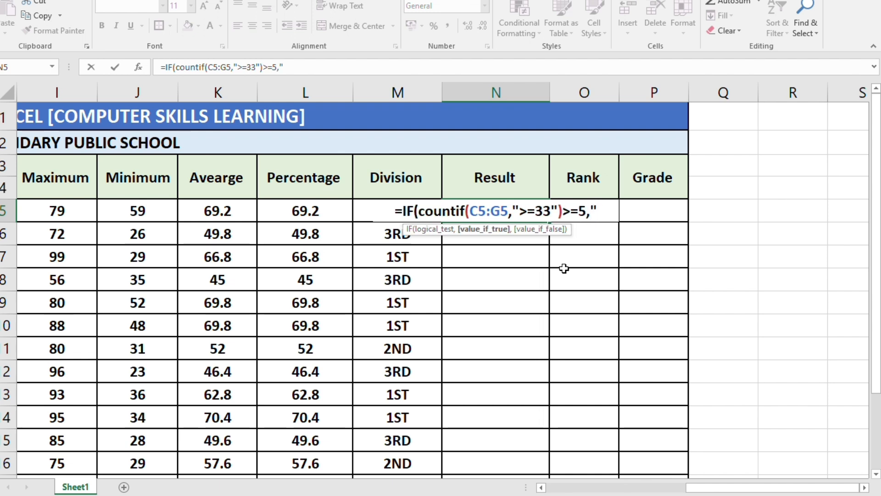
pyautogui.write('pa')
pyautogui.press('BackSpace')
pyautogui.press('BackSpace')
pyautogui.write('PA')
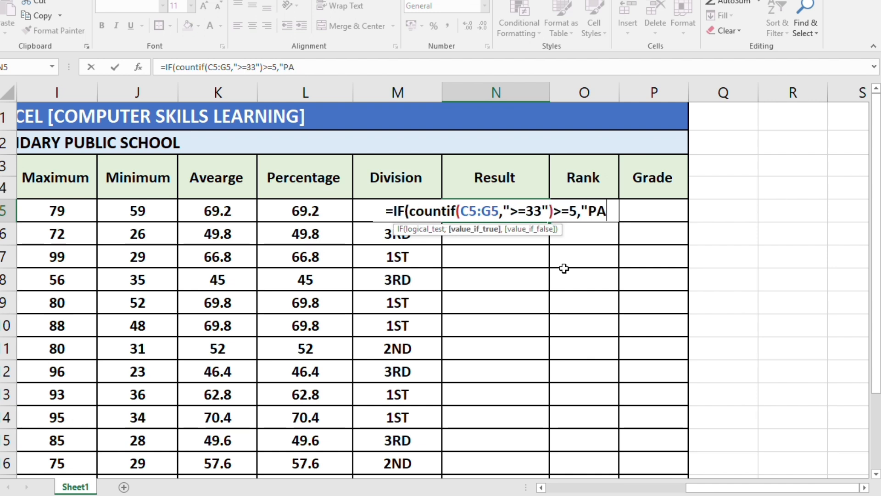
pyautogui.write('SS"')
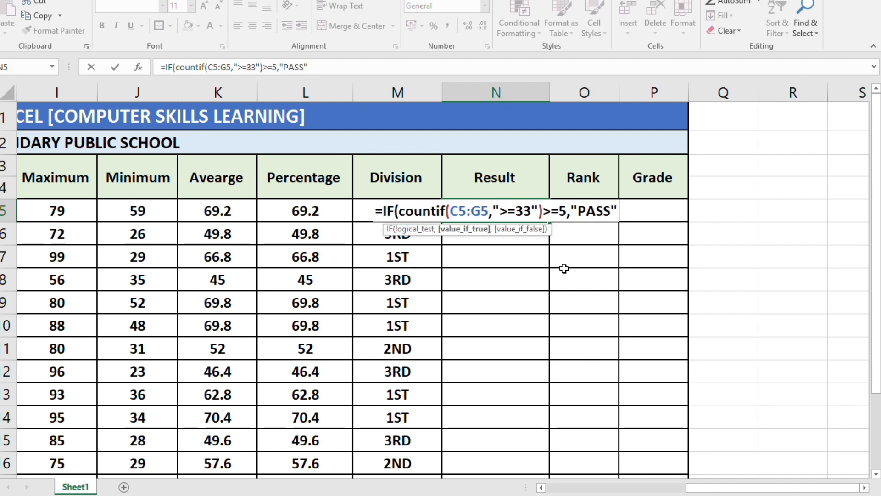
pyautogui.write(',')
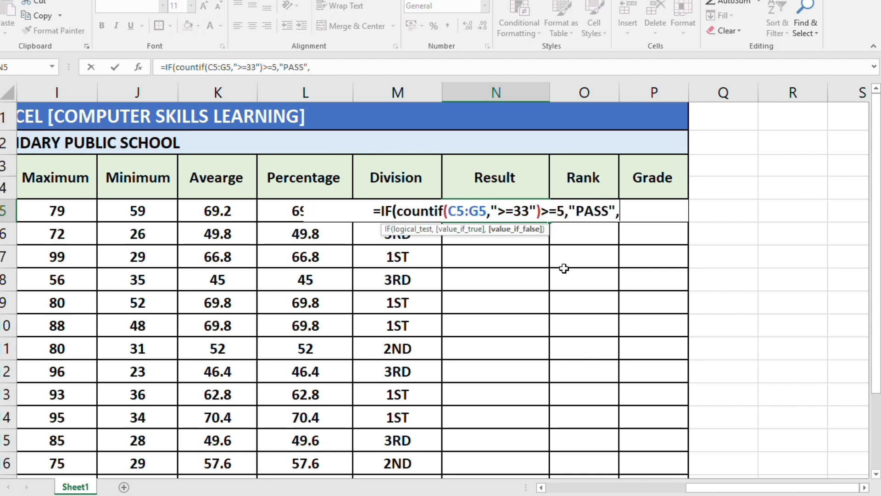
# Step: Nest a second IF in the N5 Result formula, testing a COUNTIF over the subject marks C5:G5
pyautogui.write('IF(')
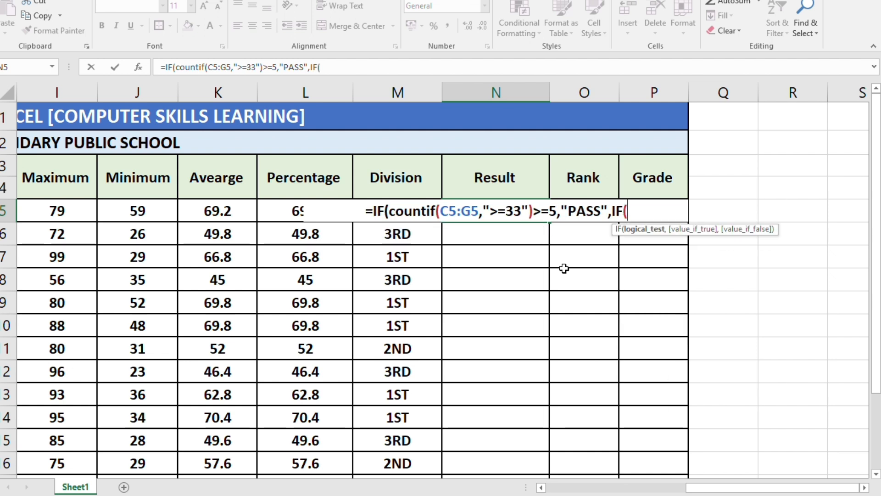
pyautogui.write('COUNT')
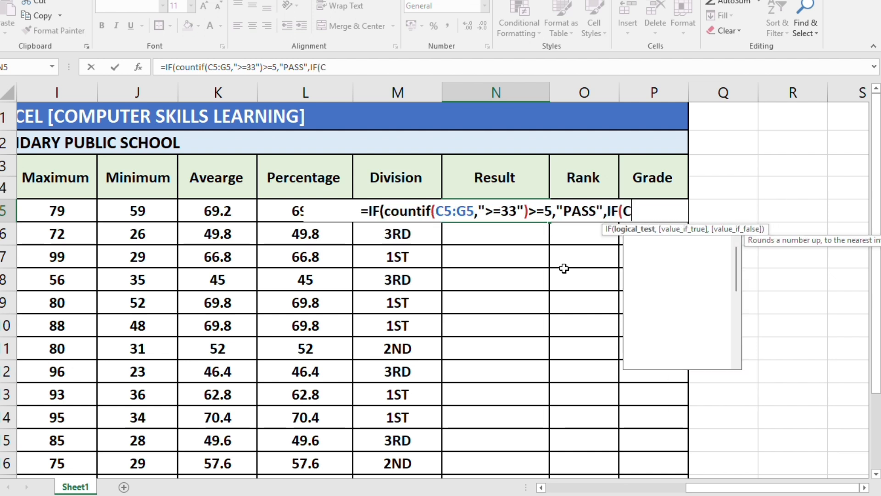
pyautogui.write('IF')
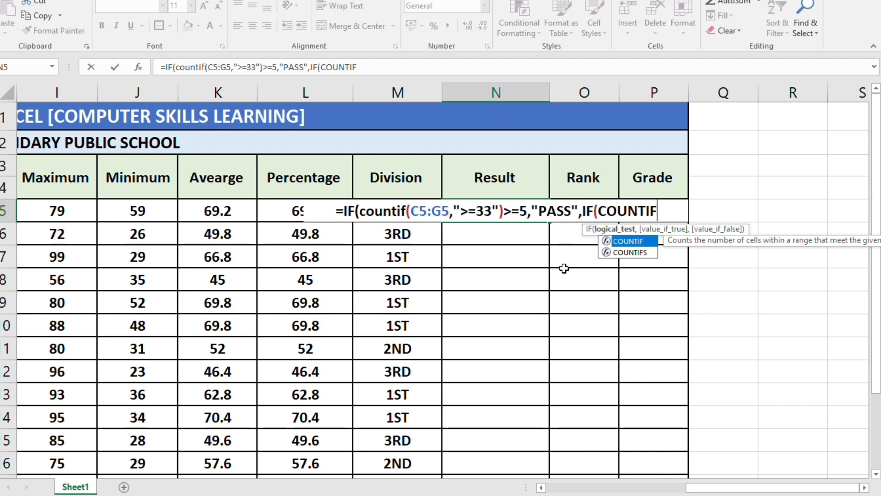
pyautogui.write('(')
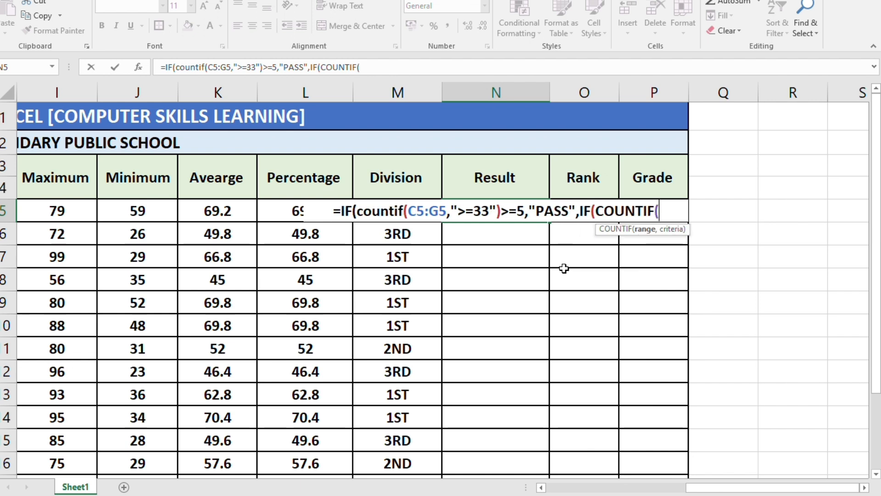
pyautogui.moveTo(681, 489); pyautogui.dragTo(544, 488)
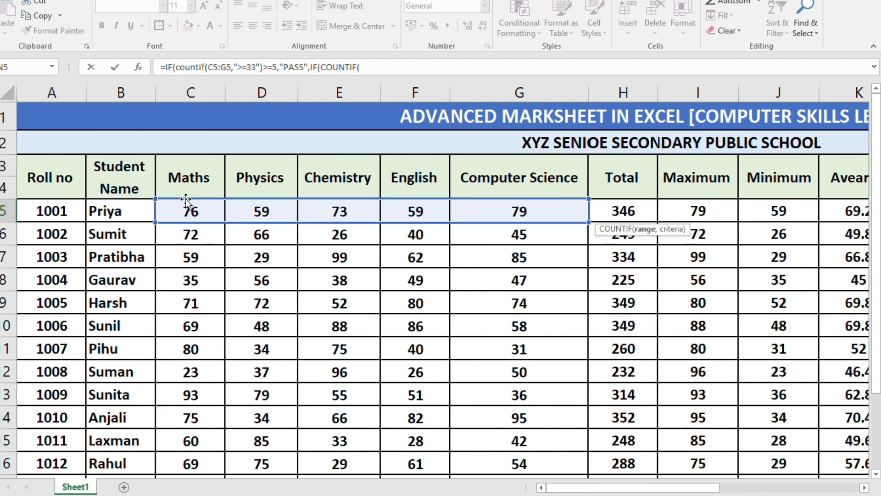
pyautogui.moveTo(191, 209); pyautogui.dragTo(508, 216)
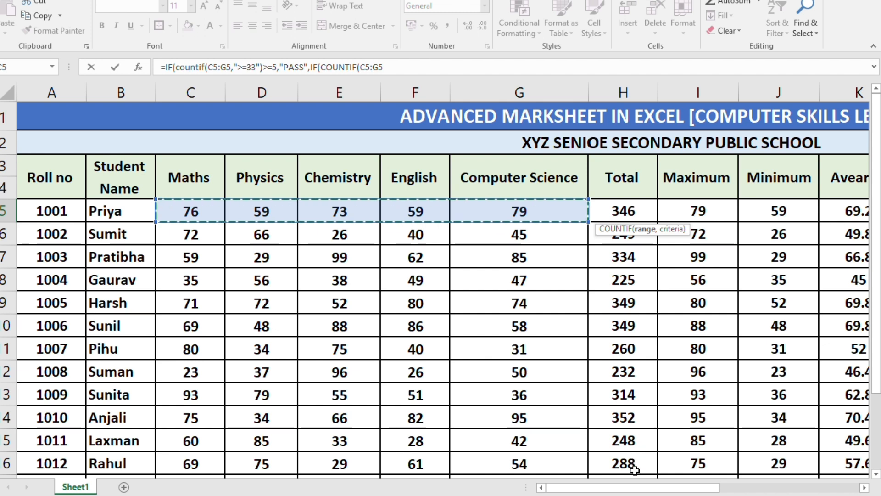
pyautogui.moveTo(638, 489); pyautogui.dragTo(787, 474)
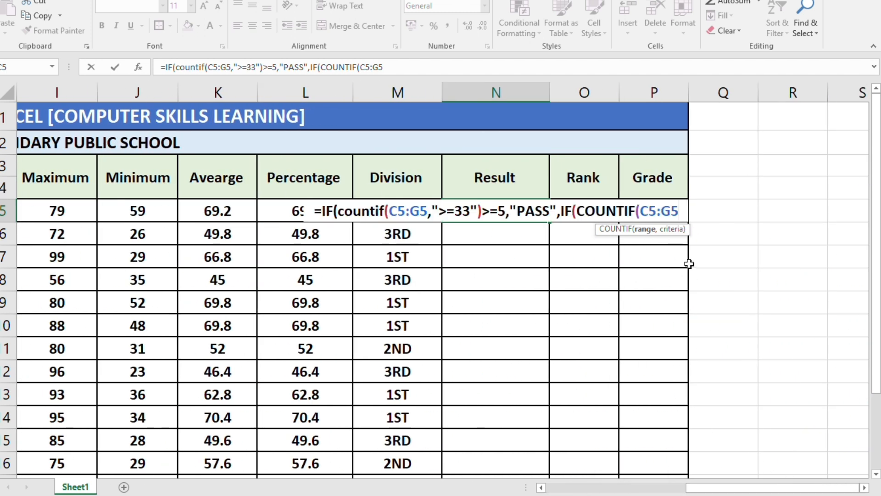
# Step: Give the second COUNTIF in N5 the criterion "<33" and make the nested test require a count <=2
pyautogui.write(',')
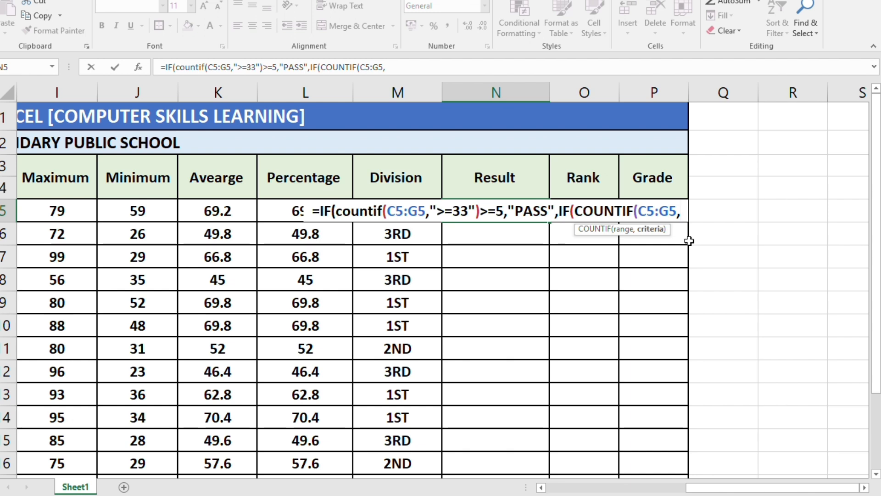
pyautogui.write('"<')
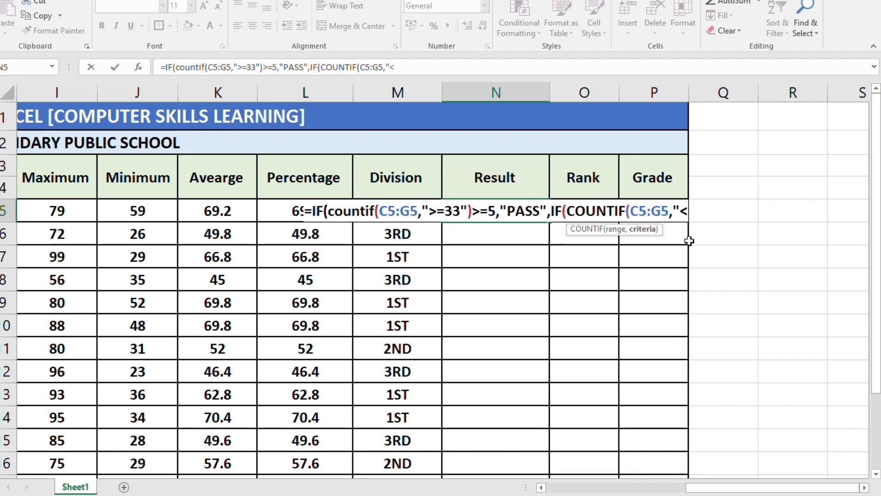
pyautogui.write('33')
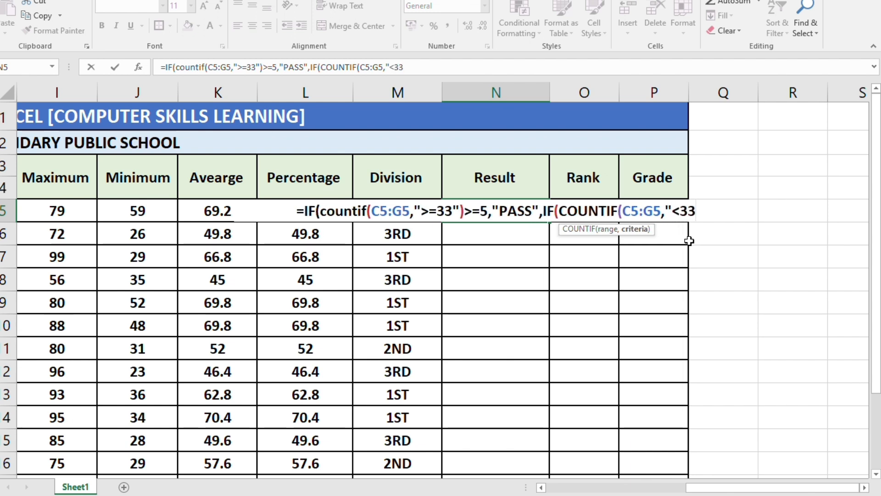
pyautogui.write('")')
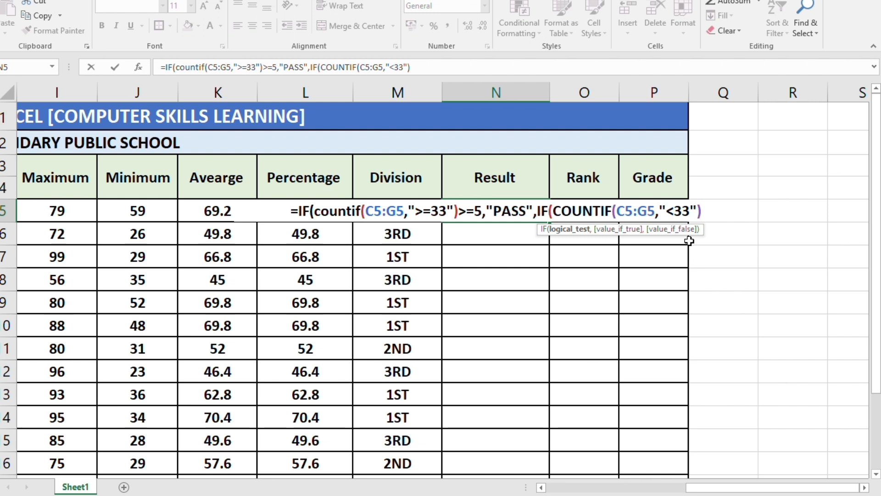
pyautogui.write('<')
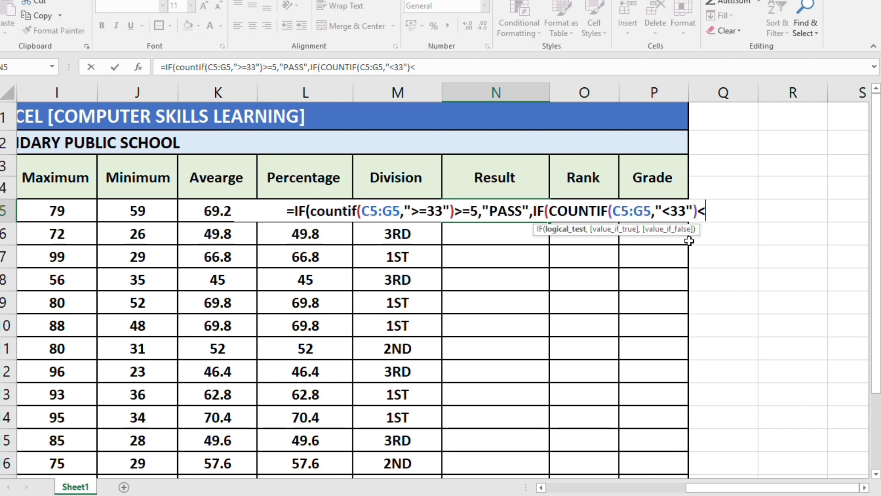
pyautogui.write('=2')
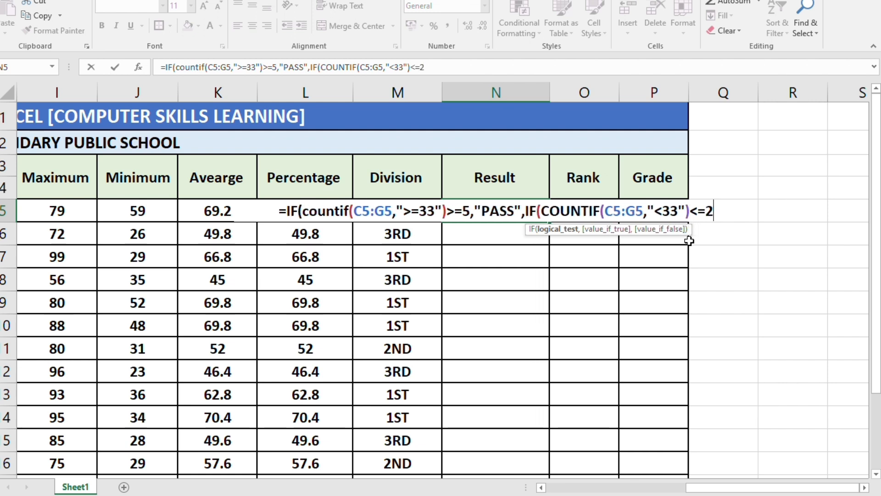
# Step: Make the nested IF in the N5 Result formula return "COMPARTMENT" when its test is true
pyautogui.write(',"')
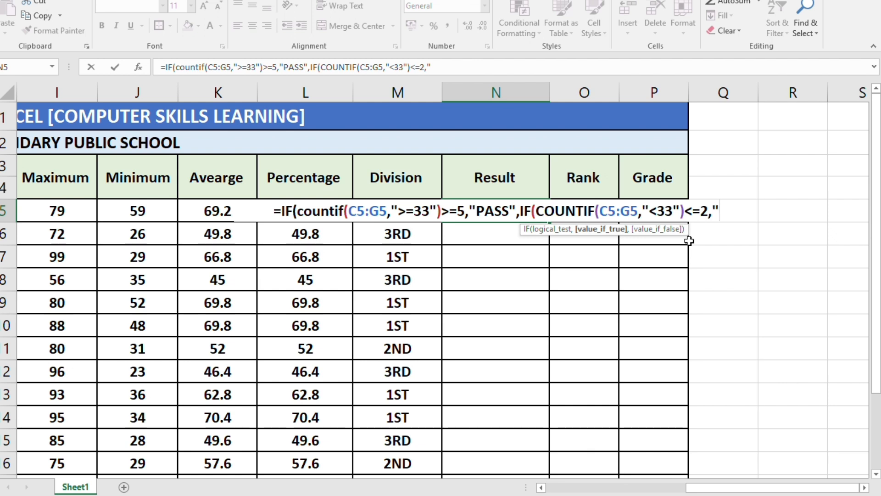
pyautogui.write('c')
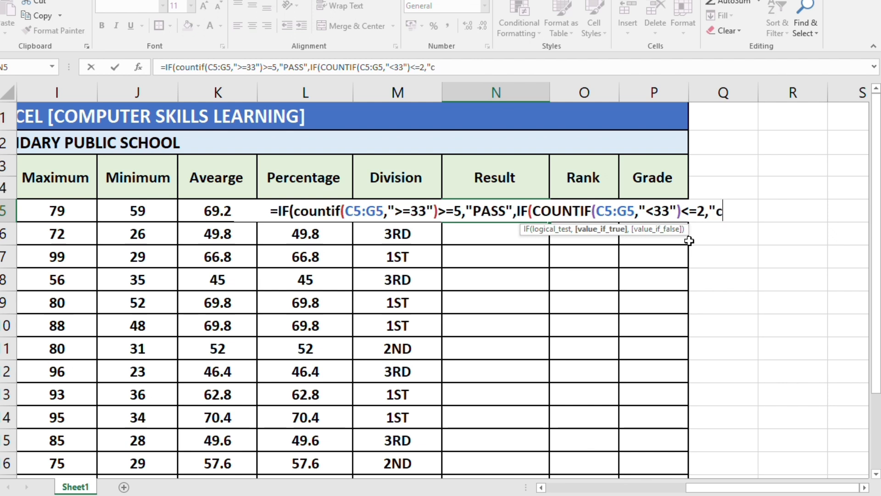
pyautogui.press('BackSpace')
pyautogui.write('c')
pyautogui.press('BackSpace')
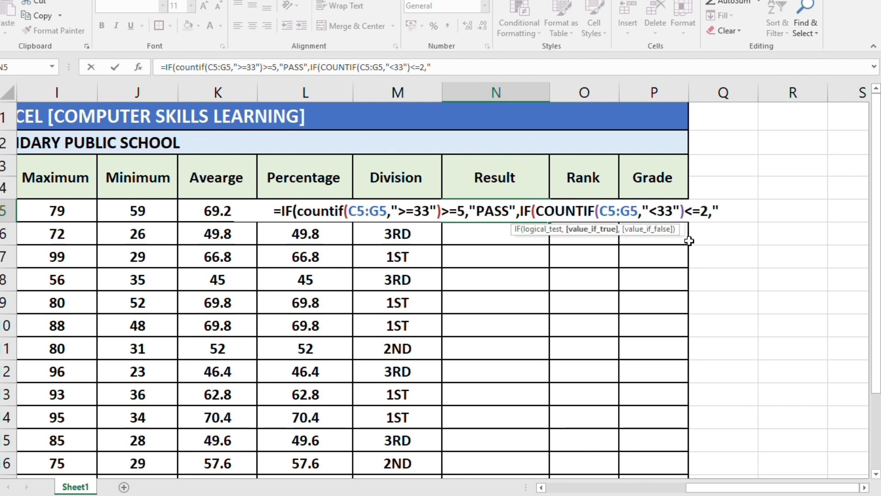
pyautogui.write('C')
pyautogui.write('OM')
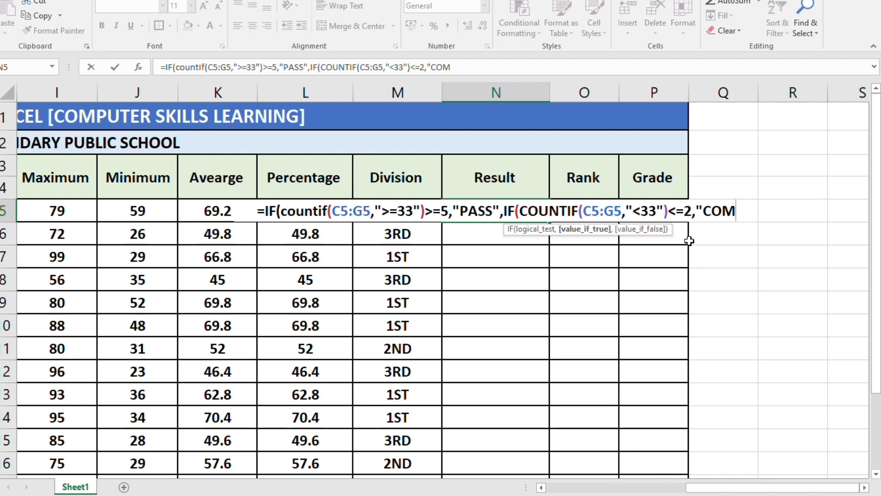
pyautogui.write('PARTMENT')
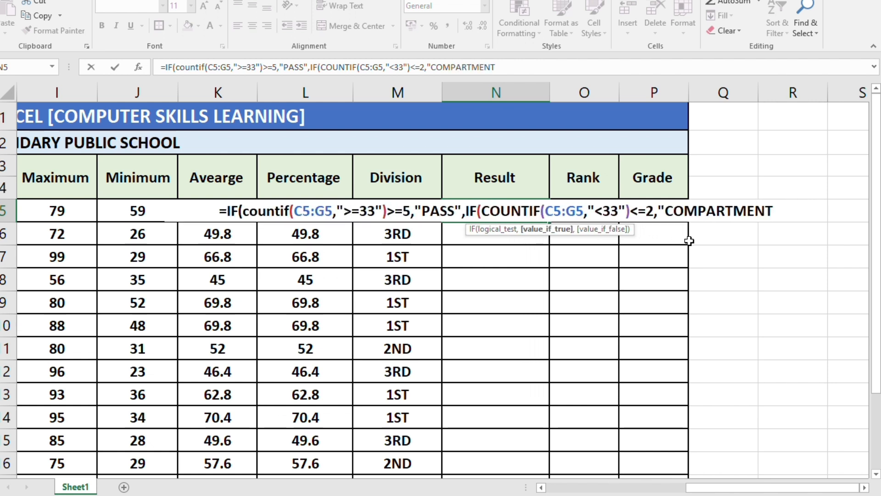
pyautogui.write('"')
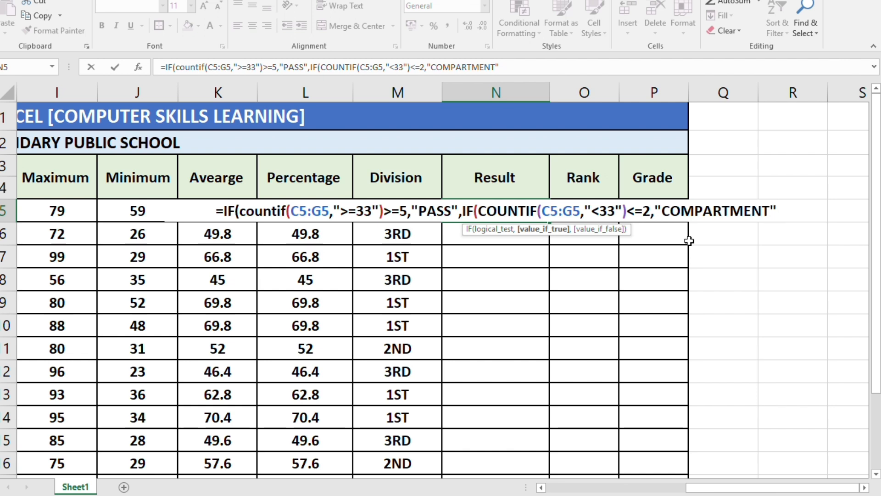
# Step: Set "FAIL" as the nested IF's false value in N5, close both IF functions and enter the formula
pyautogui.write(',F')
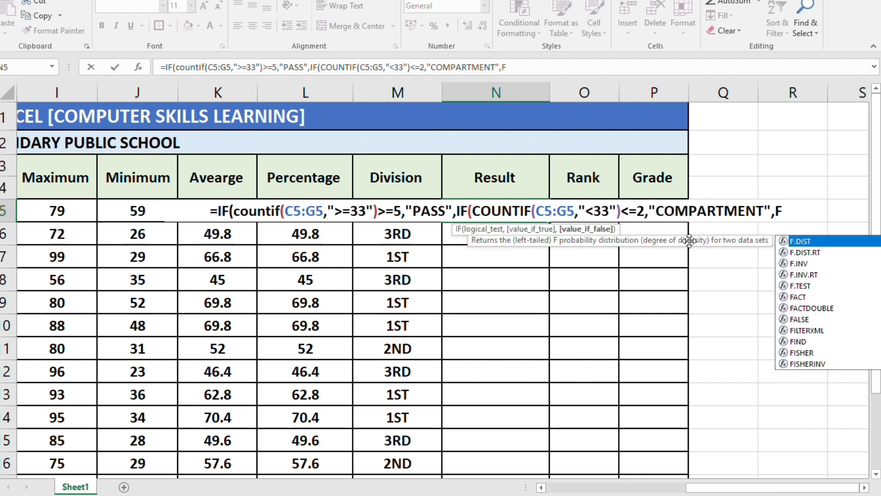
pyautogui.write('AIL')
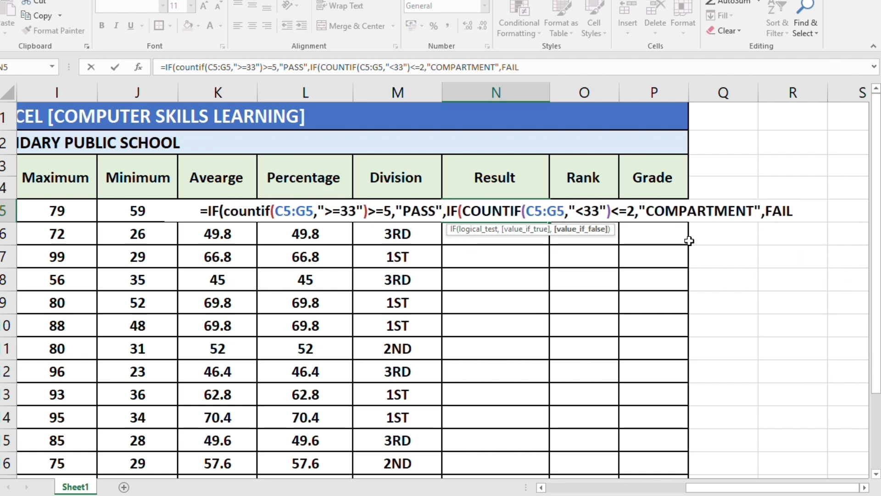
pyautogui.press('BackSpace')
pyautogui.press('BackSpace')
pyautogui.press('BackSpace')
pyautogui.press('BackSpace')
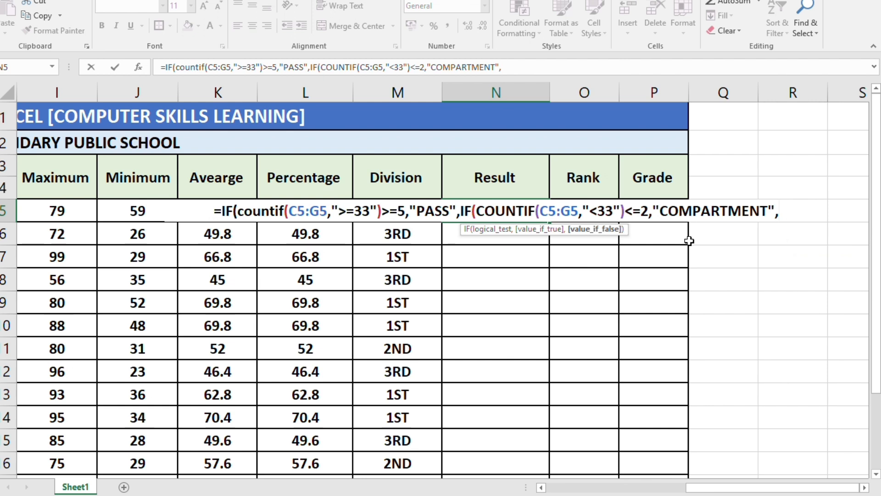
pyautogui.write('"')
pyautogui.write('F')
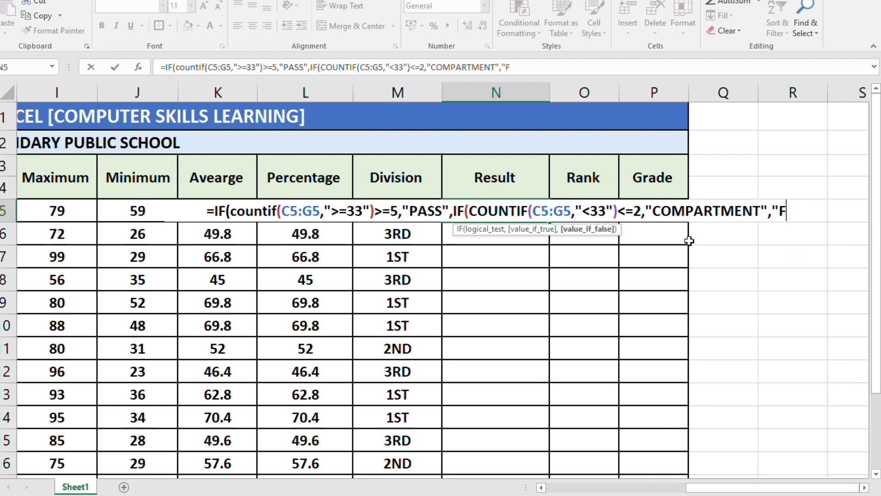
pyautogui.write('AIL"')
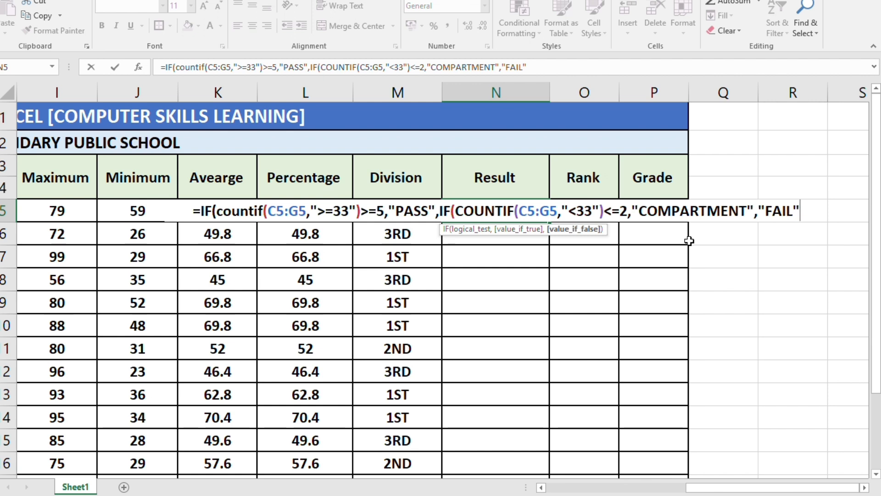
pyautogui.write('))')
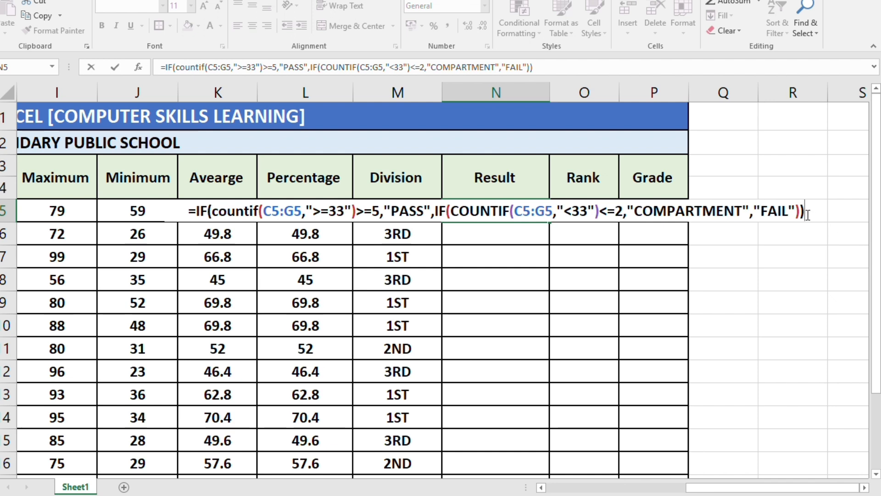
pyautogui.press('Return')
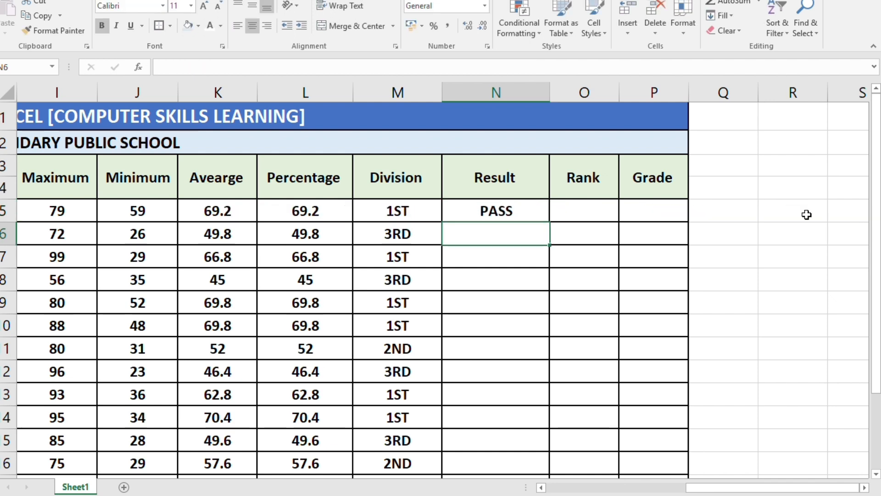
# Step: Fill the Result formula from N5 down to N17 and widen column N to fit its longest entry
pyautogui.click(531, 207)
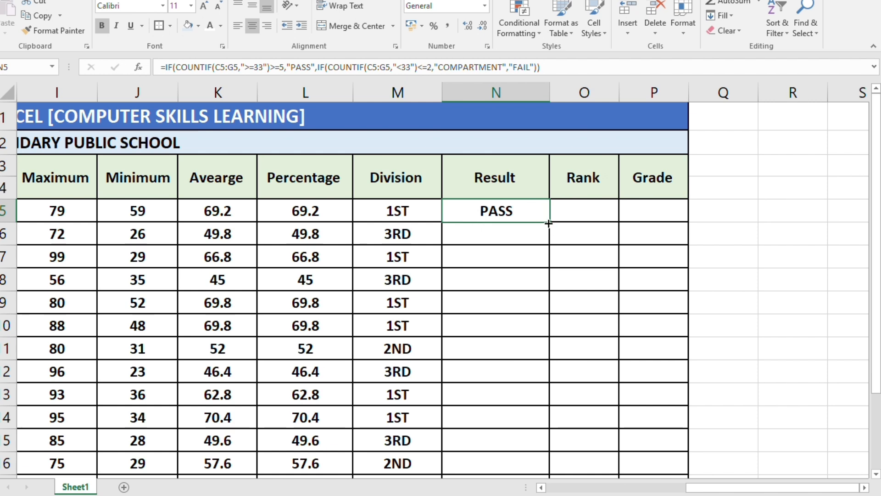
pyautogui.moveTo(549, 223); pyautogui.dragTo(532, 436)
pyautogui.click(634, 405)
pyautogui.scroll(1, 484, 111)
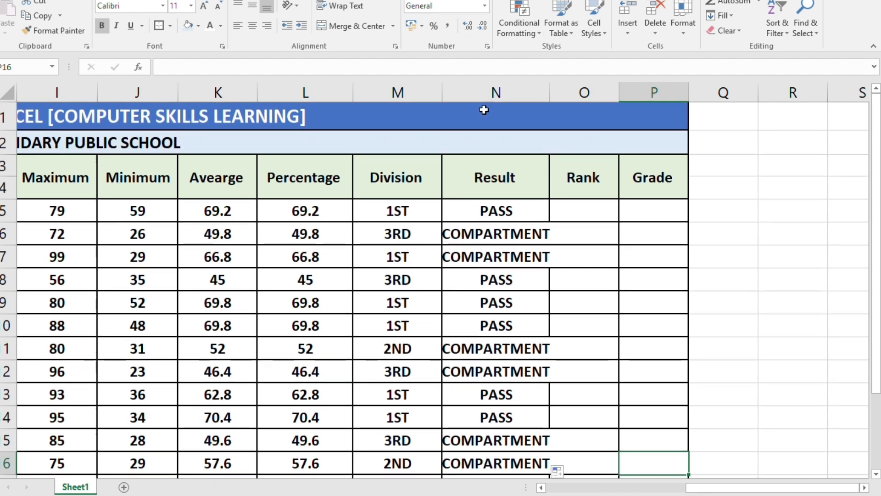
pyautogui.moveTo(550, 92); pyautogui.dragTo(572, 94)
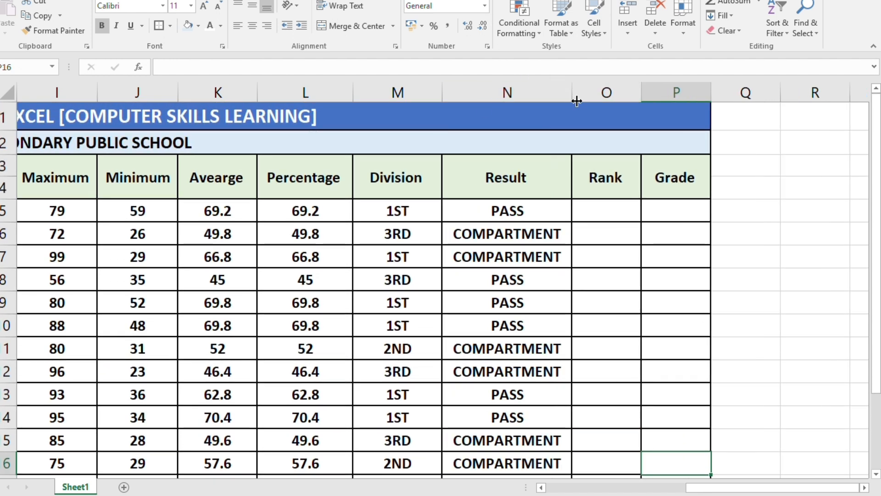
# Step: Start a RANK formula in O5 with the average in K5 as the number to rank
pyautogui.click(604, 282)
pyautogui.click(617, 211)
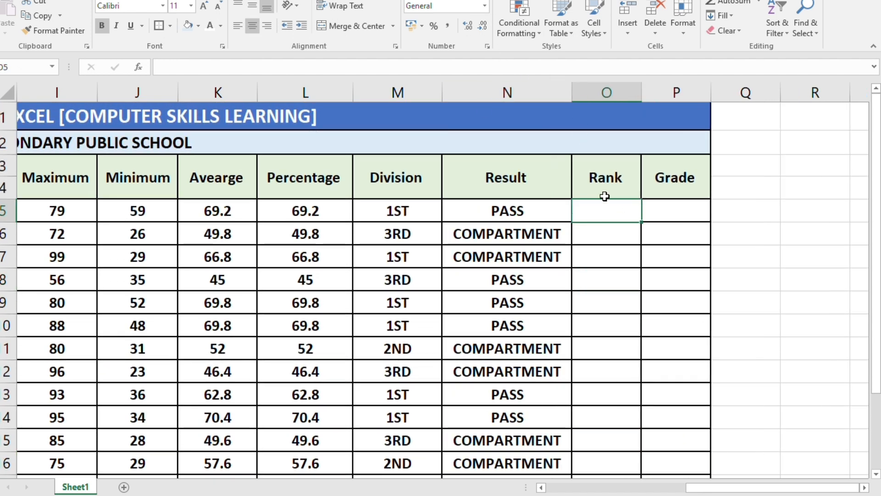
pyautogui.write('=')
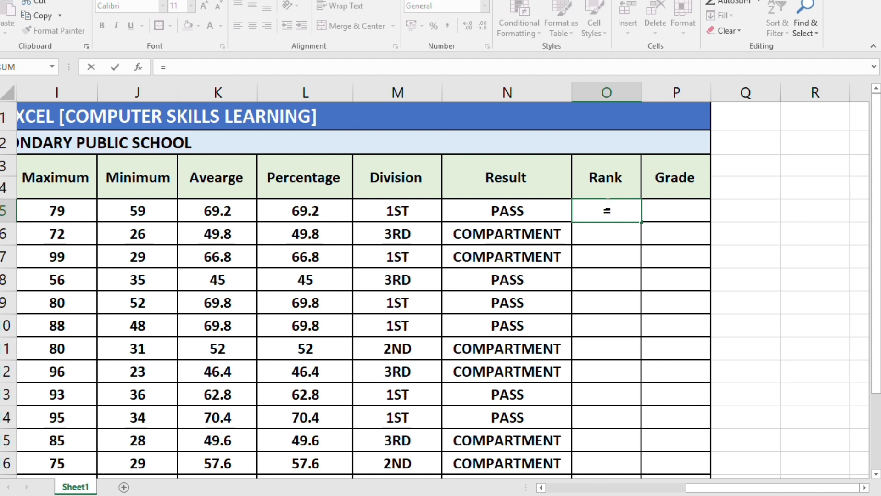
pyautogui.scroll(-1, 709, 271)
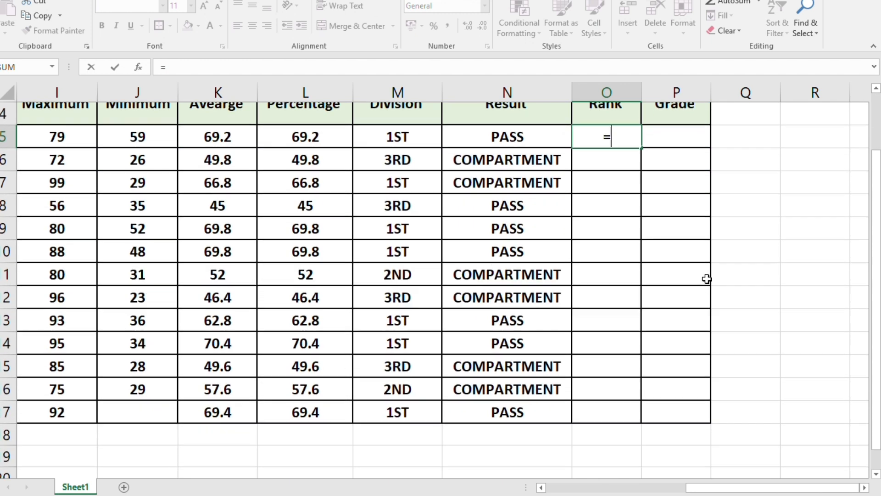
pyautogui.scroll(1, 661, 296)
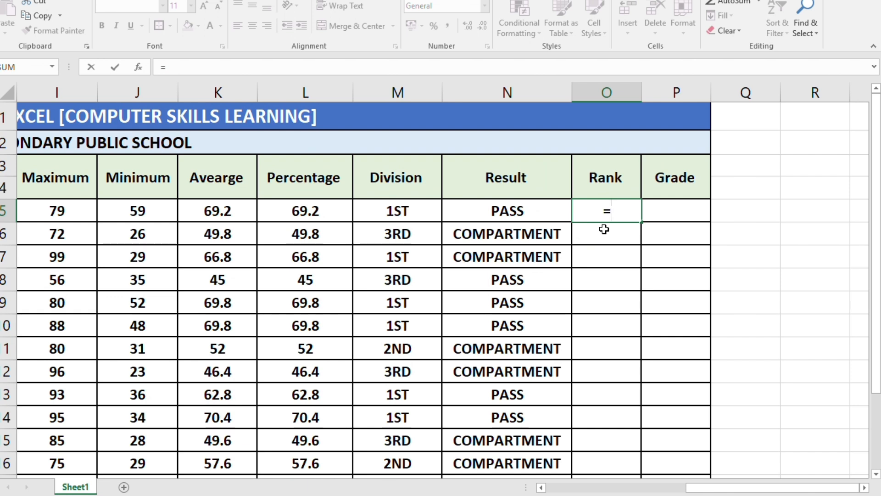
pyautogui.write('R')
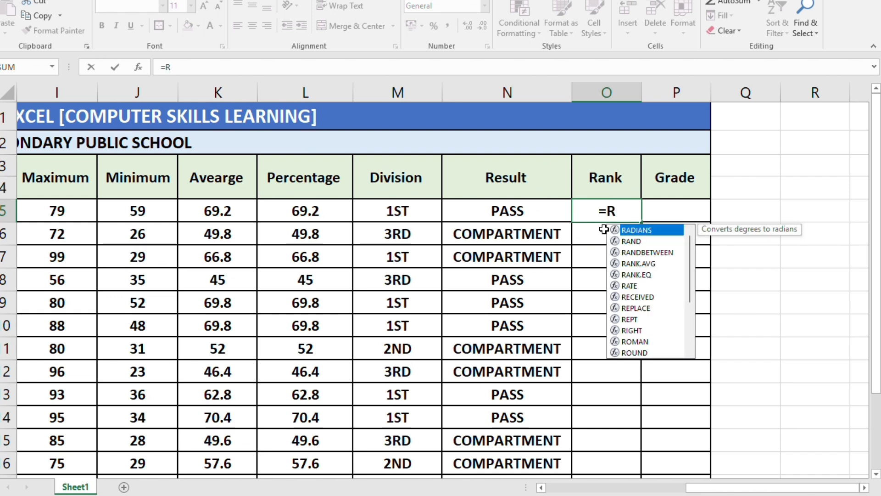
pyautogui.write('a')
pyautogui.press('BackSpace')
pyautogui.write('a')
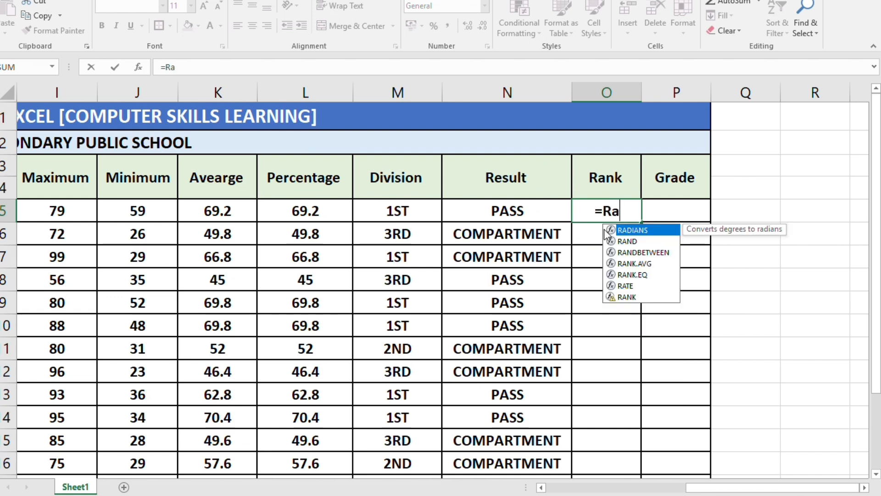
pyautogui.write('nk(')
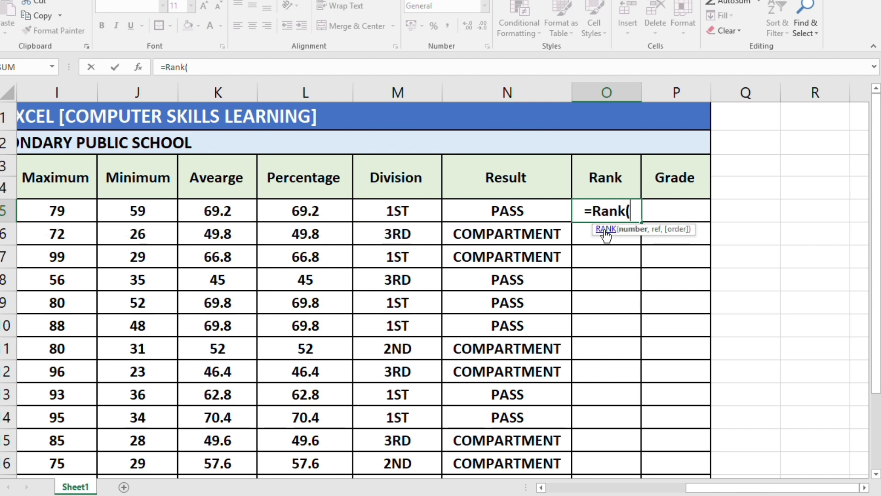
pyautogui.click(243, 208)
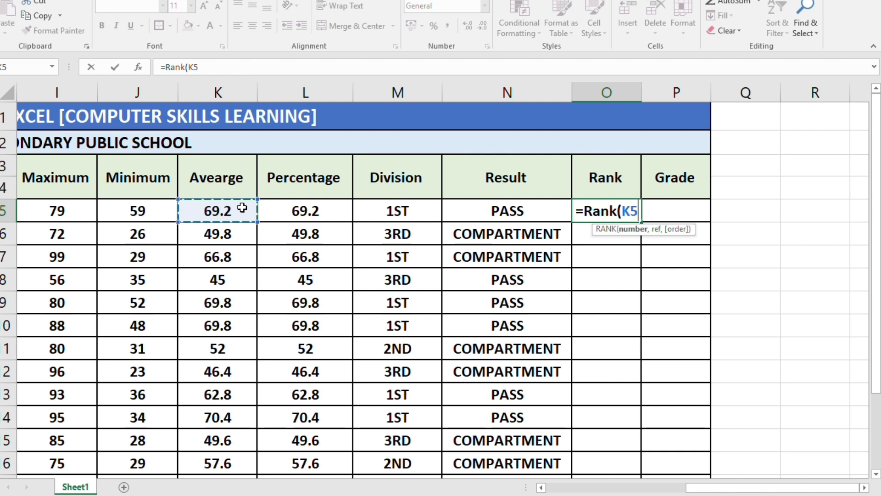
# Step: Give the RANK formula in O5 the row-locked reference K$5:K$16 and descending order 0, and enter it
pyautogui.write(',')
pyautogui.moveTo(242, 208); pyautogui.dragTo(217, 462)
pyautogui.press('F4')
pyautogui.press('F4')
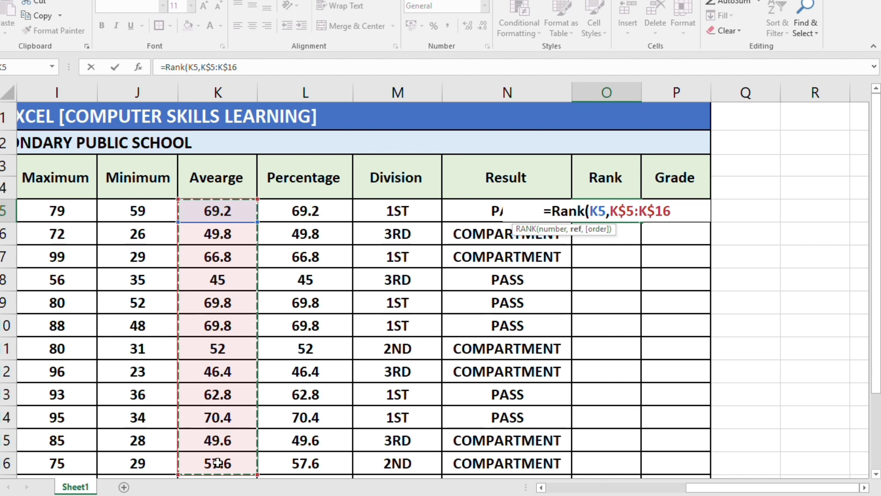
pyautogui.write(',0')
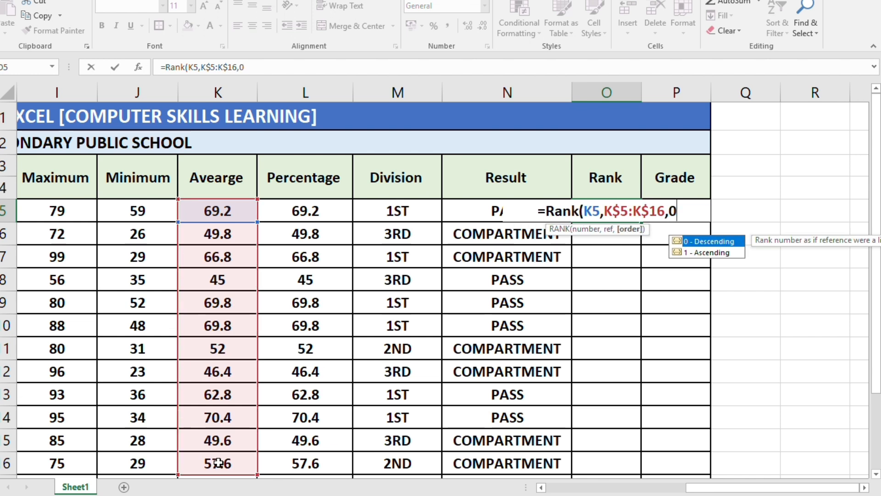
pyautogui.write(')')
pyautogui.press('Return')
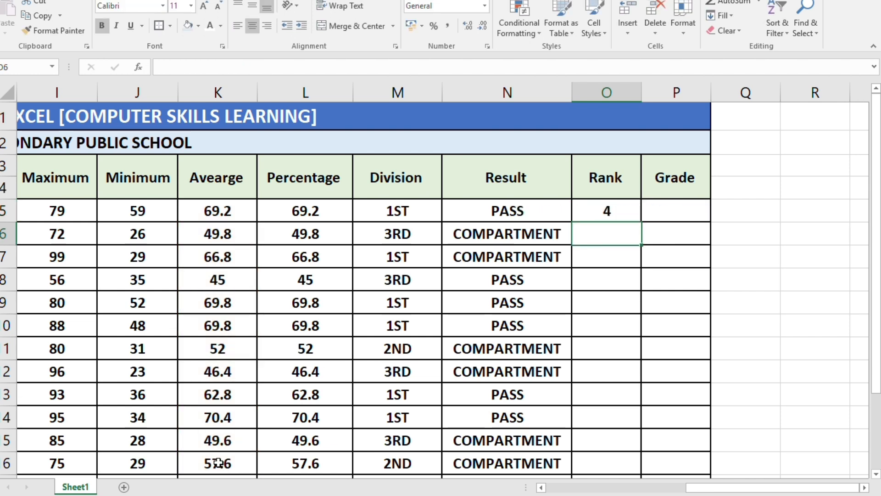
# Step: Start a RANK formula in O6 with the average in K6 as the number to rank
pyautogui.click(630, 215)
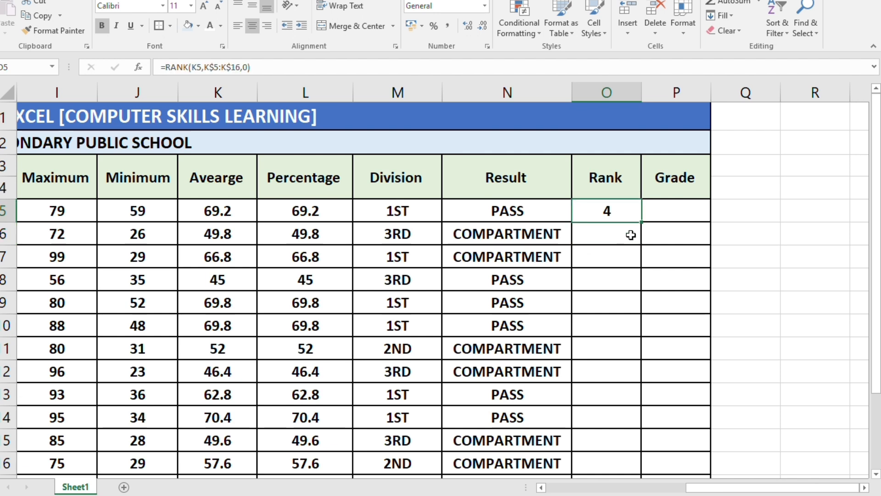
pyautogui.doubleClick(627, 237)
pyautogui.write('=r')
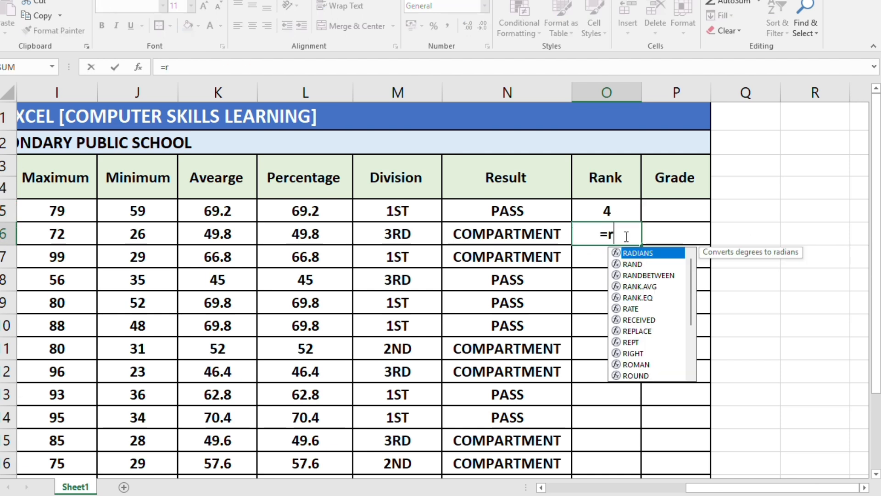
pyautogui.write('ank(')
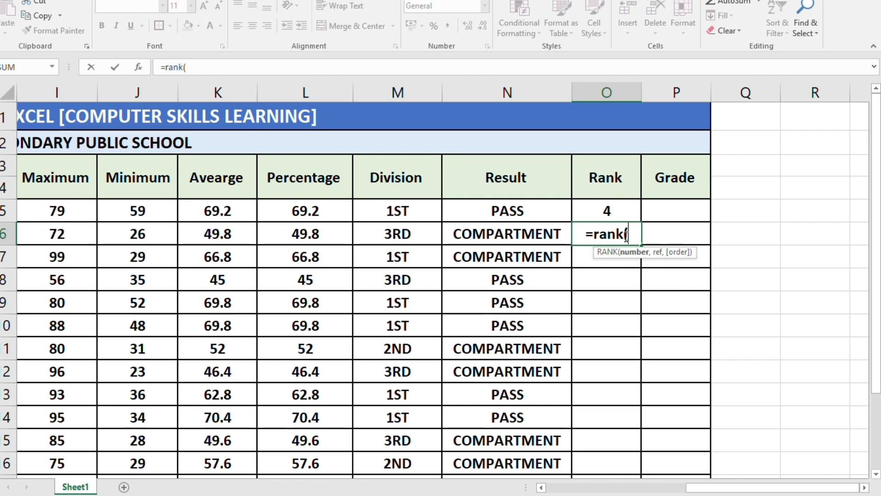
pyautogui.click(241, 218)
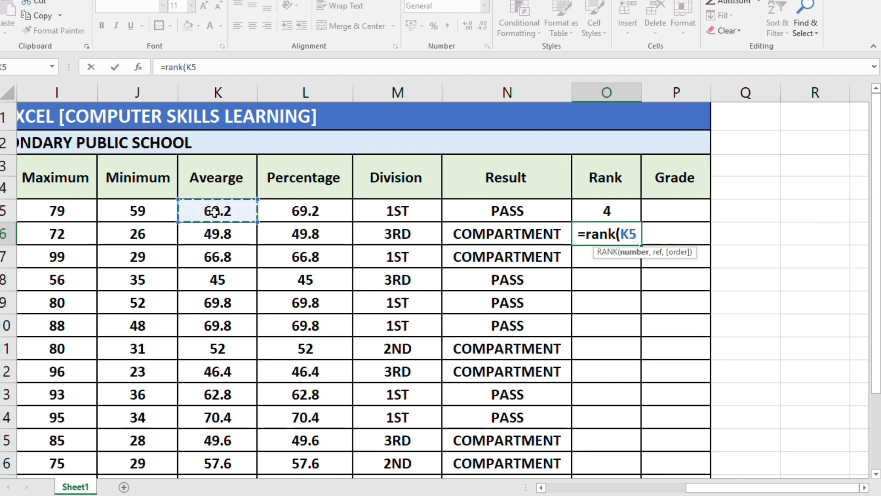
pyautogui.click(227, 235)
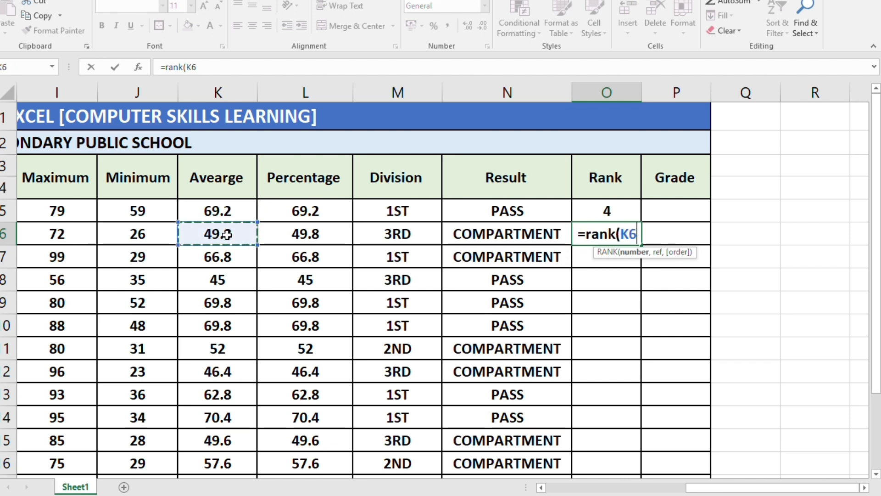
# Step: Give the RANK formula in O6 the row-locked reference K$5:K$16 and descending order 0, and enter it
pyautogui.write(',')
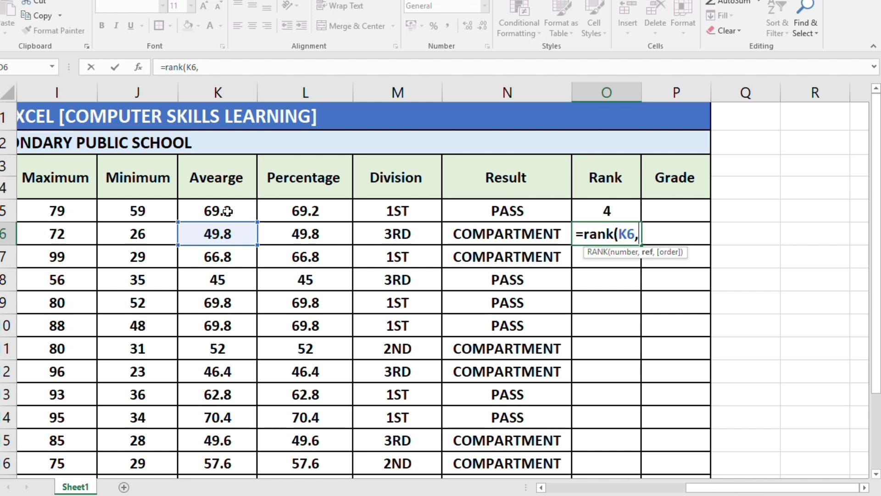
pyautogui.moveTo(230, 209); pyautogui.dragTo(239, 468)
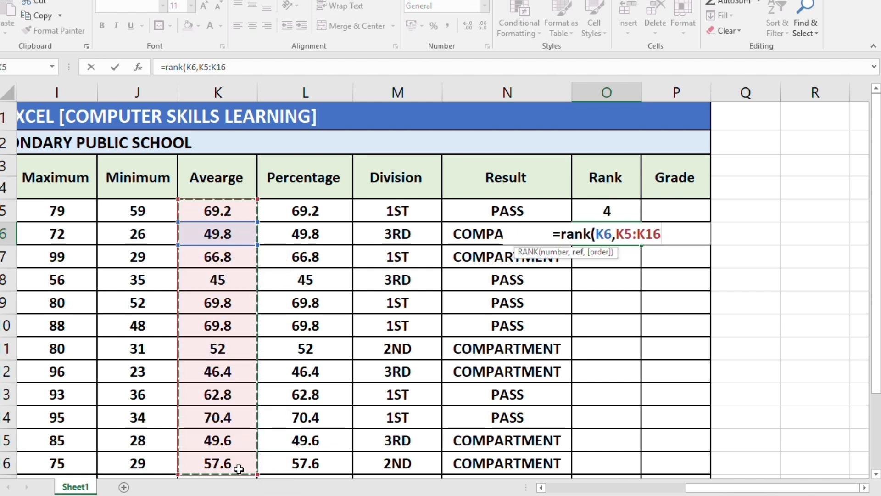
pyautogui.press('F4')
pyautogui.press('F4')
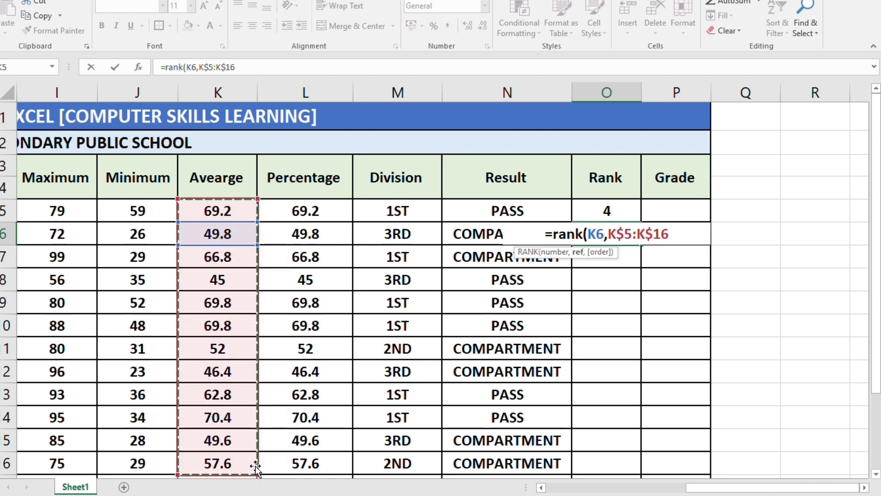
pyautogui.write(',0)')
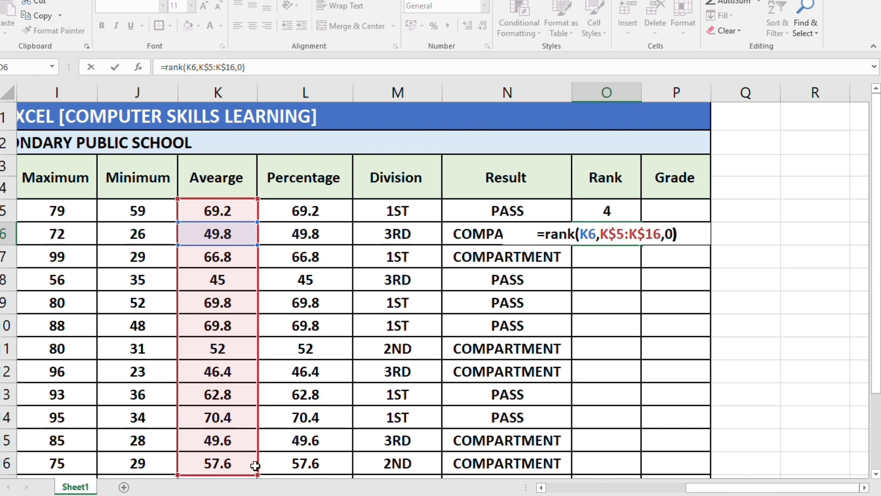
pyautogui.press('Return')
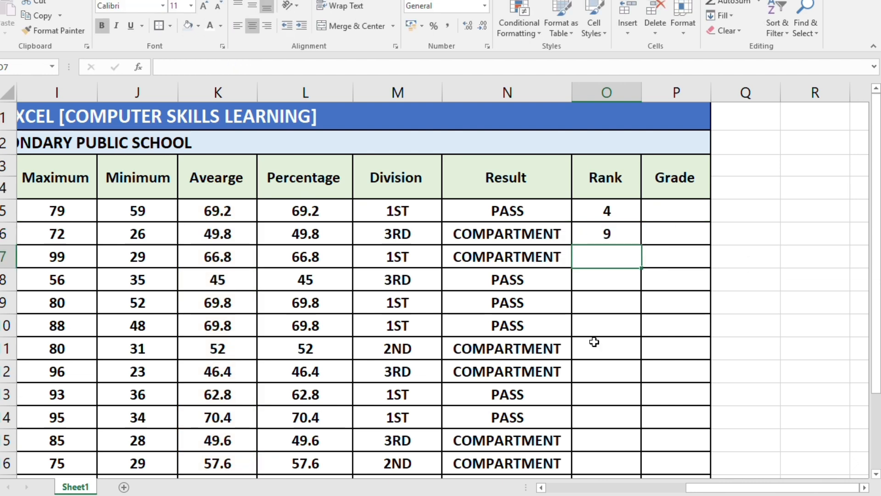
# Step: Fill the Rank formula from O5 down to O17 and look over the filled column
pyautogui.click(622, 210)
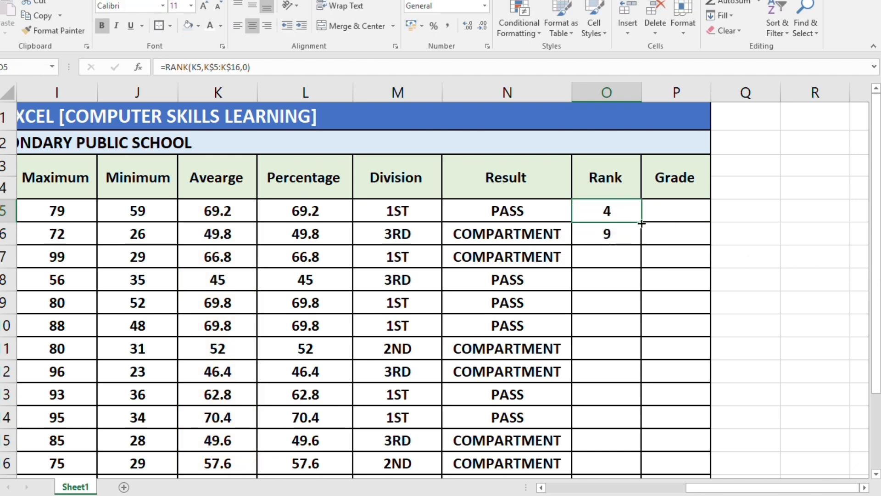
pyautogui.moveTo(642, 223); pyautogui.dragTo(629, 448)
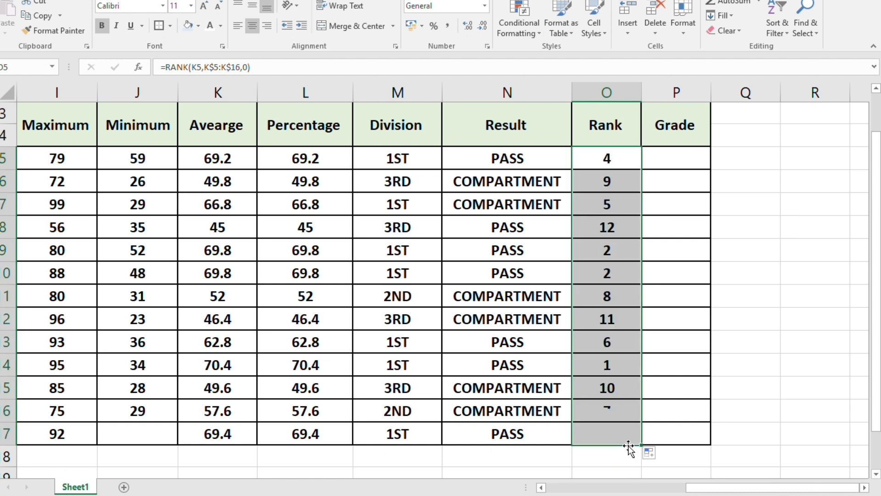
pyautogui.scroll(1, 722, 425)
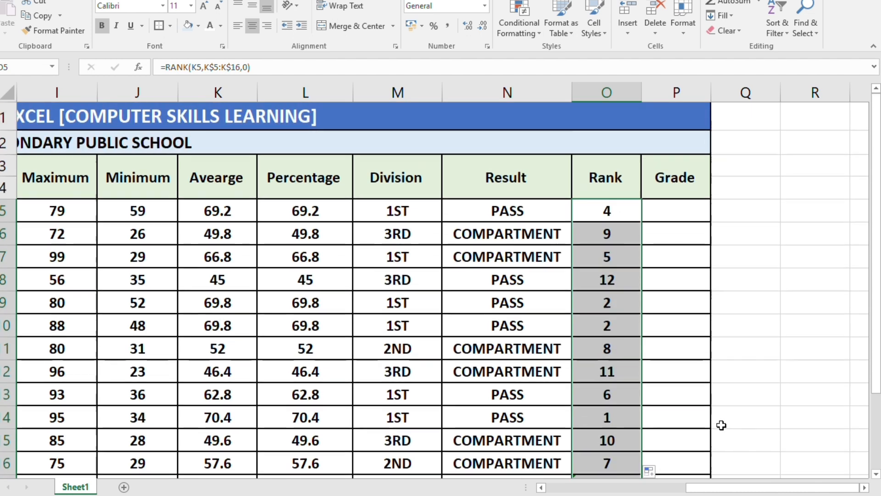
pyautogui.scroll(-3, 722, 422)
pyautogui.scroll(2, 639, 356)
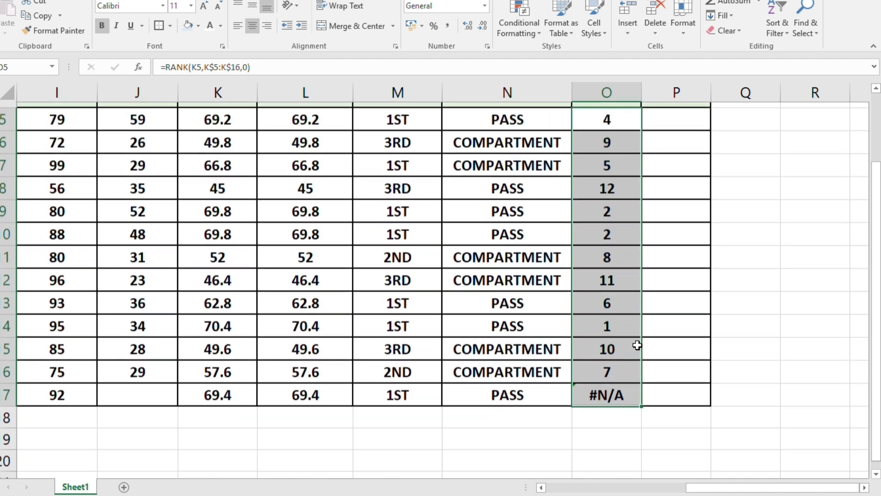
pyautogui.scroll(1, 638, 367)
pyautogui.scroll(2, 616, 414)
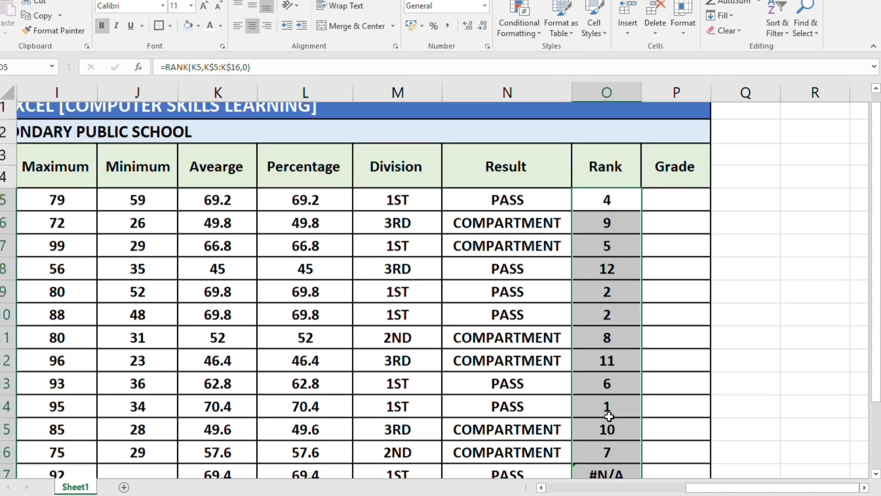
pyautogui.scroll(-2, 609, 416)
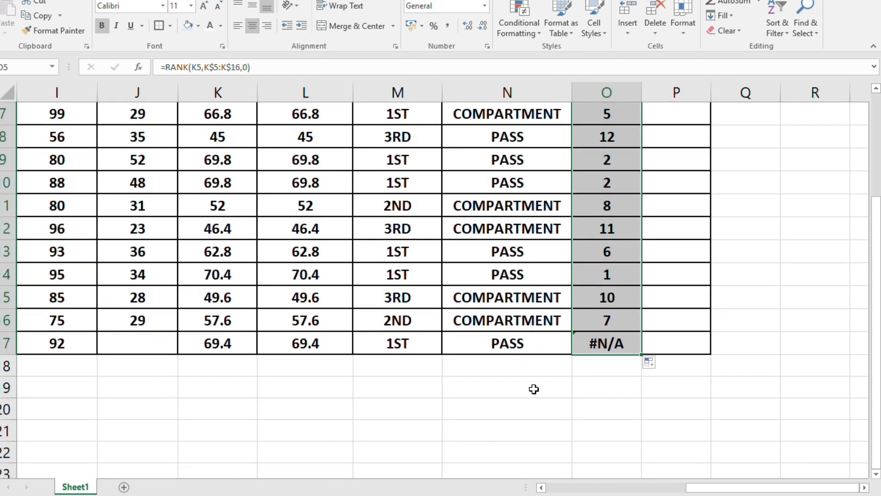
pyautogui.scroll(2, 534, 389)
# Step: Inspect the RANK formula in O17 and the average range it refers to, leaving it as it is
pyautogui.click(652, 275)
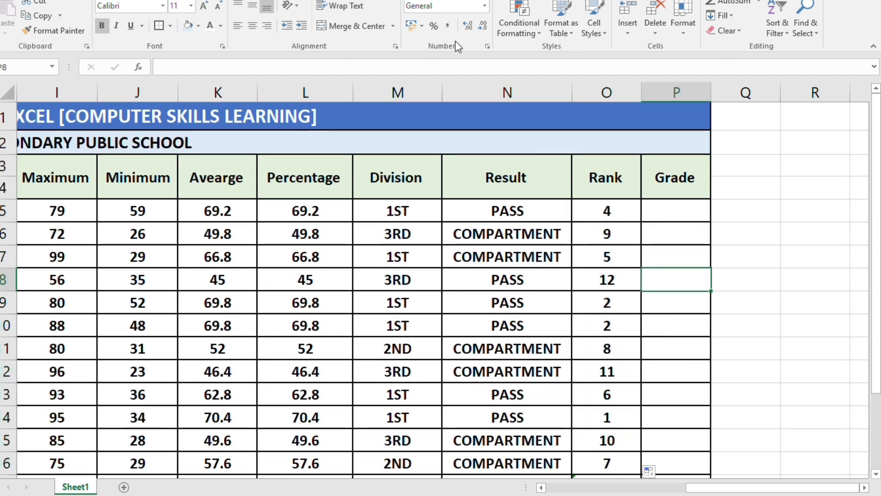
pyautogui.scroll(-1, 480, 88)
pyautogui.click(636, 429)
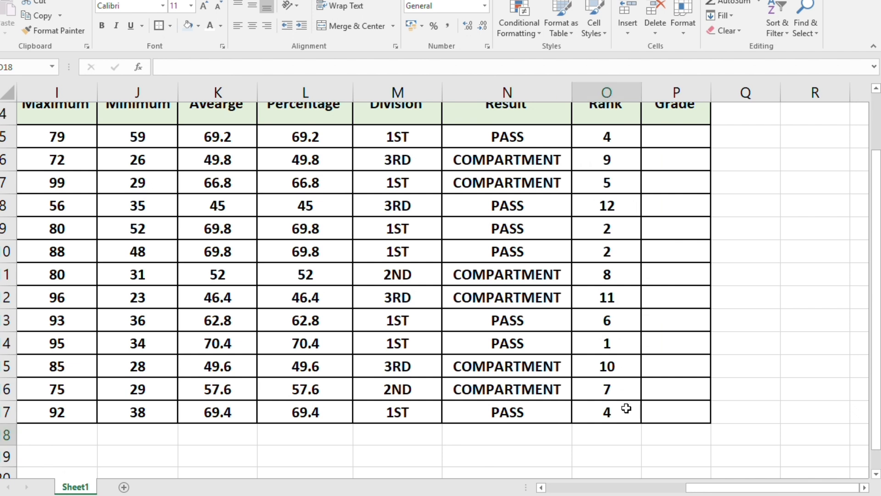
pyautogui.click(620, 410)
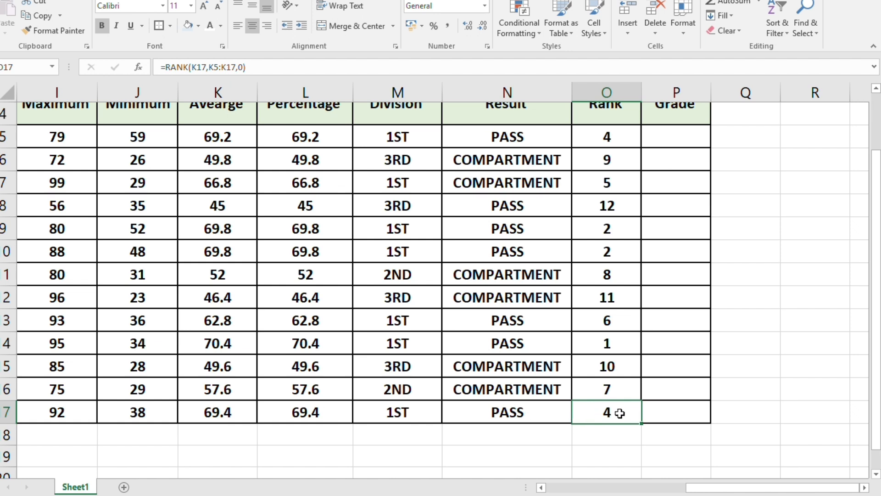
pyautogui.doubleClick(620, 413)
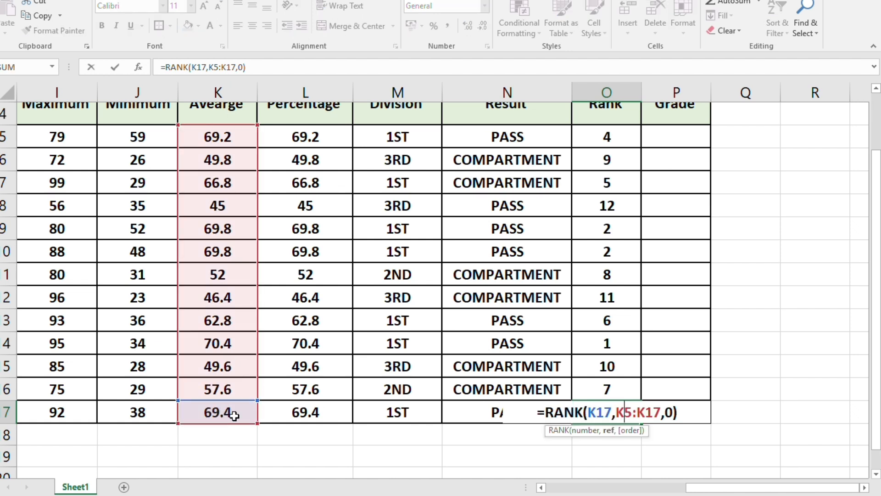
pyautogui.press('Return')
pyautogui.scroll(1, 643, 416)
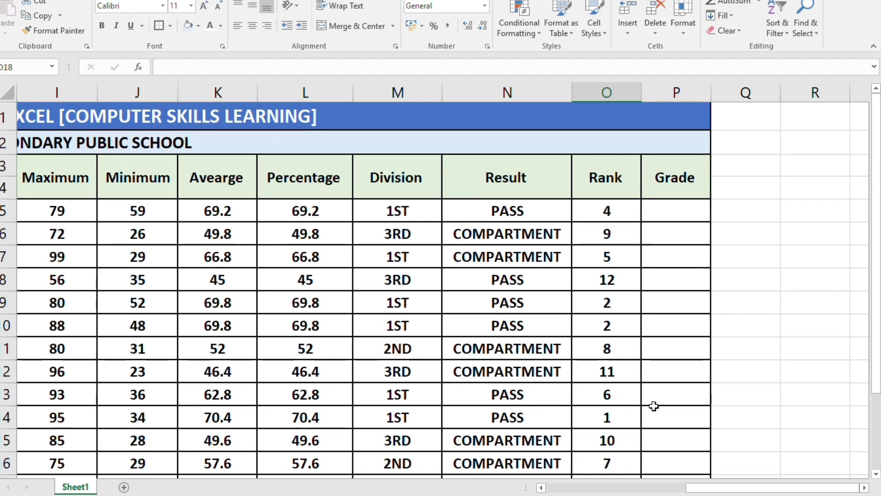
# Step: Start an IF formula in Grade cell P5 that returns "A" when the average in K5 is greater than 80
pyautogui.click(678, 214)
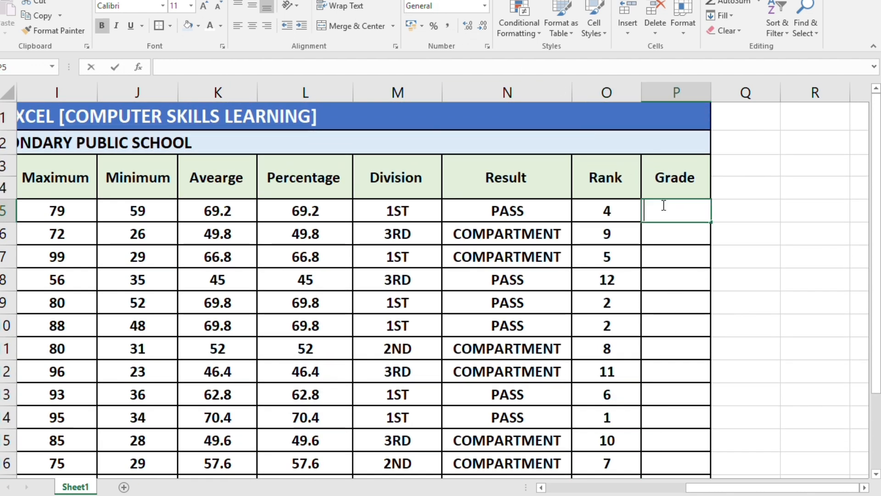
pyautogui.write('=if')
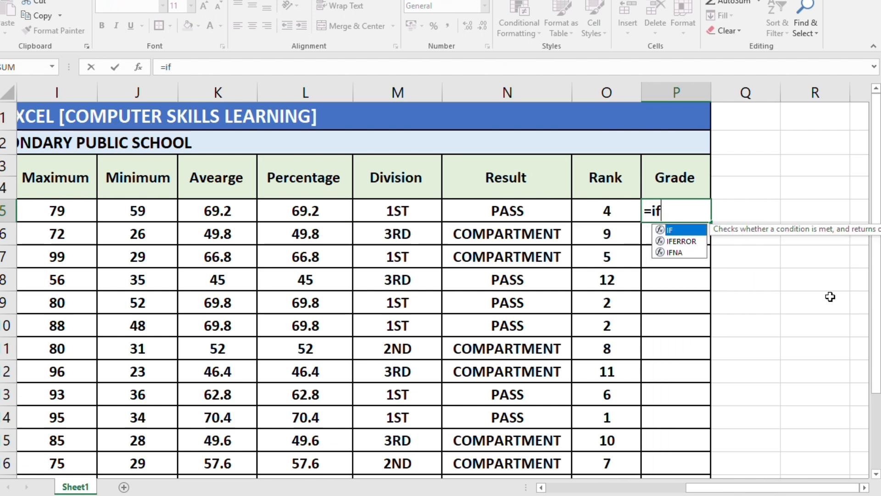
pyautogui.write('(')
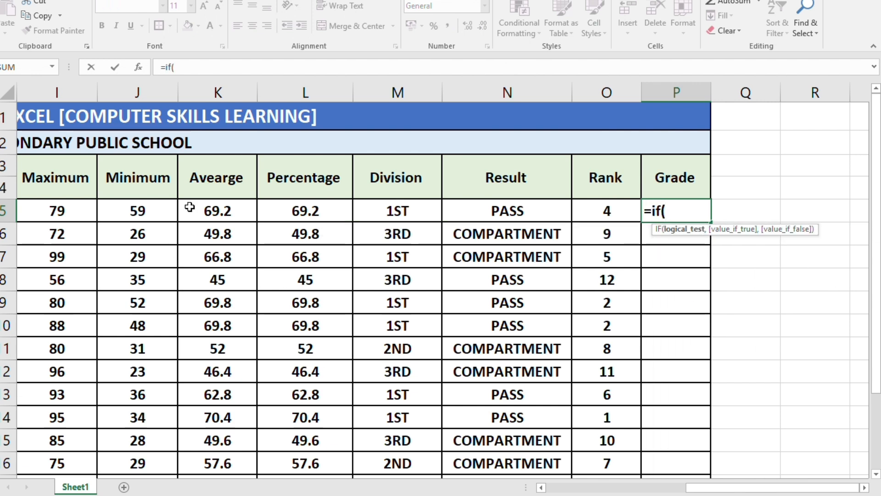
pyautogui.click(230, 210)
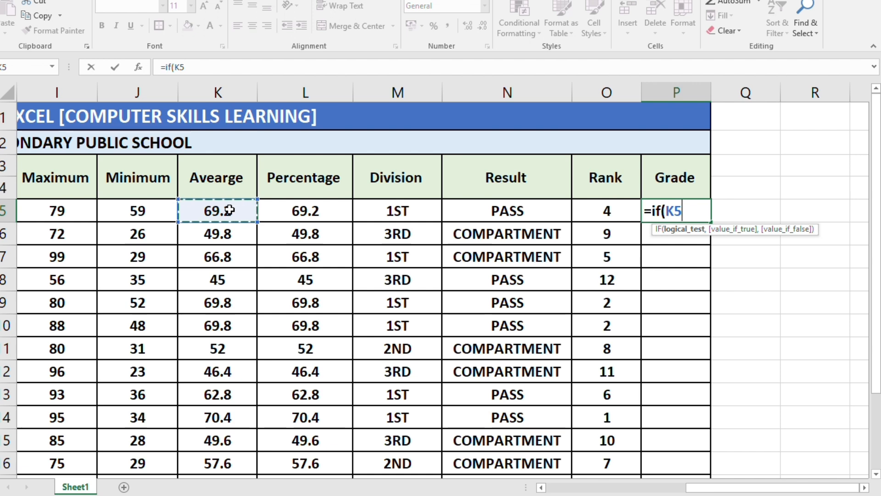
pyautogui.write('>80')
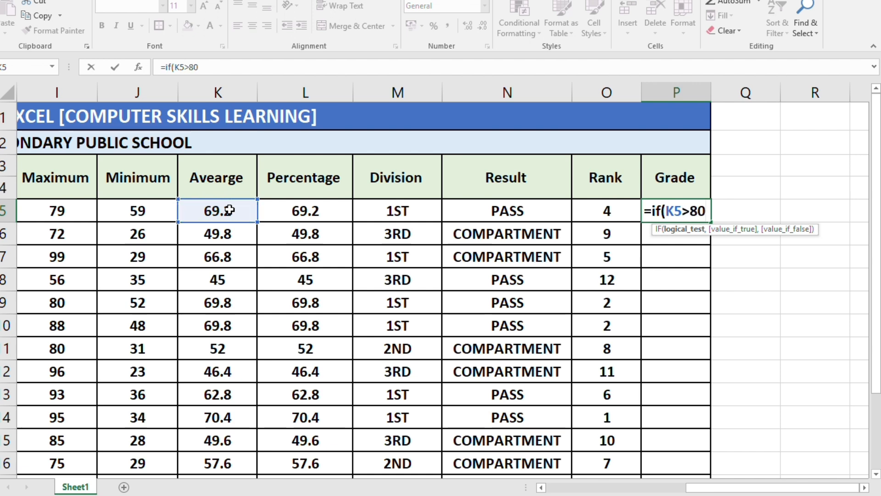
pyautogui.write(',"A')
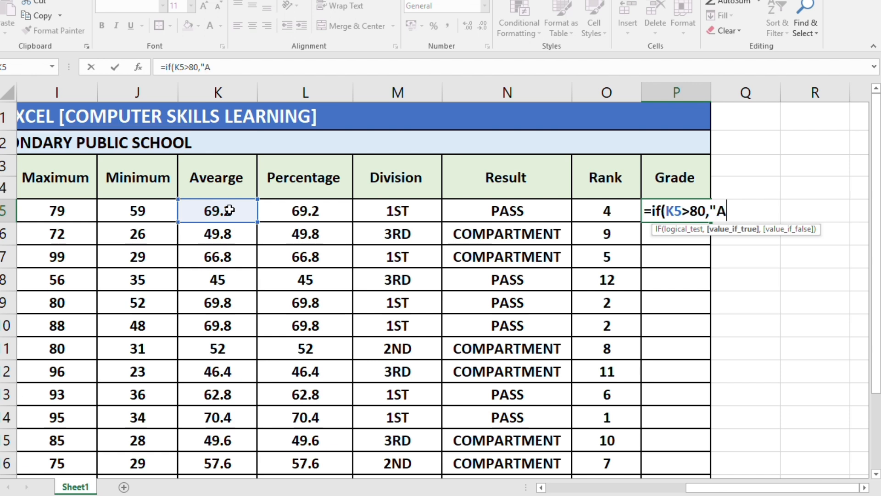
pyautogui.write('"')
pyautogui.write(',')
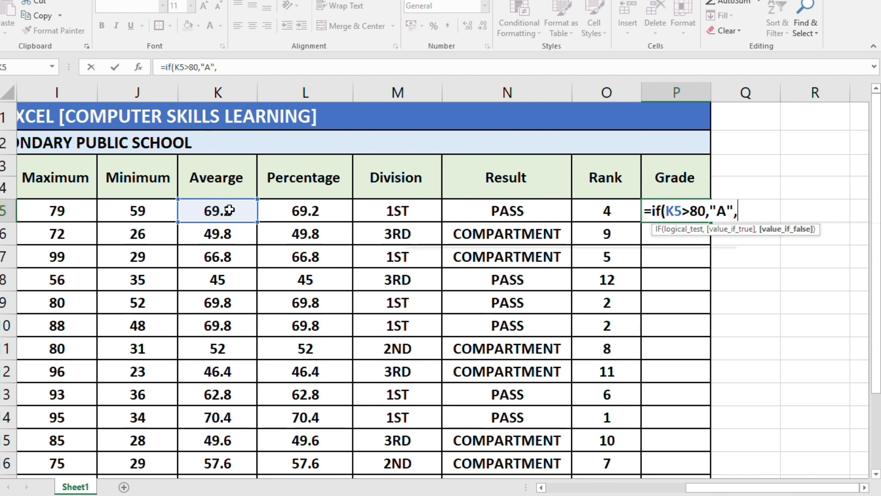
# Step: Nest a second IF in the P5 grade formula that returns "B" when K5 is greater than 70
pyautogui.write('if')
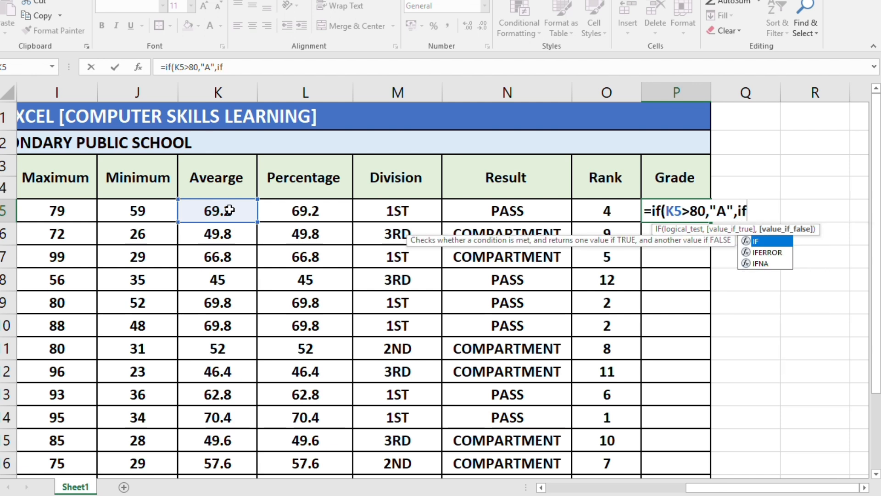
pyautogui.write('(')
pyautogui.click(229, 210)
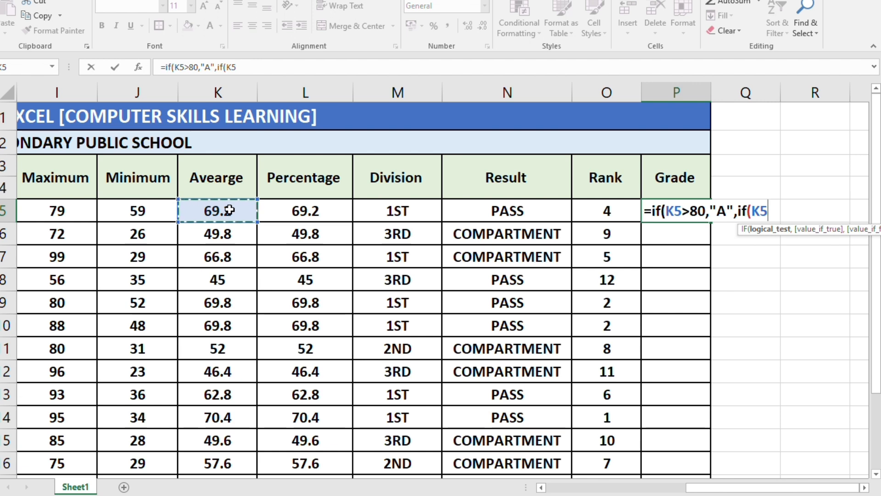
pyautogui.write('>')
pyautogui.write('7')
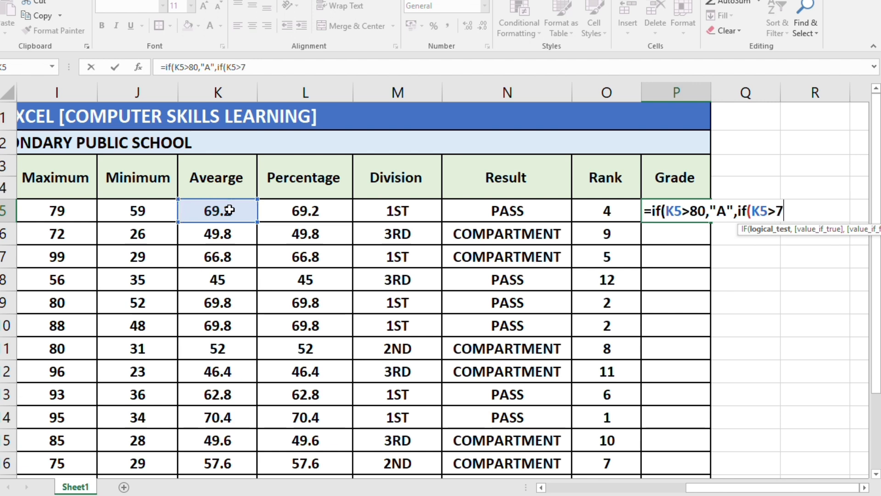
pyautogui.write('0,"')
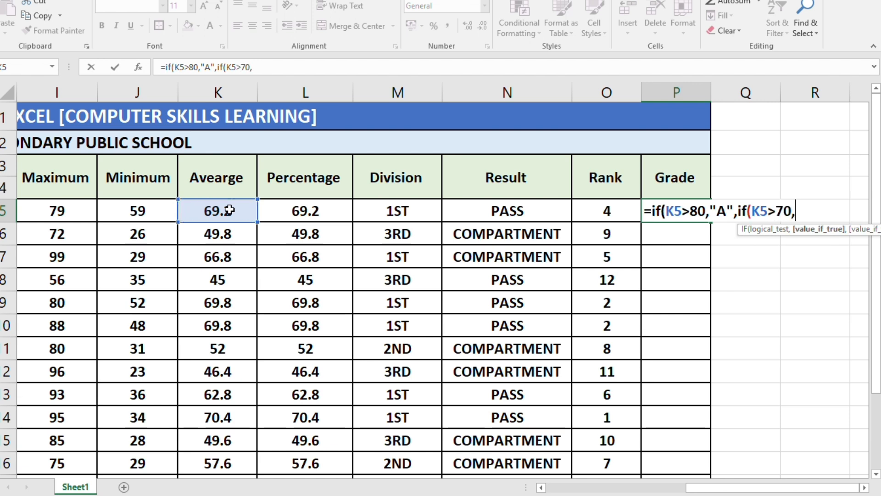
pyautogui.write('B')
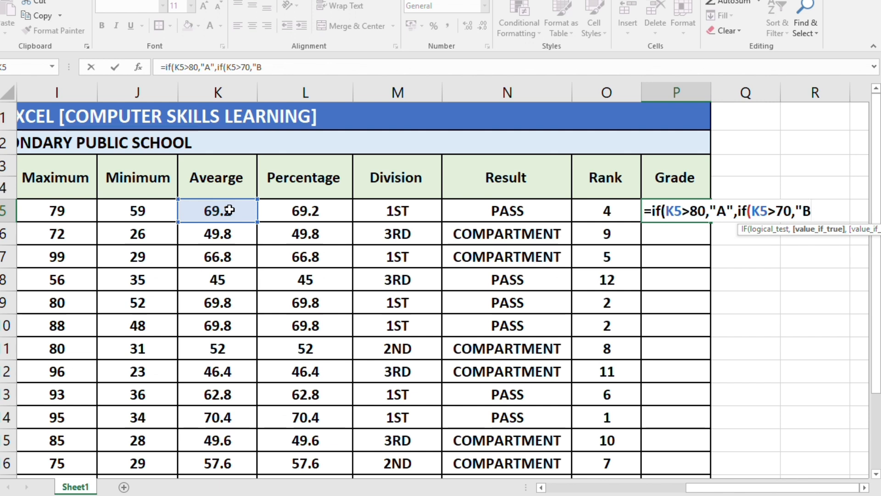
pyautogui.write('",')
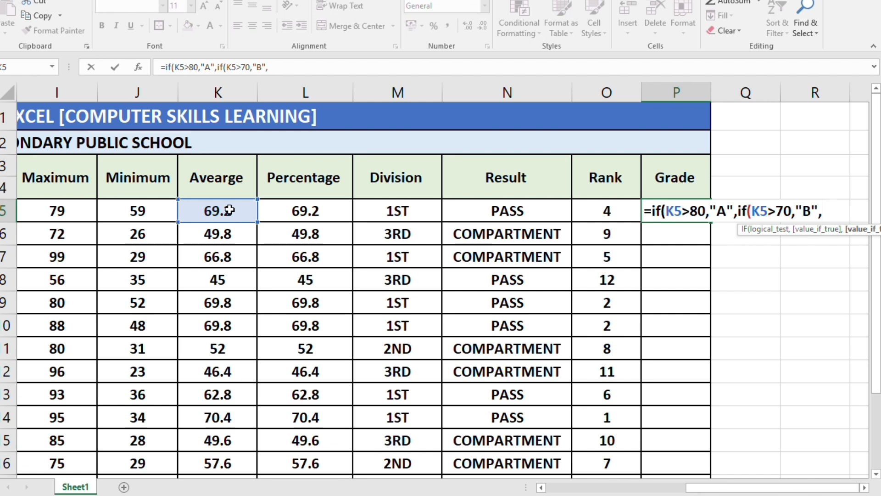
pyautogui.press('BackSpace')
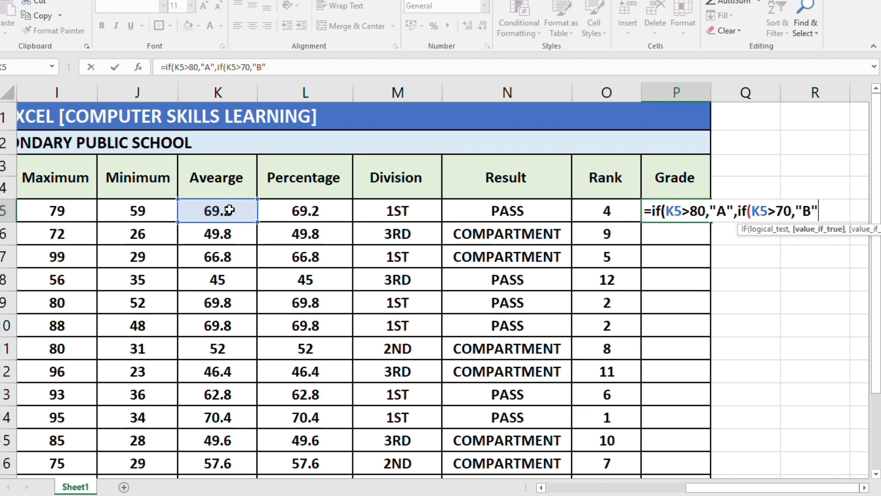
# Step: Nest a third IF in the P5 grade formula that returns "C" when the average in K5 is greater than 50
pyautogui.write(',IF')
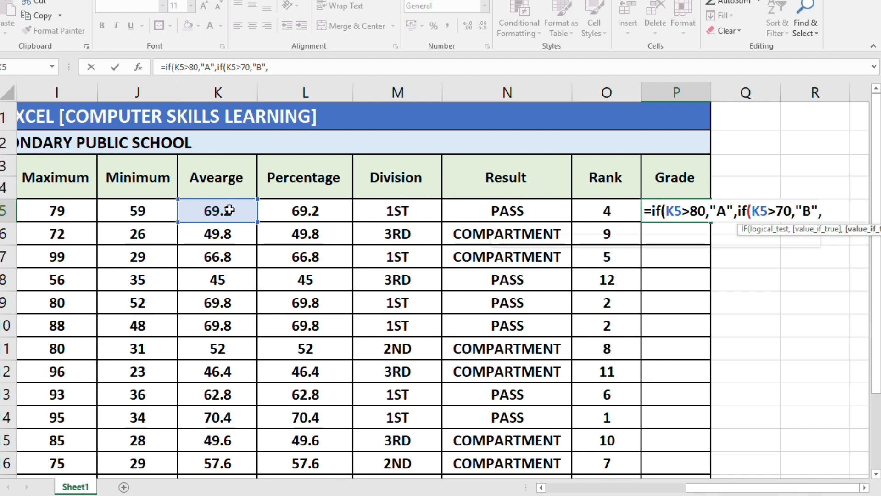
pyautogui.write('(')
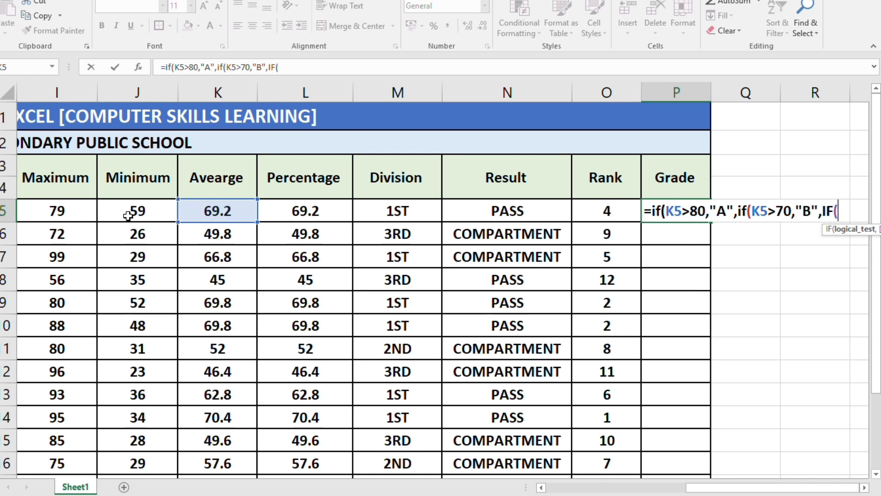
pyautogui.click(198, 210)
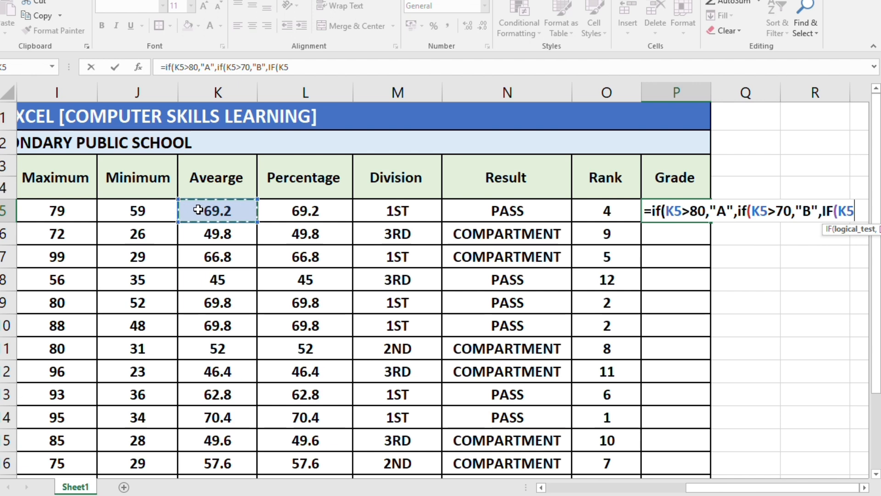
pyautogui.write('>50')
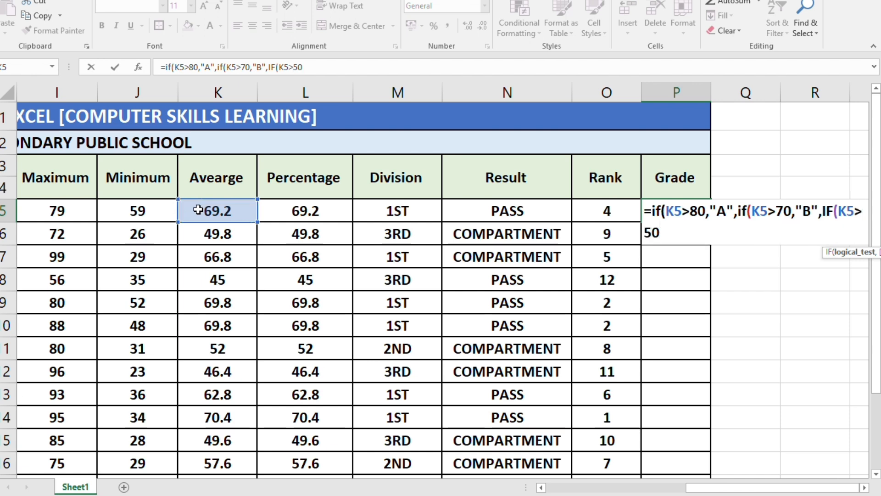
pyautogui.write(',"')
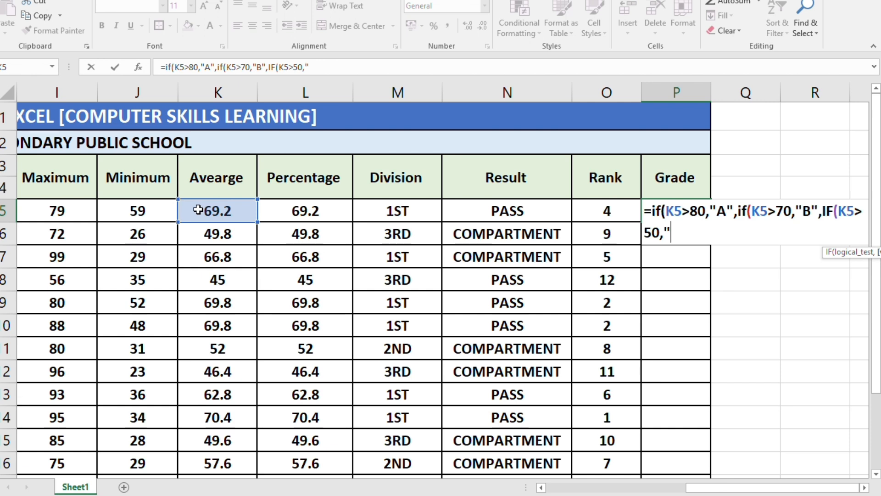
pyautogui.write('C",IF(')
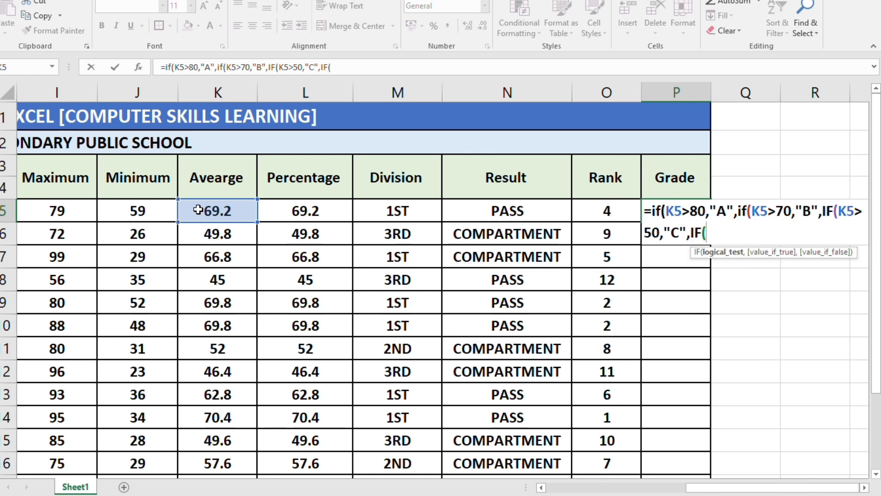
# Step: Make the fourth nested IF in the P5 grade formula return "D" when K5 is at least 40
pyautogui.click(207, 207)
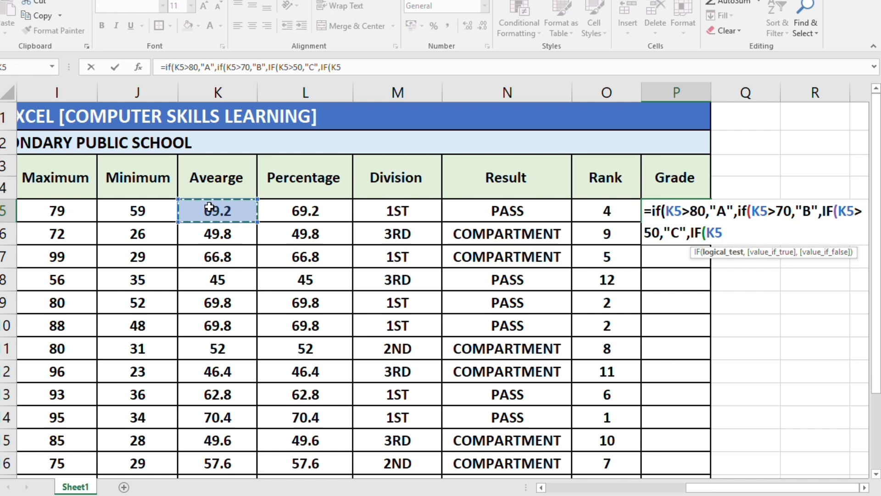
pyautogui.write('>=40')
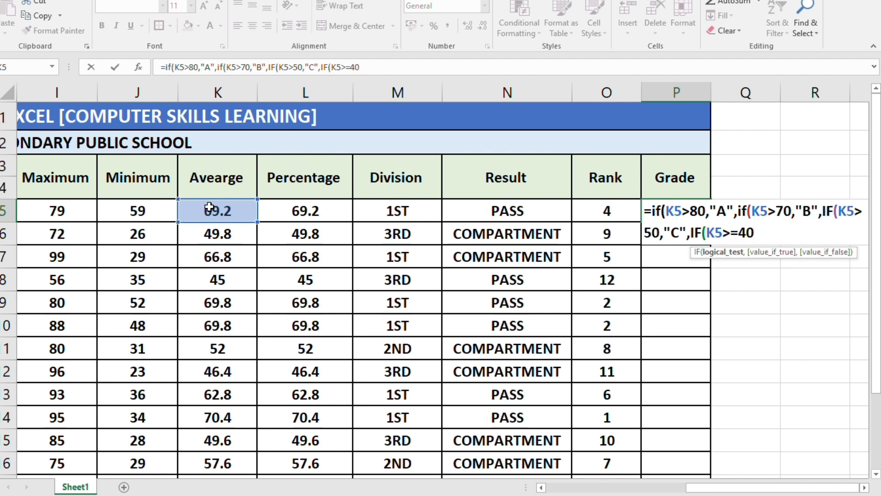
pyautogui.write(',"')
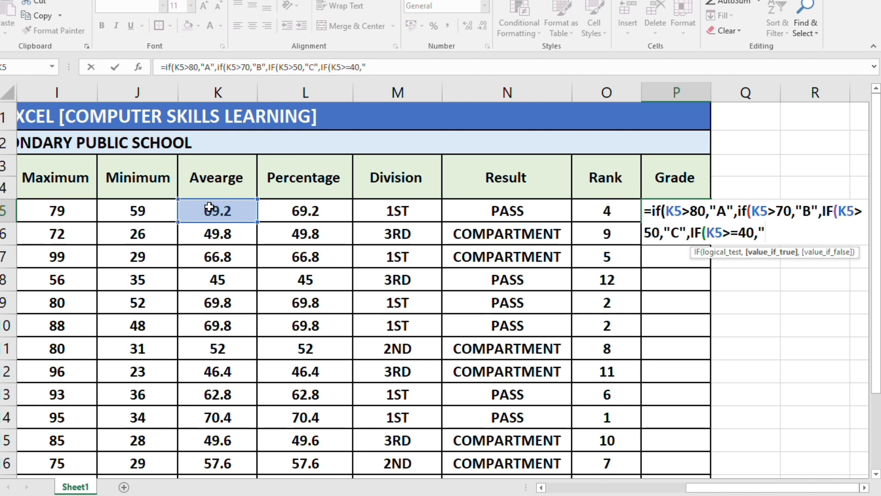
pyautogui.write('D",')
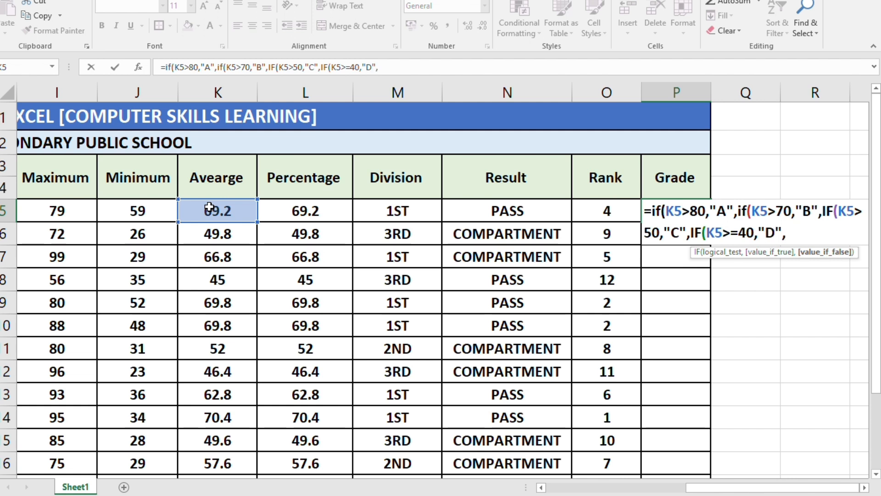
# Step: Nest a fifth IF that returns "E" when K5 is less than 39, close all five IFs and enter the P5 formula
pyautogui.write('IF(')
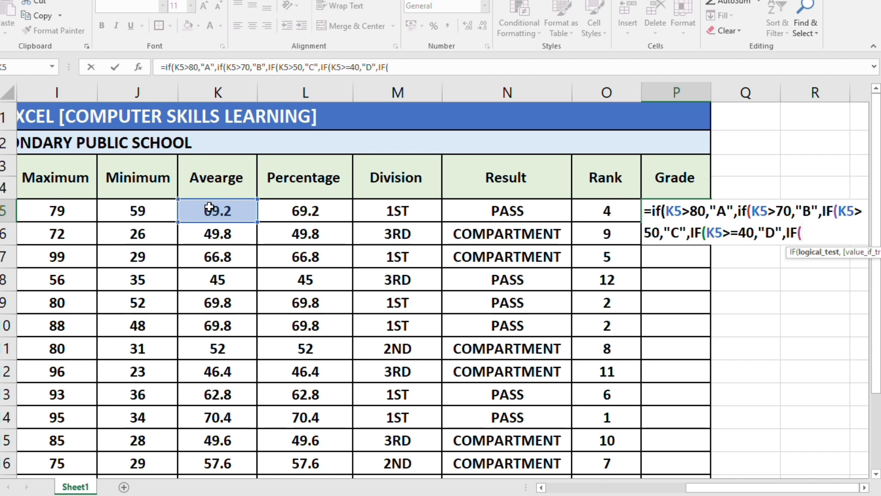
pyautogui.click(210, 207)
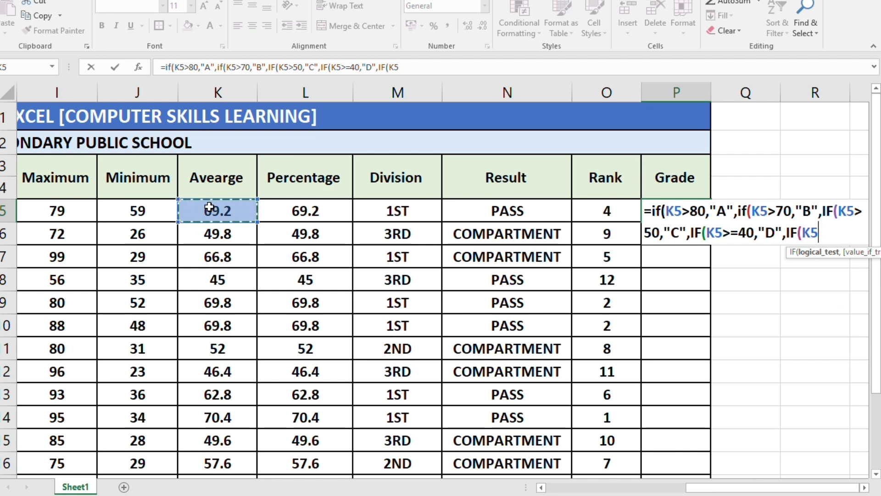
pyautogui.write('<39')
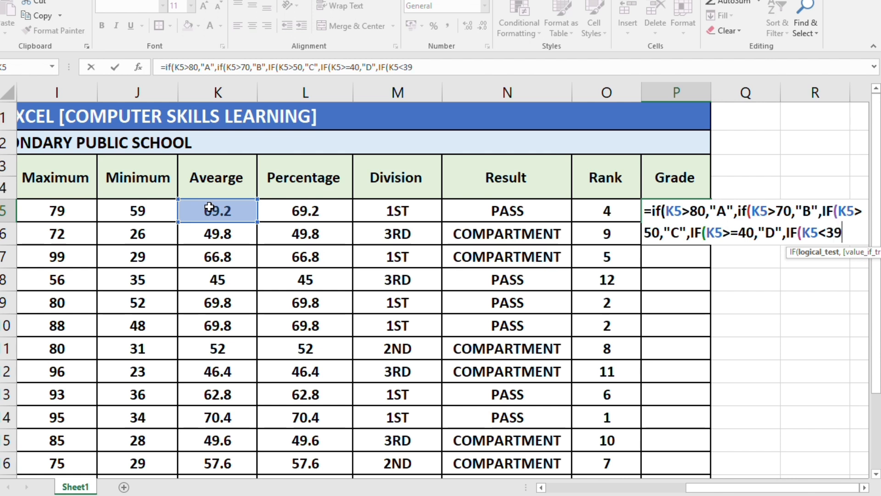
pyautogui.write(',"E')
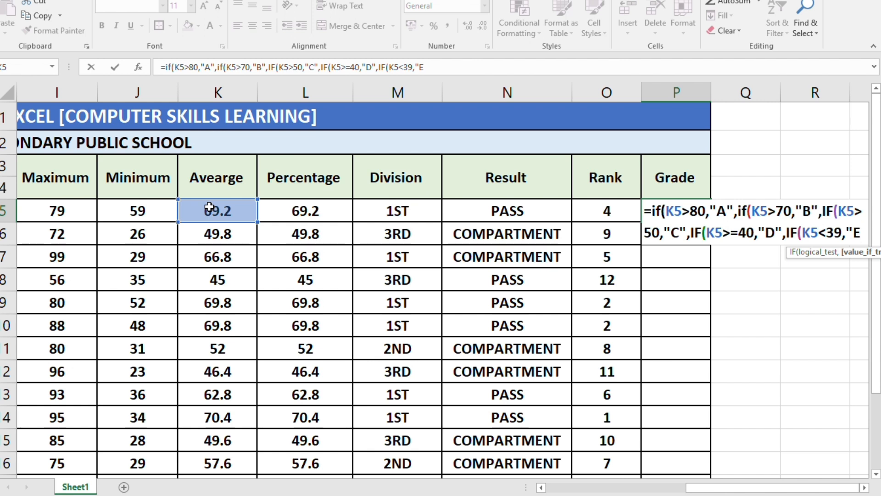
pyautogui.write('"')
pyautogui.write(')')
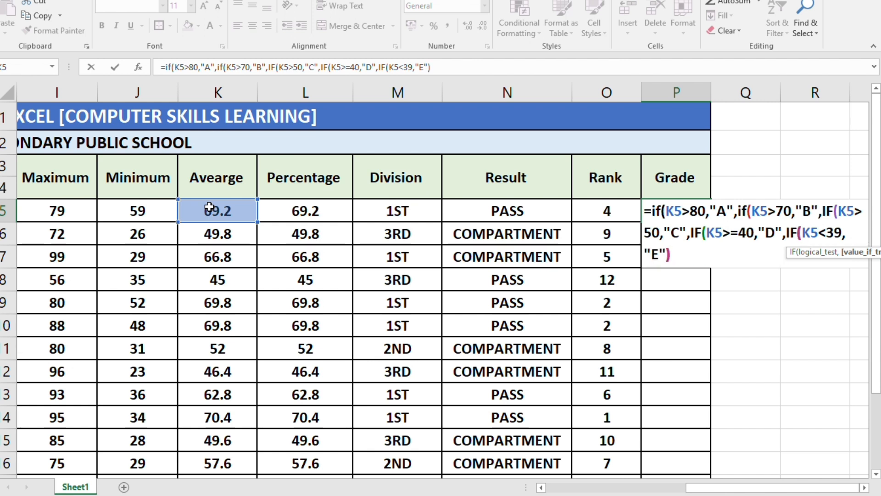
pyautogui.write('))')
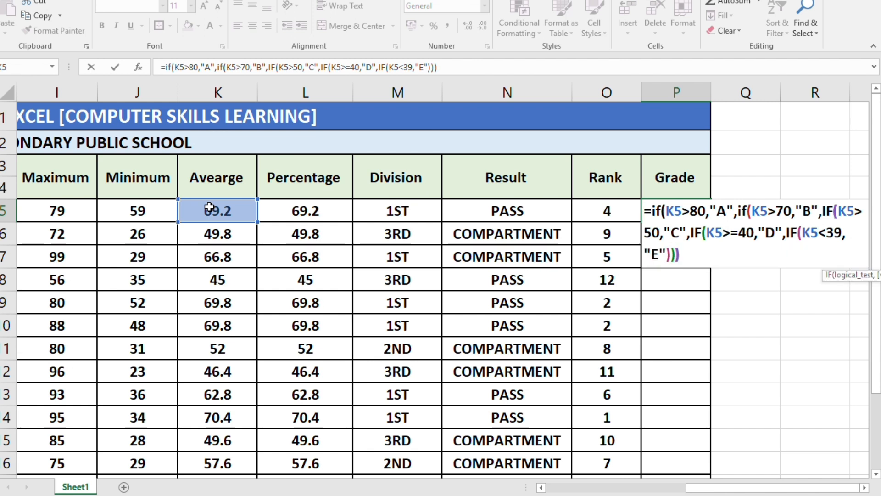
pyautogui.write('))')
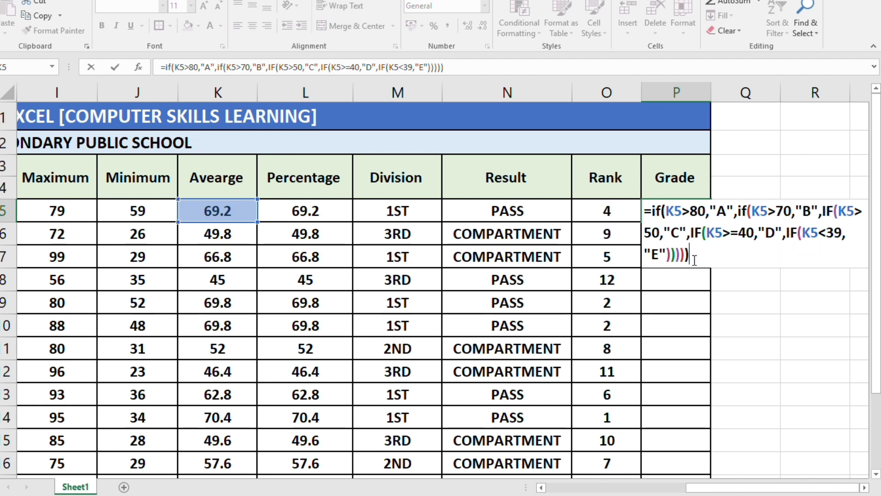
pyautogui.press('Return')
# Step: Fill the Grade formula from P5 down to P17 and centre the grades horizontally
pyautogui.click(679, 212)
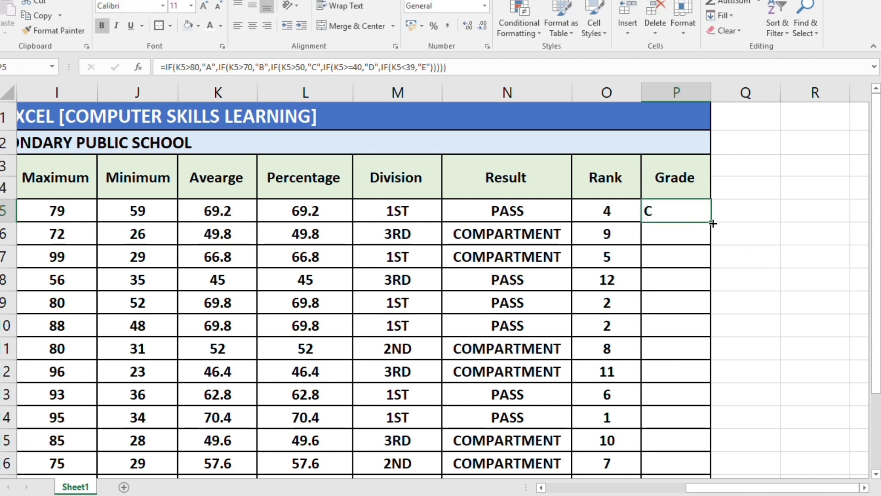
pyautogui.moveTo(712, 223); pyautogui.dragTo(704, 473)
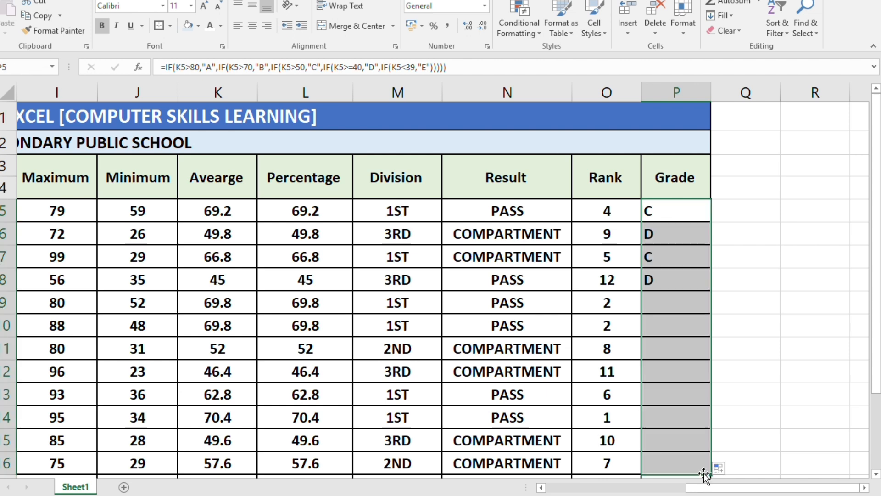
pyautogui.scroll(-1, 704, 457)
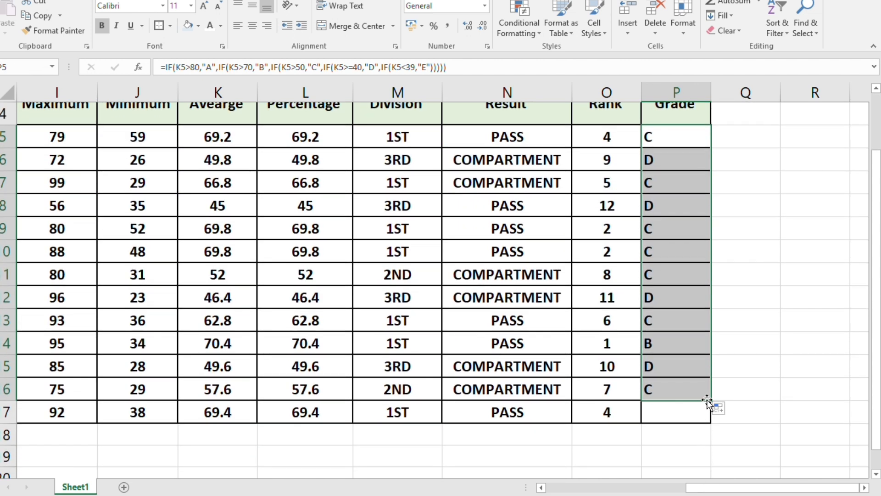
pyautogui.scroll(1, 712, 419)
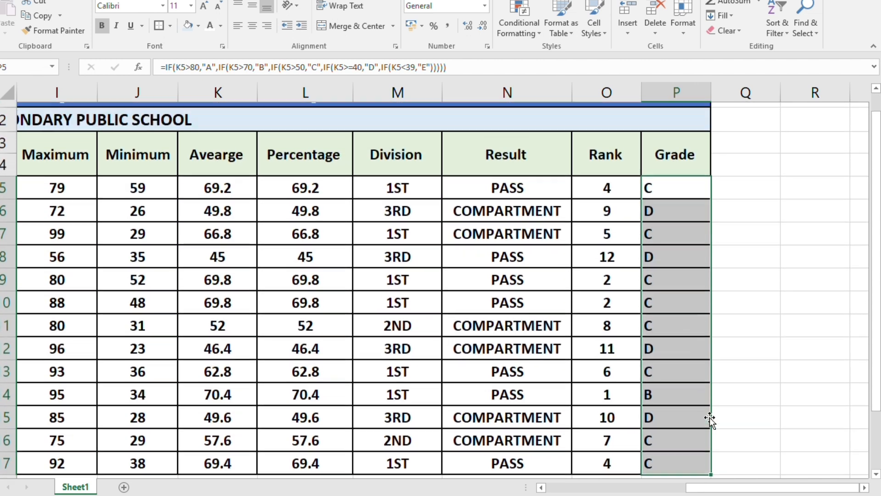
pyautogui.click(252, 26)
pyautogui.click(750, 279)
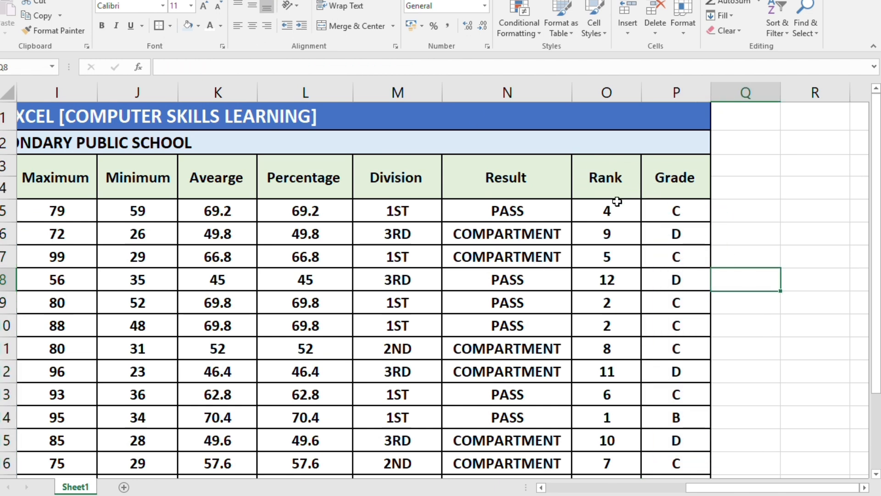
# Step: Go back along row 5 to the first roll number in A5 and view the whole marksheet from Roll no to Grade
pyautogui.click(536, 230)
pyautogui.press('Up')
pyautogui.press('Left')
pyautogui.press('Left')
pyautogui.press('Left')
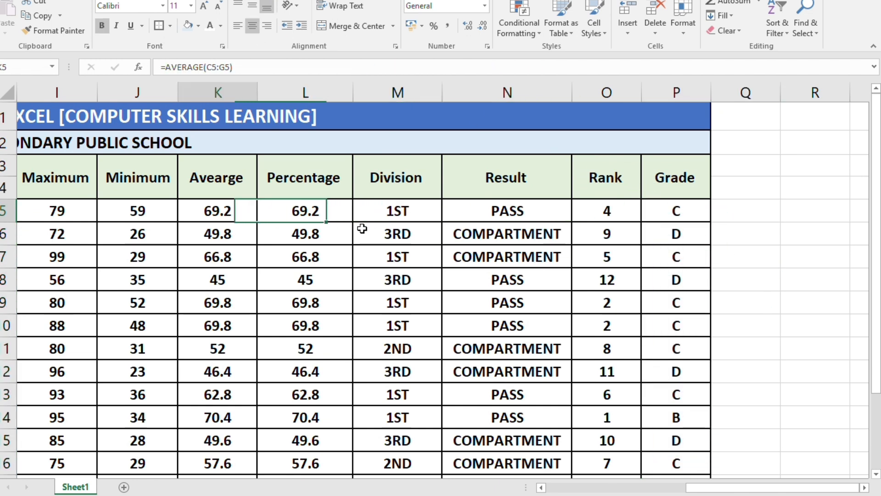
pyautogui.press('Left')
pyautogui.press('Left')
pyautogui.press('Left')
pyautogui.press('Left')
pyautogui.press('Left')
pyautogui.press('Left')
pyautogui.press('Left')
pyautogui.press('Left')
pyautogui.press('Left')
pyautogui.press('Left')
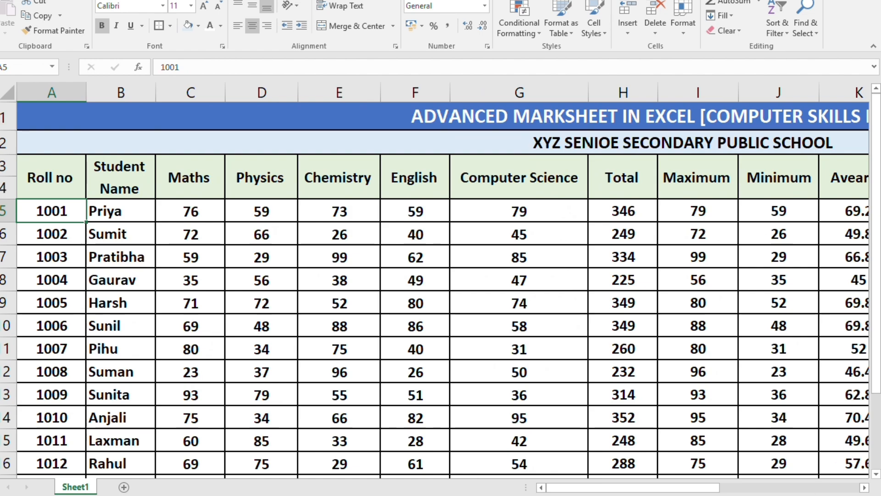
pyautogui.scroll(-3, 687, 407)
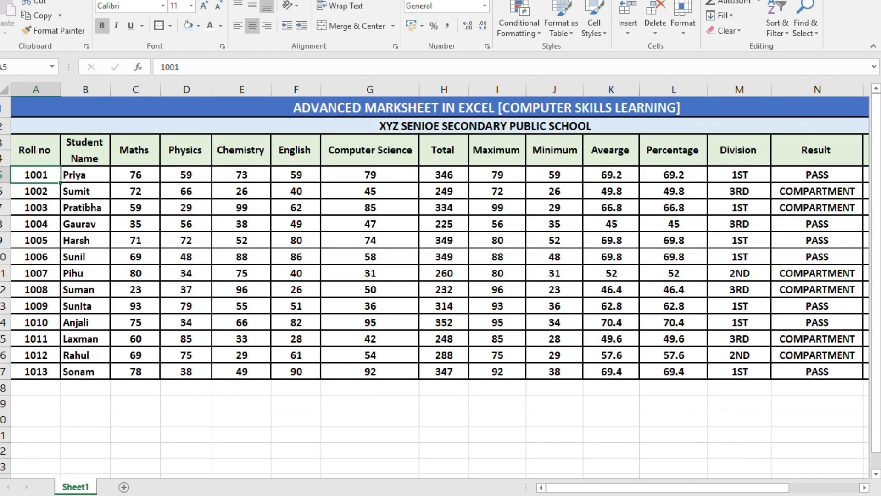
pyautogui.scroll(-2, 705, 450)
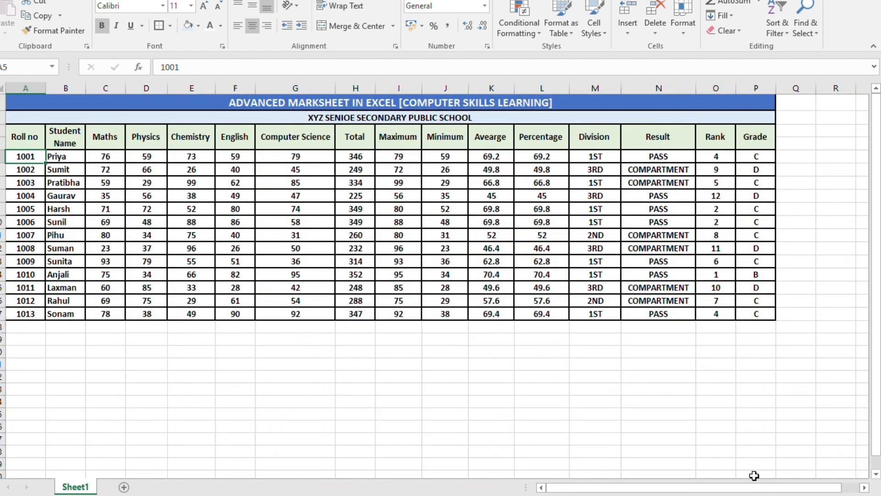
pyautogui.scroll(3, 687, 417)
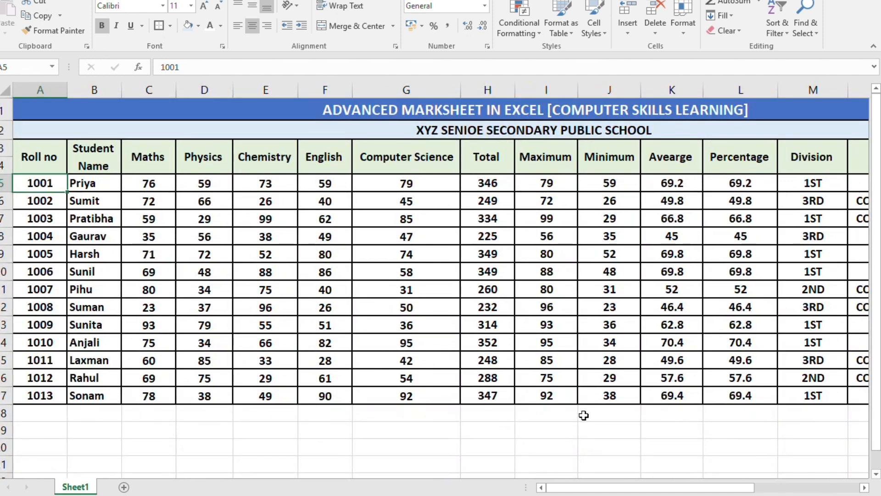
# Step: Look over the completed marksheet's title, student rows and Total, Maximum, Minimum and Average columns
pyautogui.click(580, 415)
pyautogui.click(503, 111)
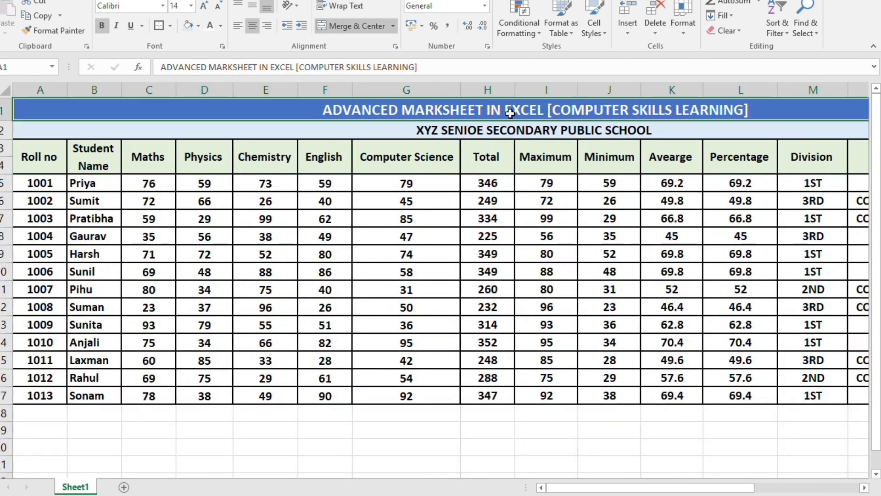
pyautogui.moveTo(503, 111); pyautogui.dragTo(565, 443)
pyautogui.click(561, 444)
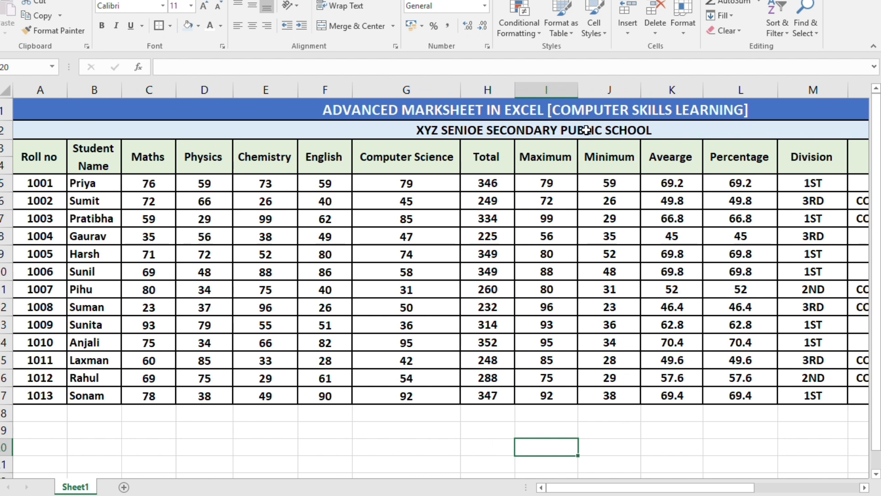
pyautogui.moveTo(479, 157); pyautogui.dragTo(514, 253)
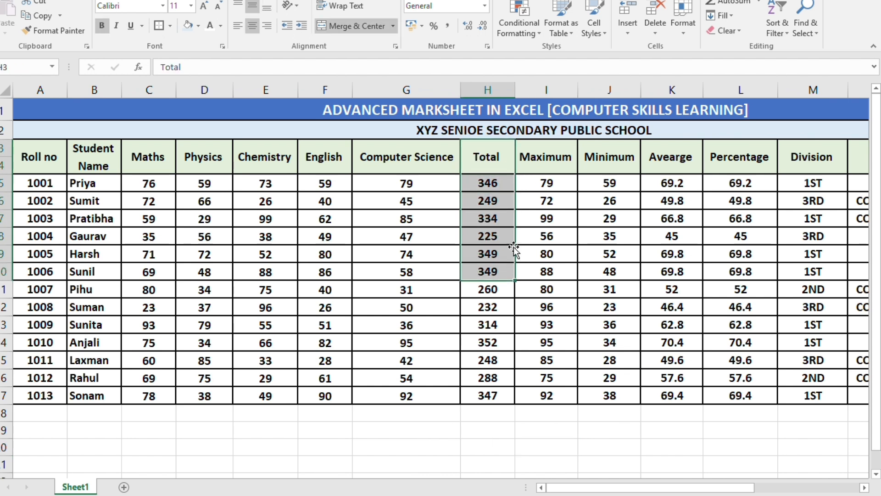
pyautogui.click(544, 232)
pyautogui.click(611, 171)
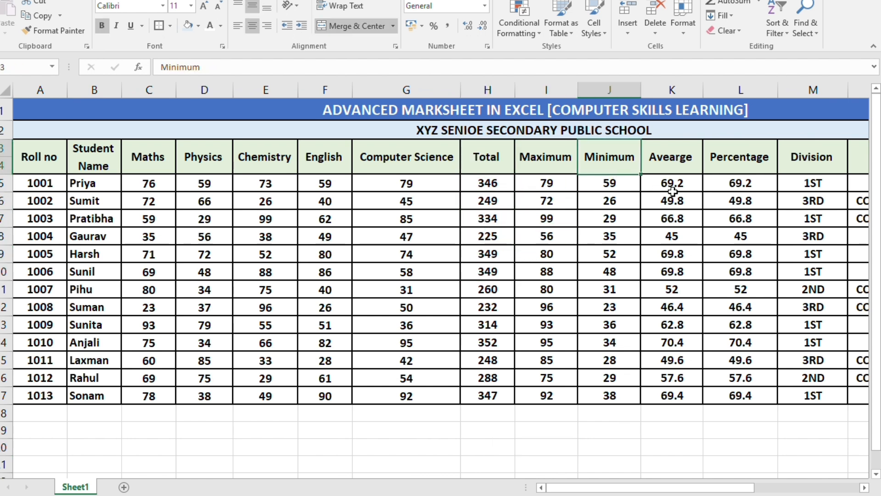
pyautogui.moveTo(673, 186); pyautogui.dragTo(673, 202)
pyautogui.click(384, 242)
pyautogui.click(101, 286)
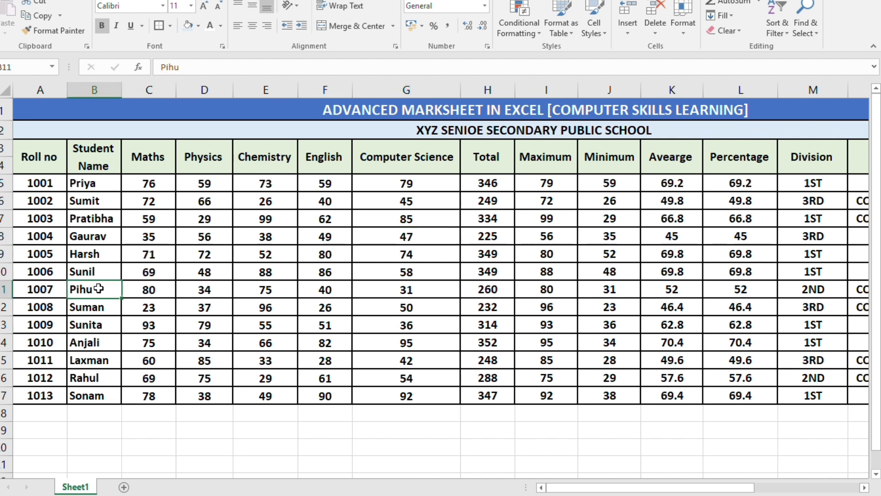
pyautogui.press('Left')
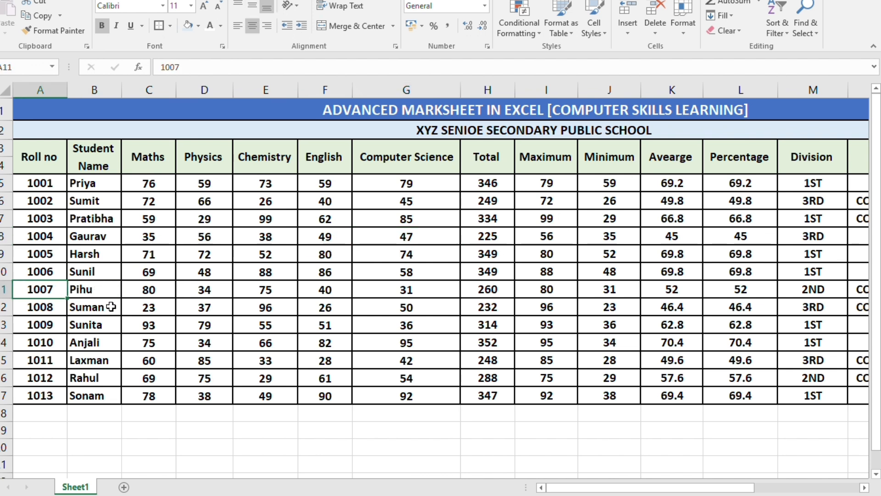
pyautogui.click(251, 427)
pyautogui.click(473, 425)
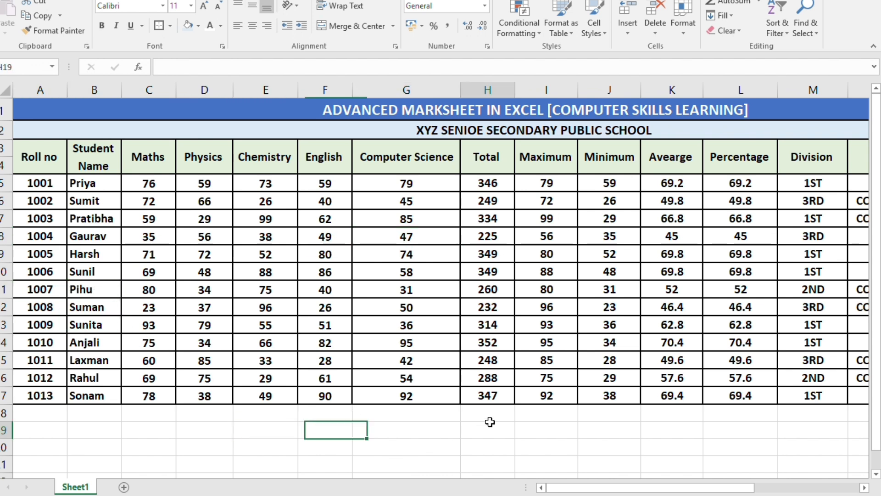
pyautogui.click(402, 422)
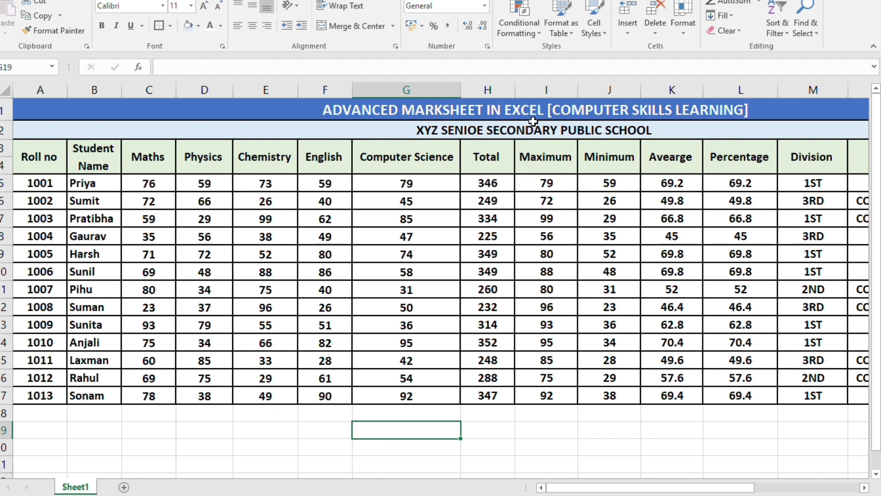
pyautogui.moveTo(529, 108); pyautogui.dragTo(541, 254)
pyautogui.click(561, 322)
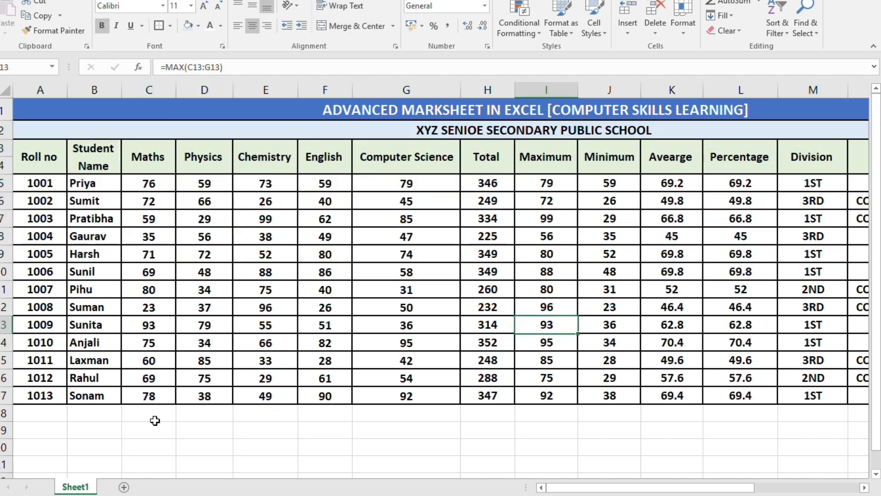
# Step: Review the Division, Result, Rank and Grade columns across to column P
pyautogui.click(425, 426)
pyautogui.click(722, 418)
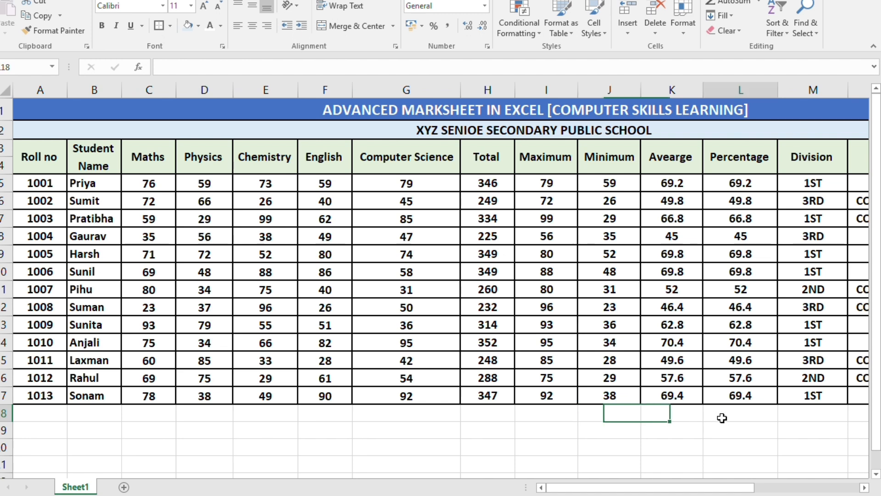
pyautogui.press('Right')
pyautogui.press('Right')
pyautogui.press('Right')
pyautogui.press('Right')
pyautogui.press('Right')
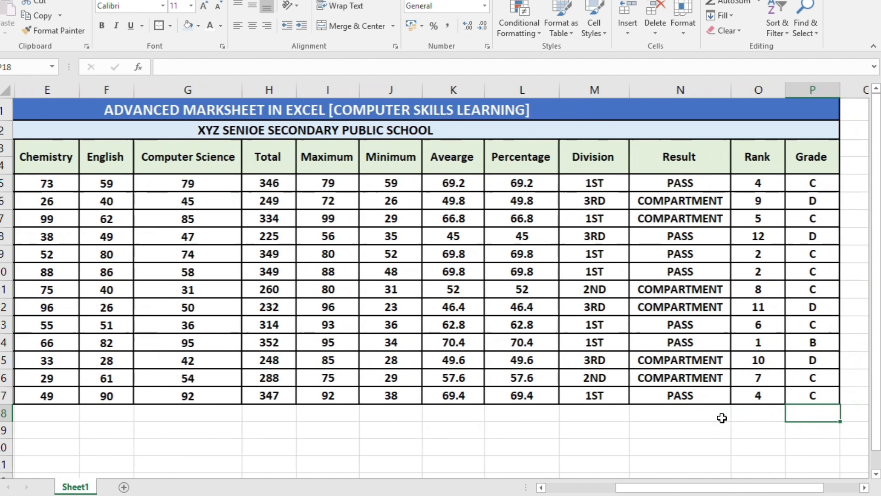